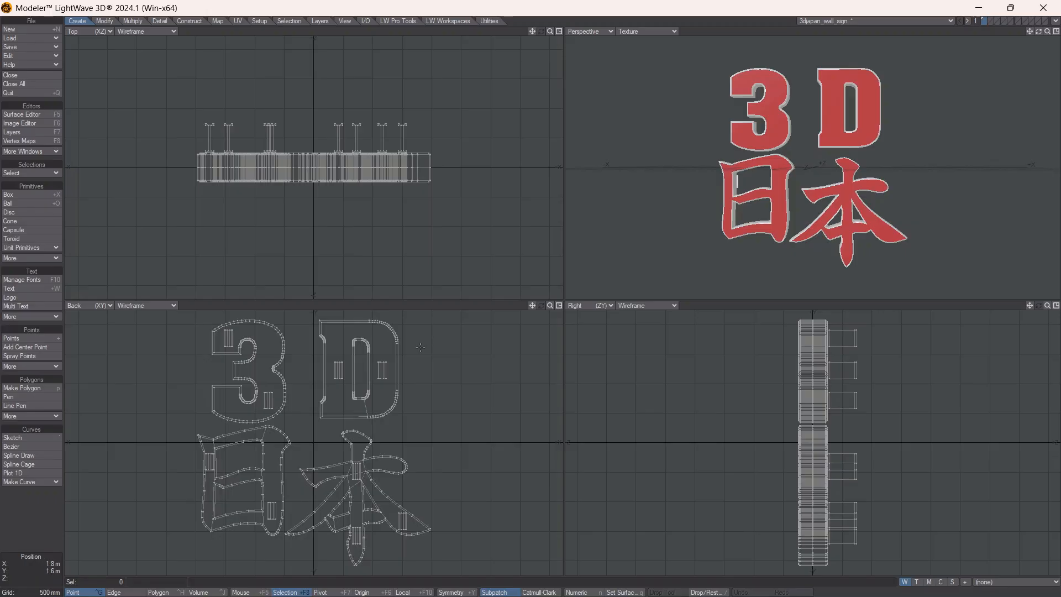
- Look at the scene in Layout, return to Modeler and tilt the perspective view of the sign
key(F12)
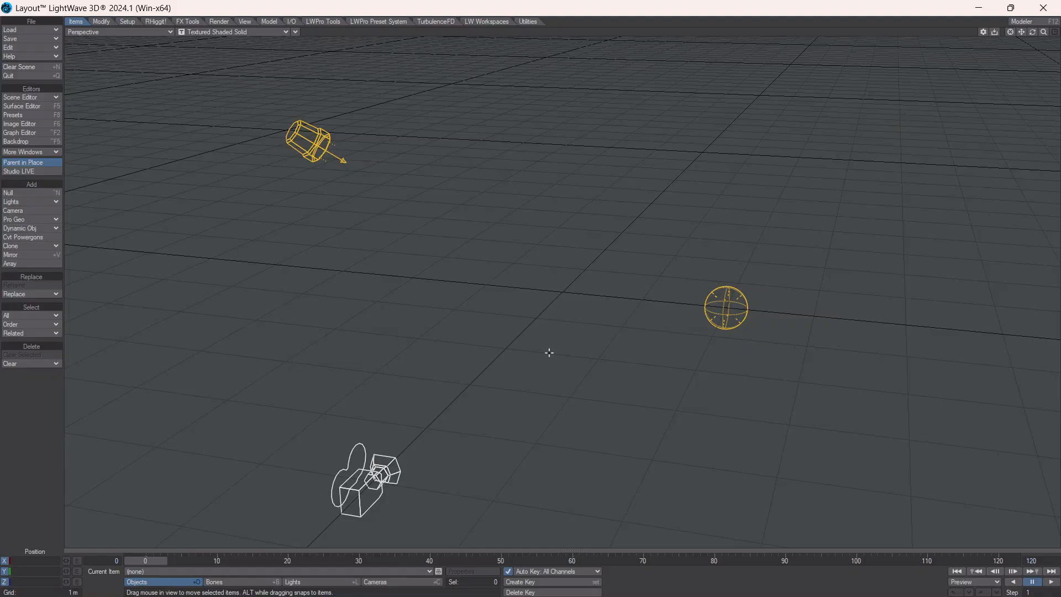
key(F12)
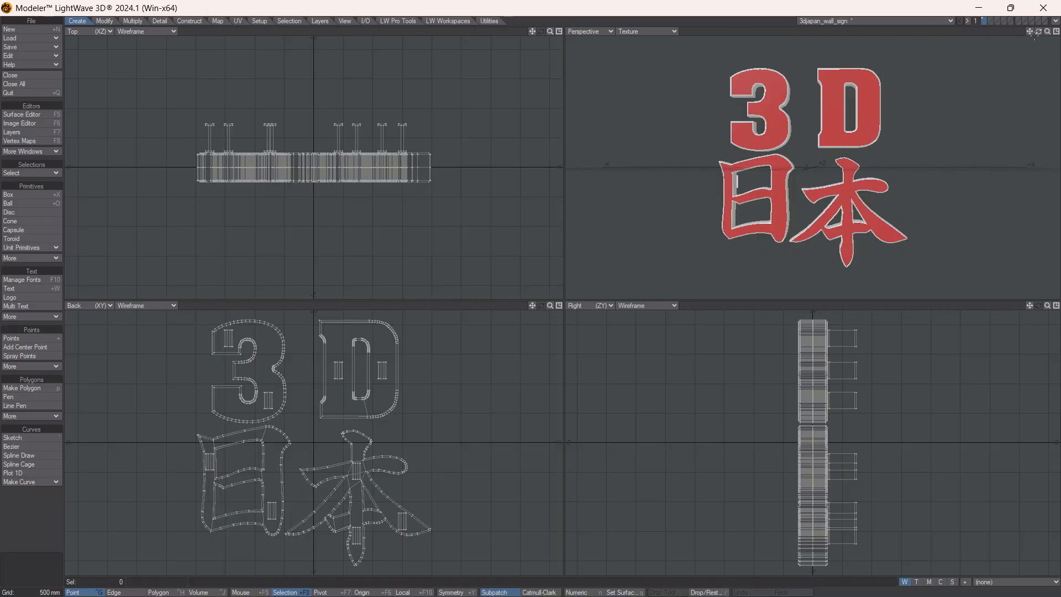
drag(1039, 34, 105, 64)
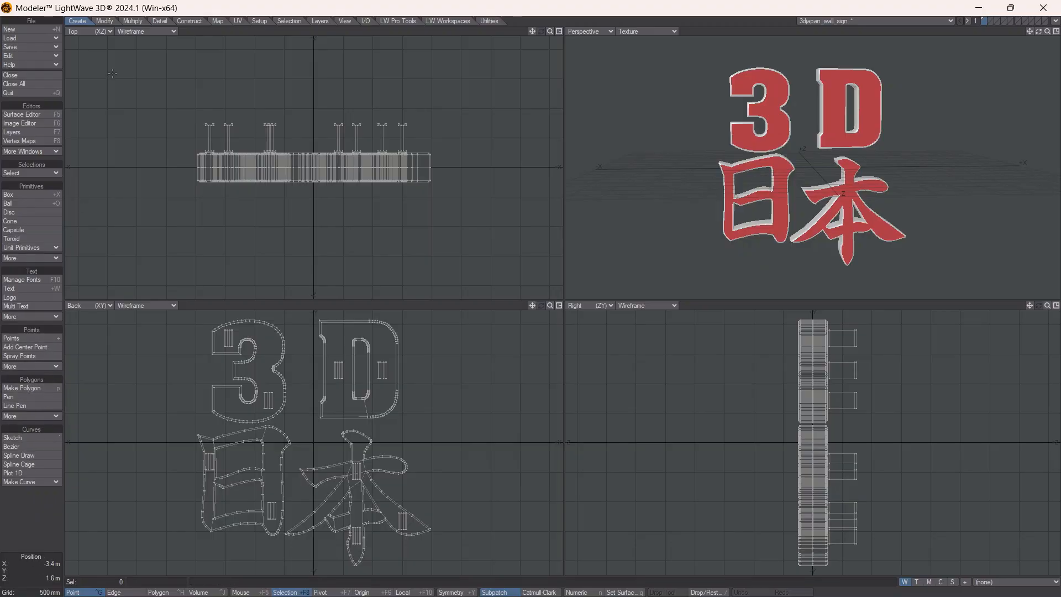
- Review the commands for modifying, multiplying, detailing, constructing, mapping, UVs, setup, selection and layers, including the selection options
click(111, 22)
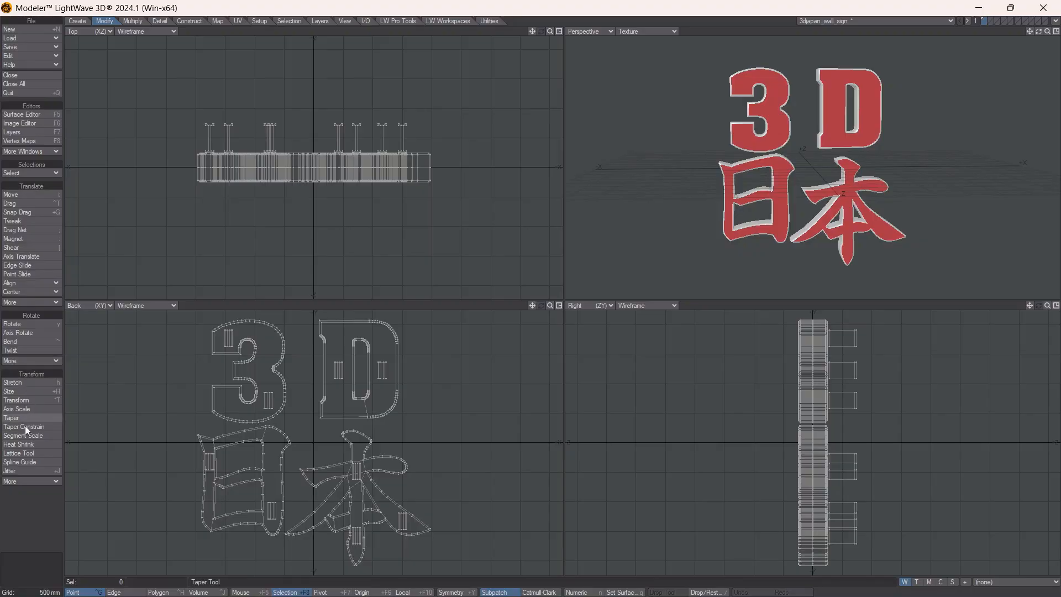
click(132, 21)
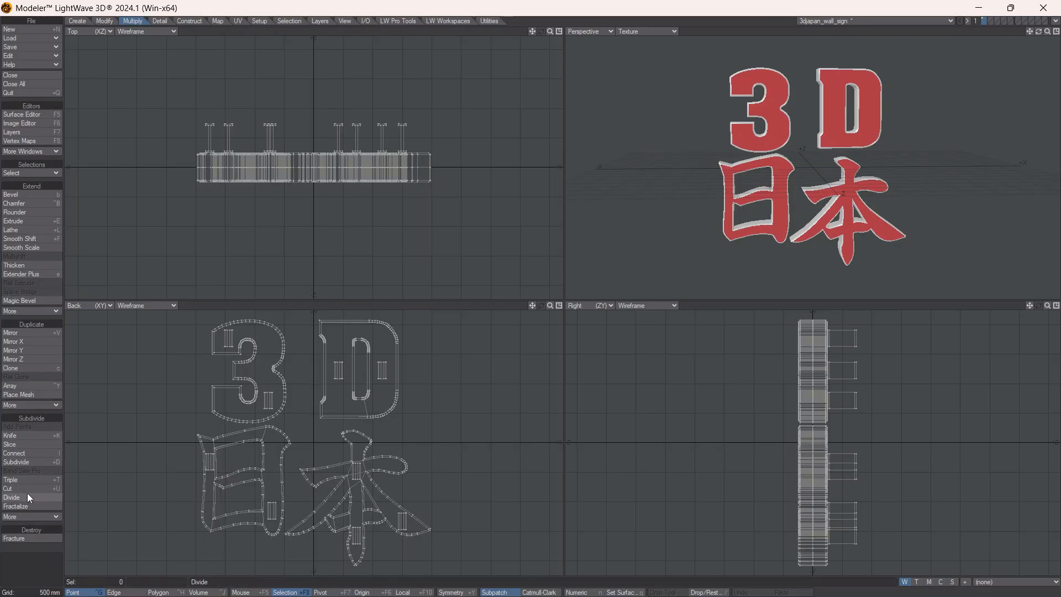
click(161, 21)
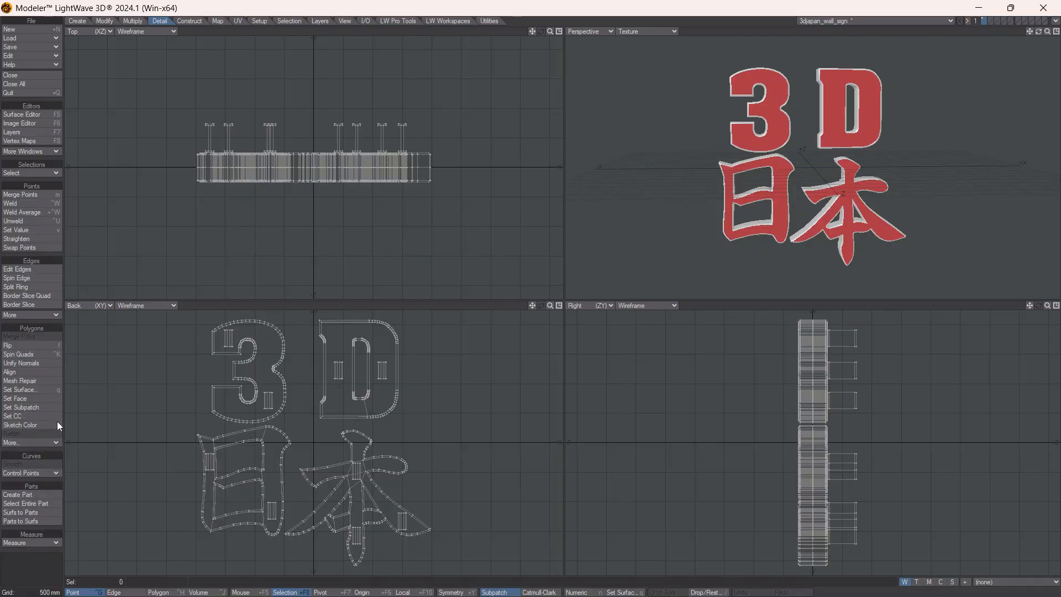
click(189, 21)
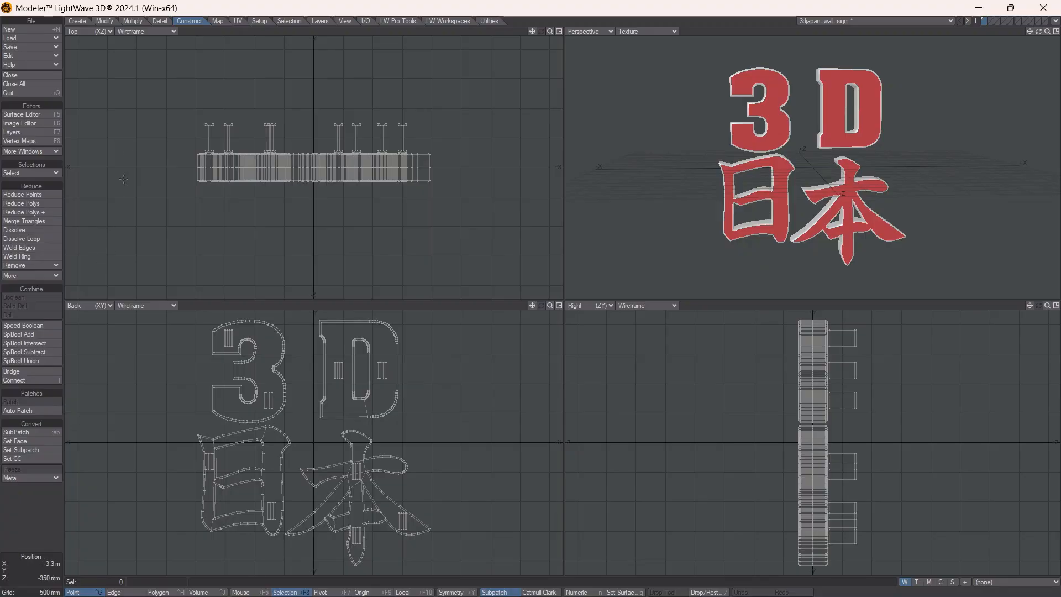
click(219, 21)
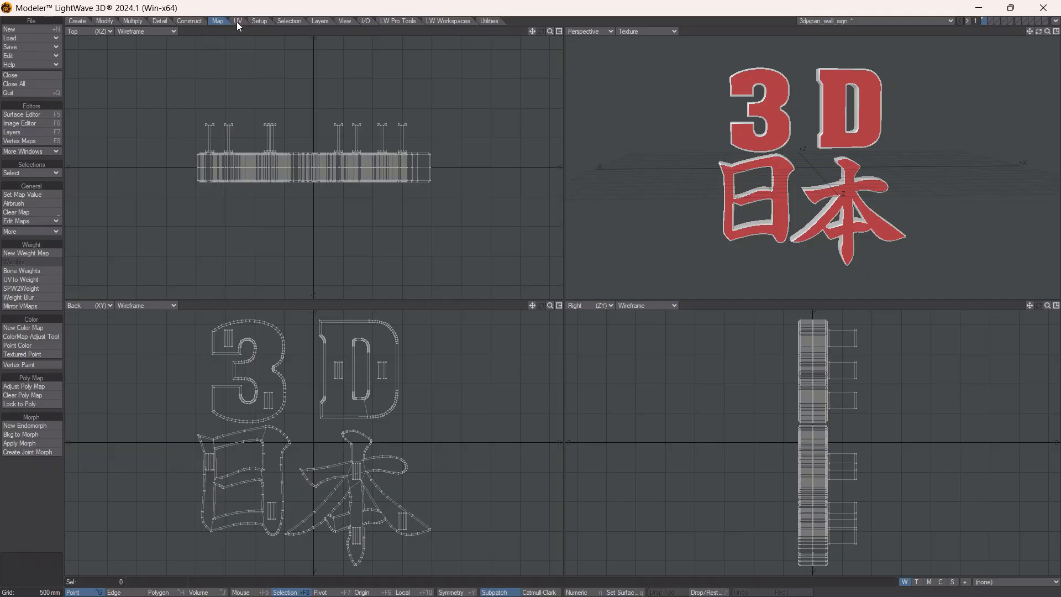
click(238, 23)
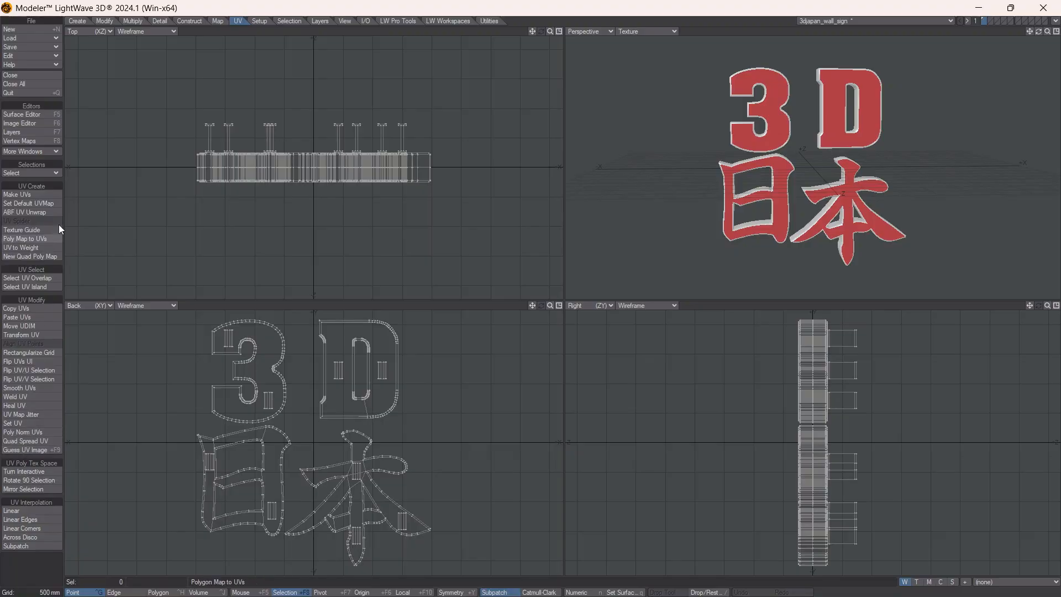
click(265, 22)
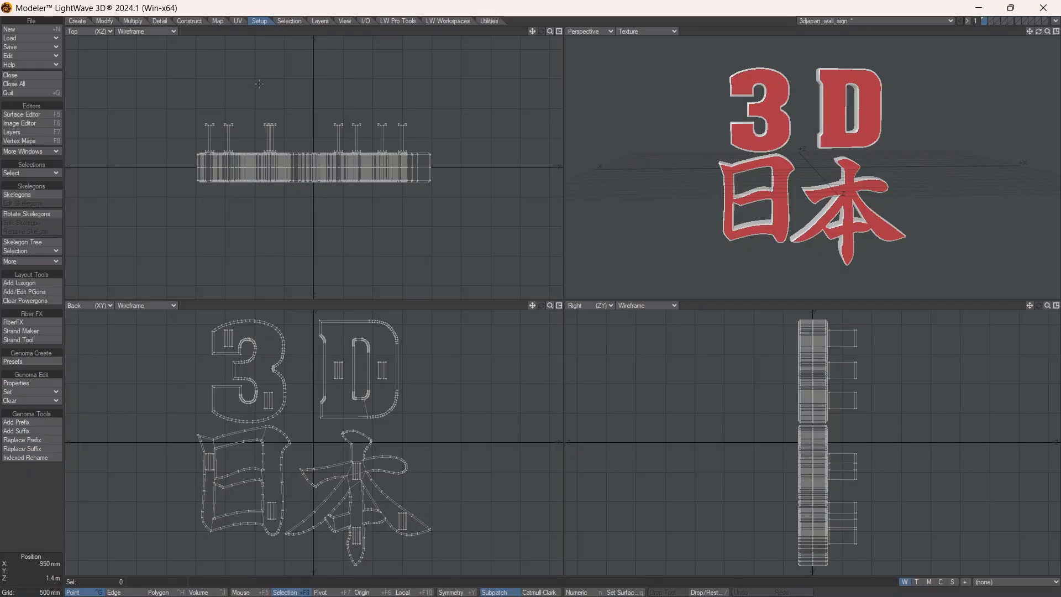
click(294, 20)
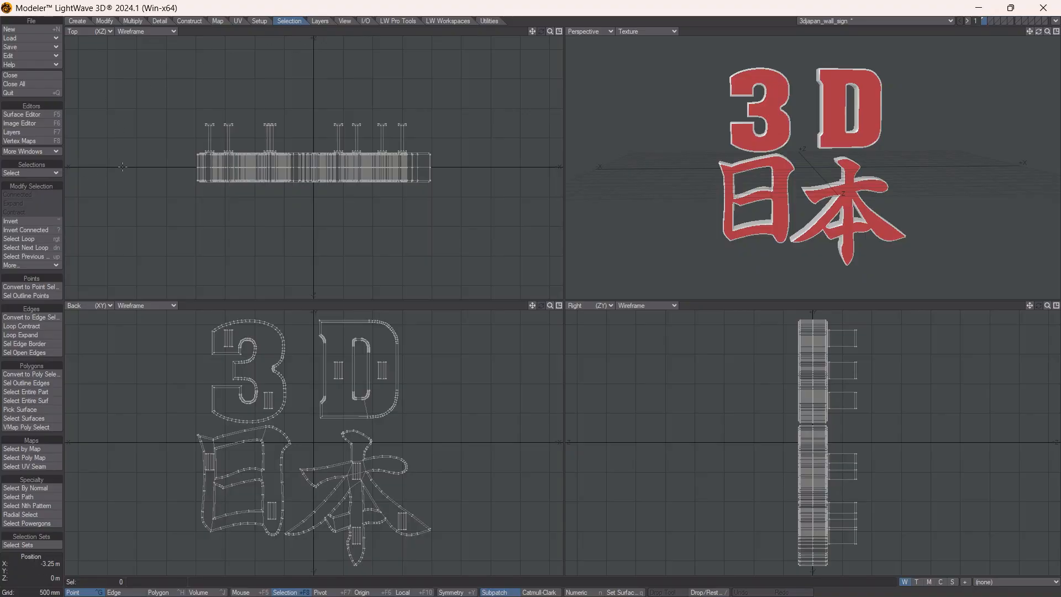
click(48, 171)
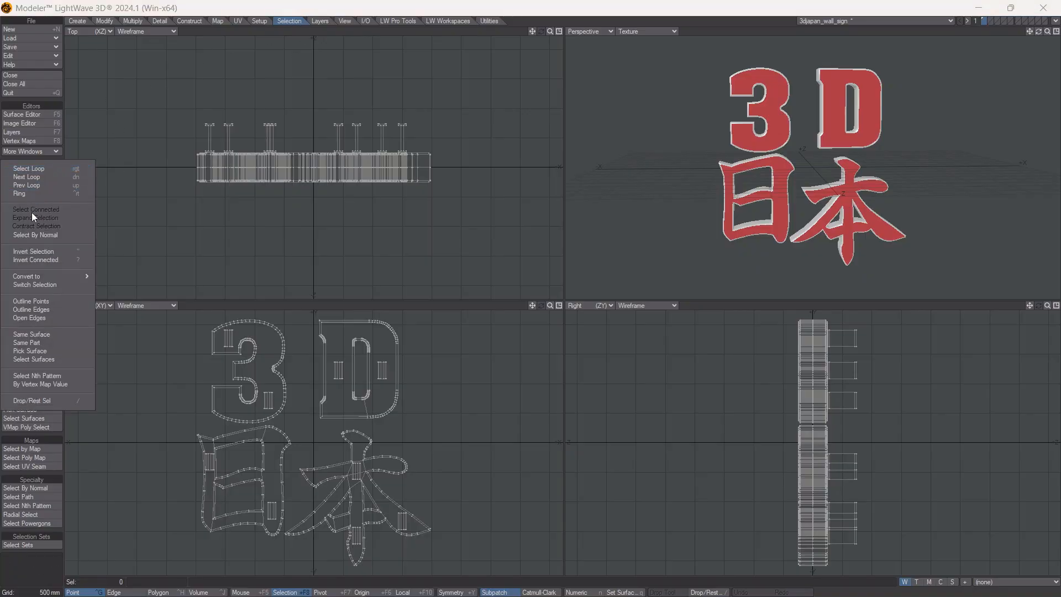
click(134, 93)
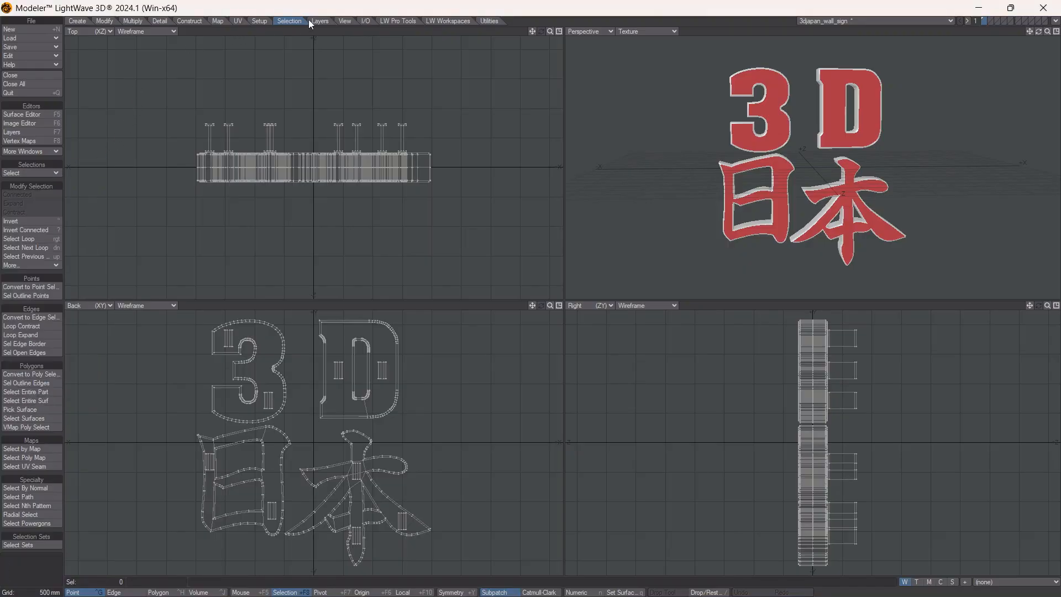
click(323, 21)
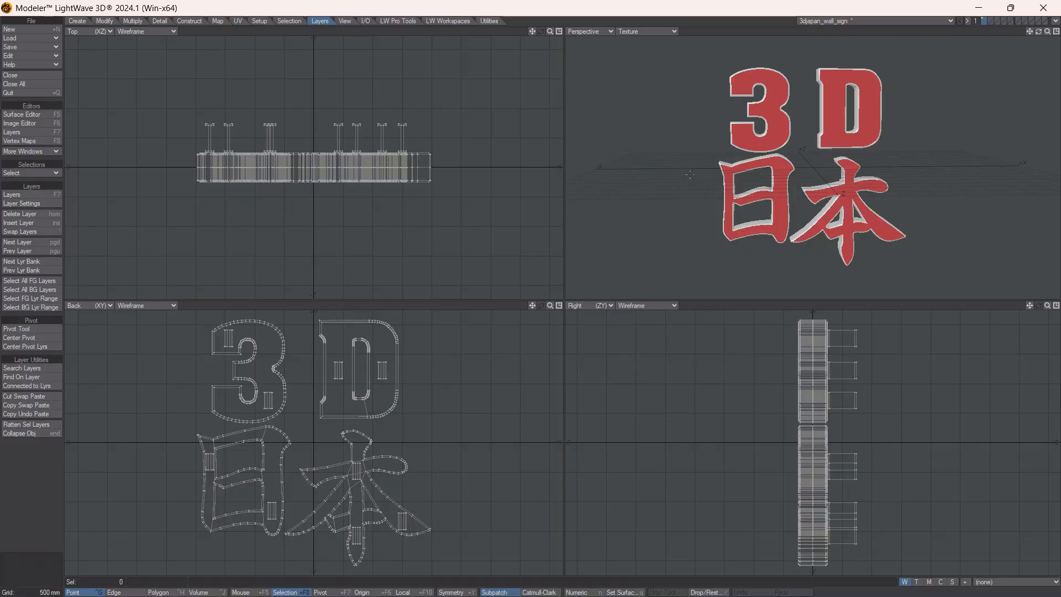
- Inspect the empty layers, view the sign as a background behind layer 2, and return the sign's layer to the foreground
click(990, 21)
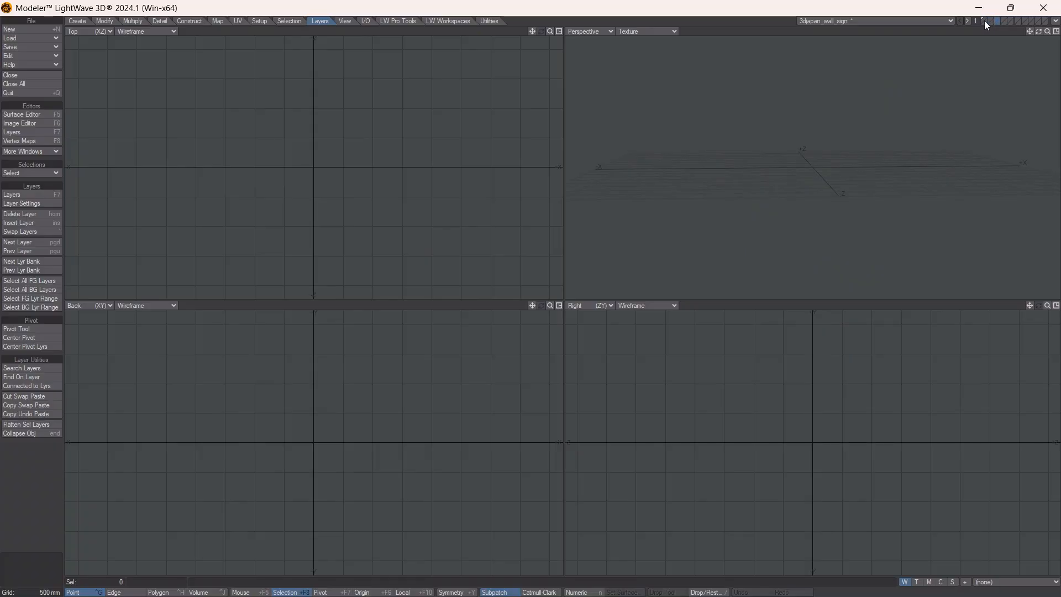
click(984, 21)
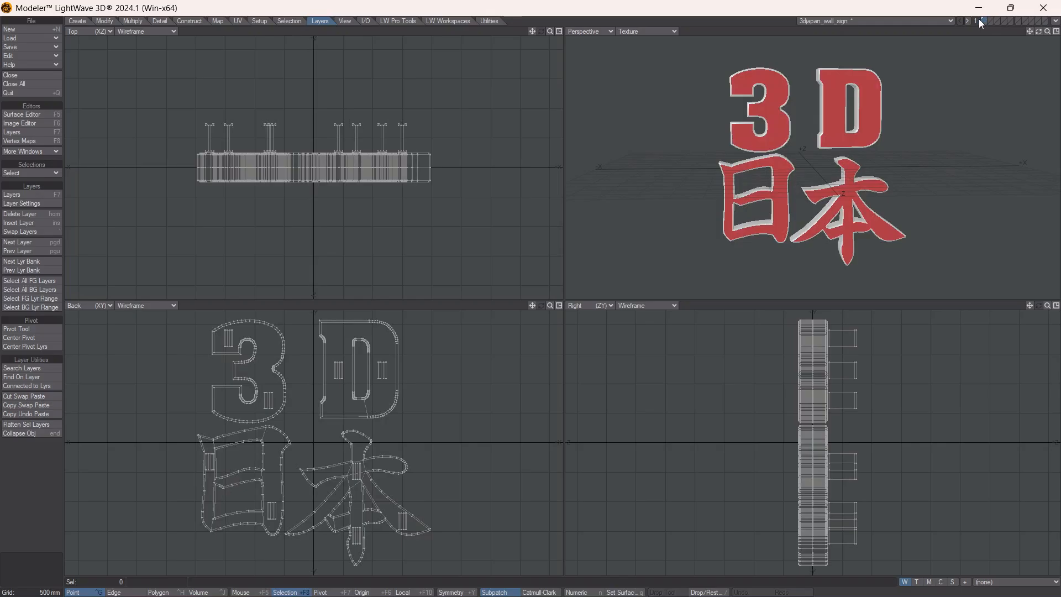
click(989, 21)
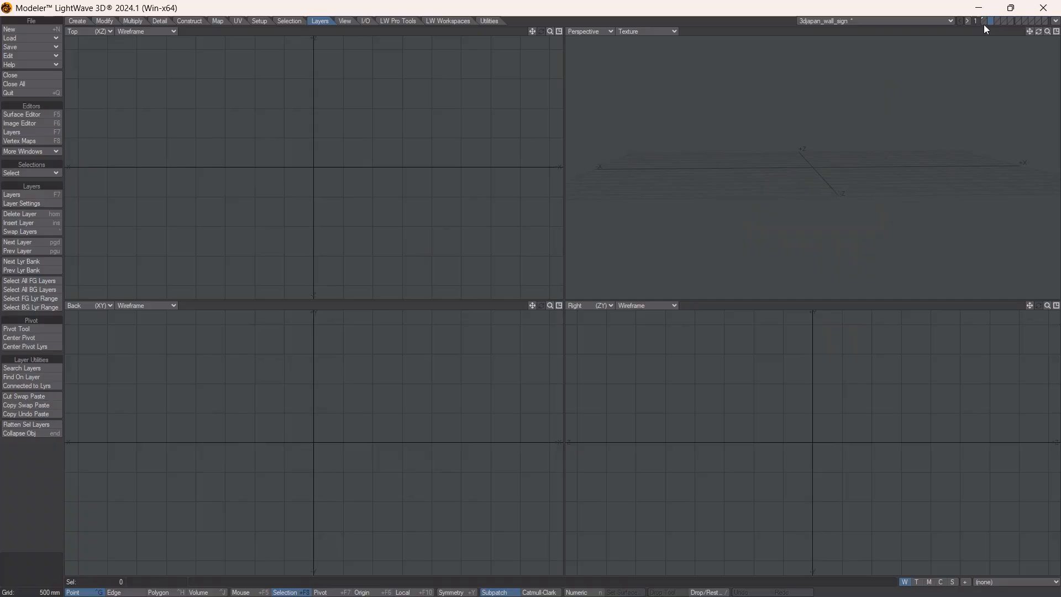
click(984, 24)
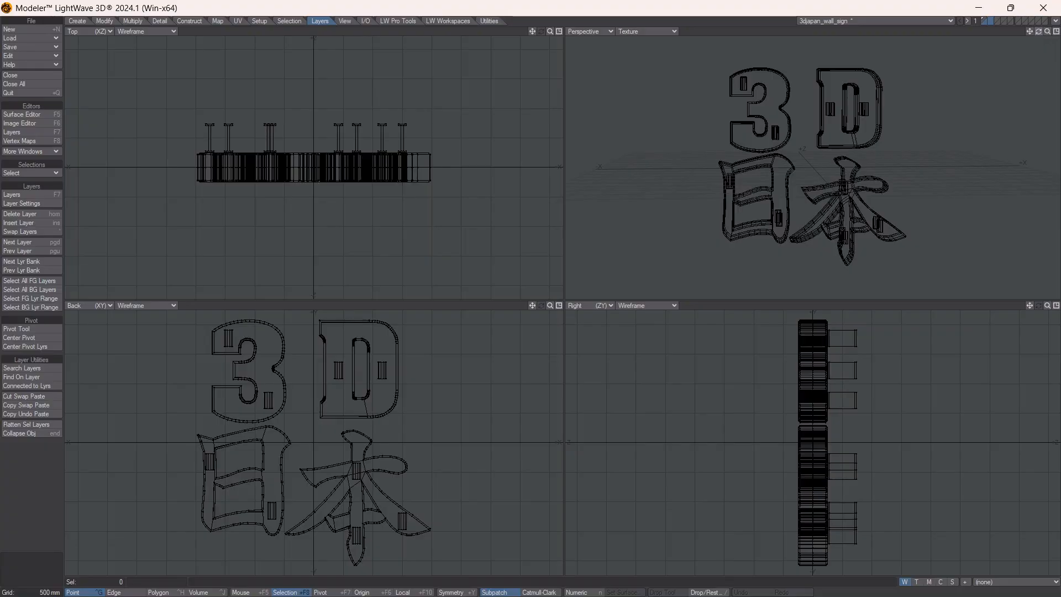
mouse_move(1039, 32)
mouse_down()
mouse_move(1057, 32)
mouse_move(1013, 27)
mouse_move(1021, 38)
mouse_up()
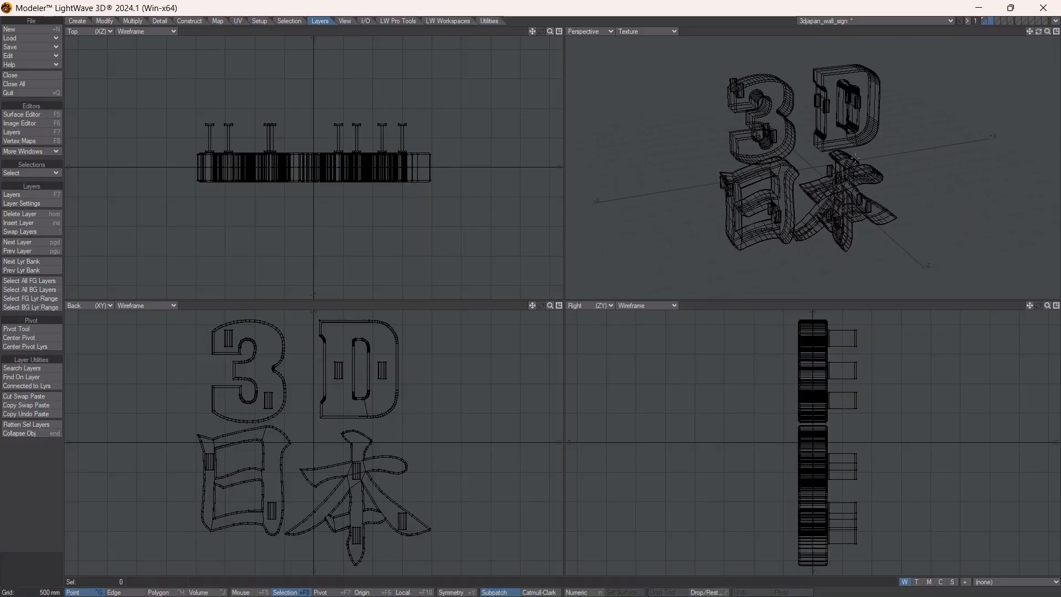
click(984, 20)
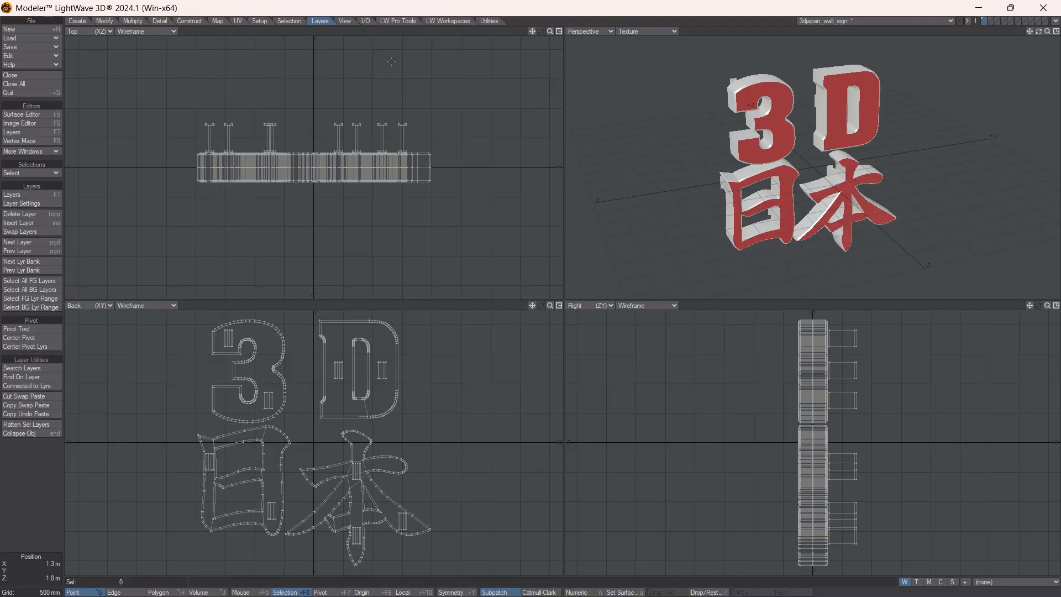
- Review the commands for viewing, import and export, LW Pro Tools, LW Workspaces and utilities
click(346, 21)
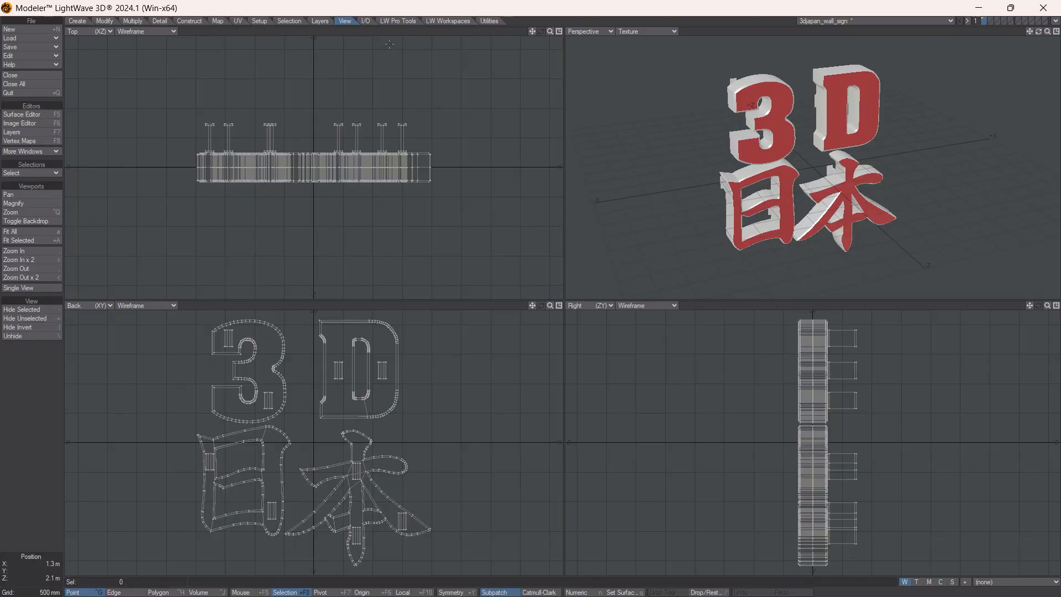
click(370, 21)
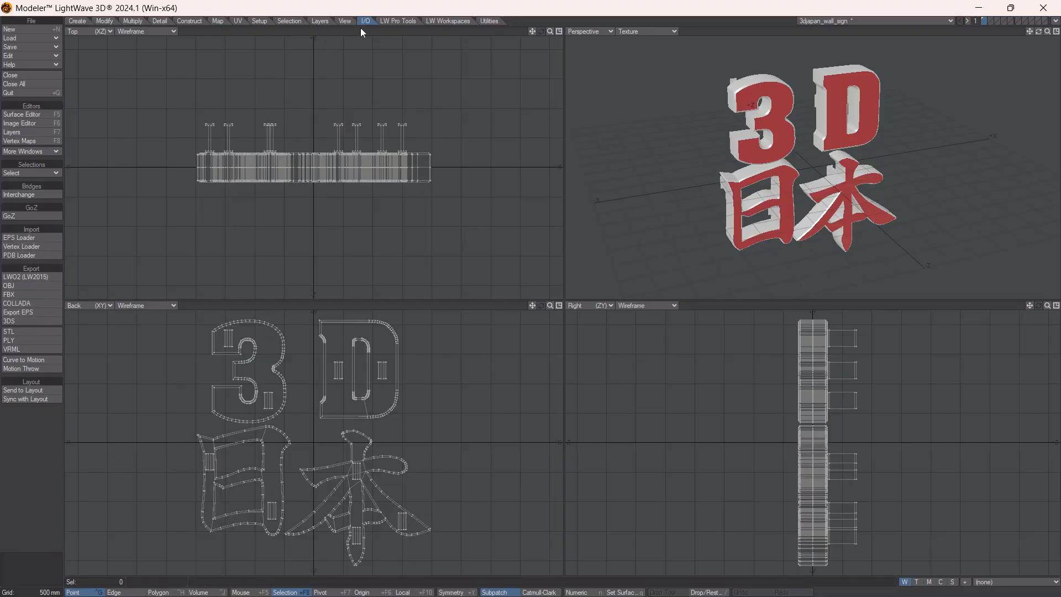
click(390, 21)
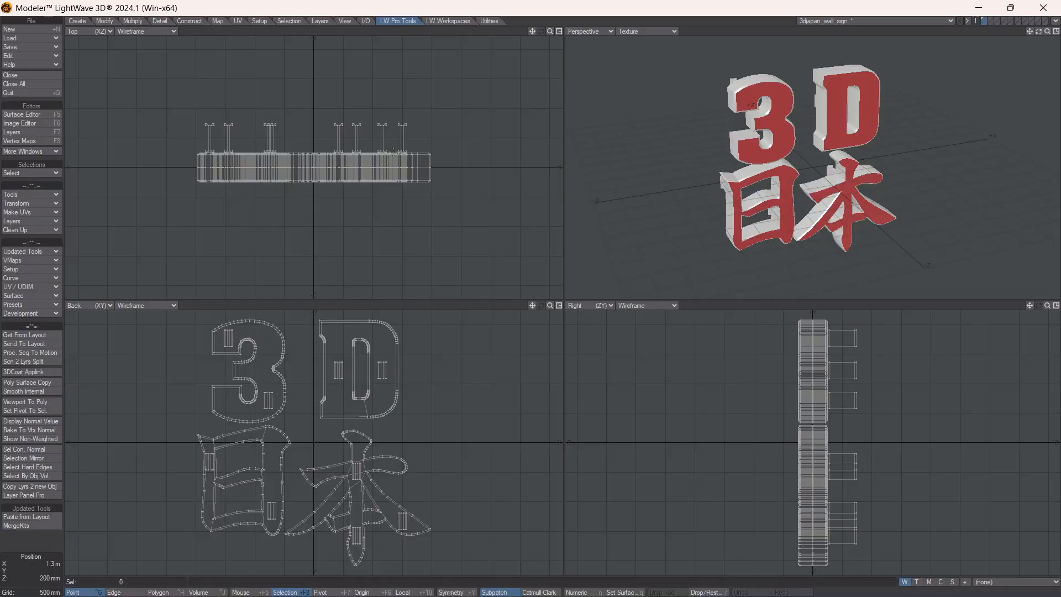
click(459, 22)
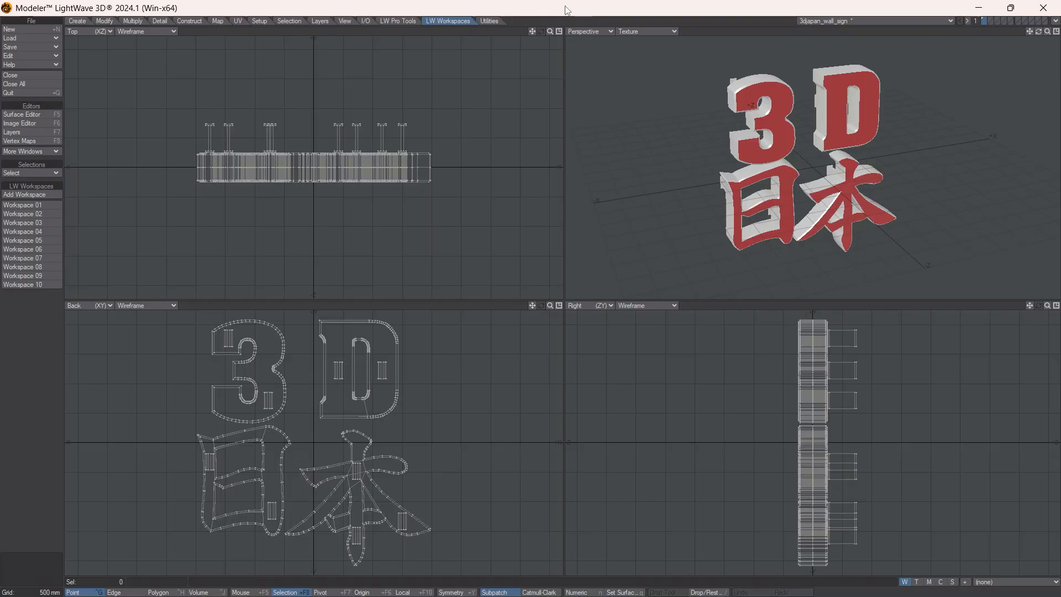
click(489, 21)
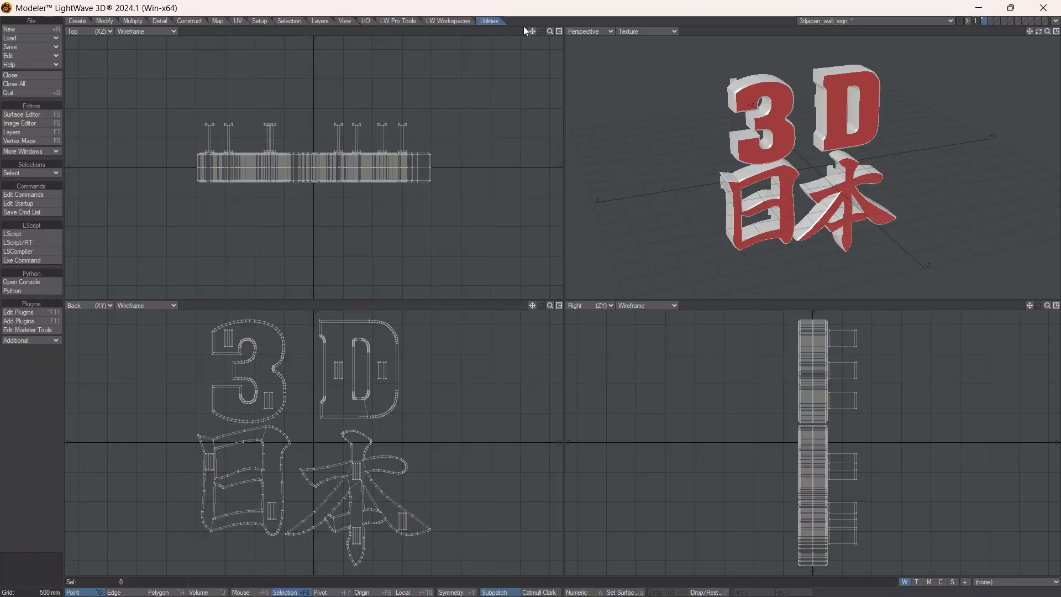
- Try the Back, Right and Perspective views in the Top viewport, and restore it to Top (XZ)
click(98, 30)
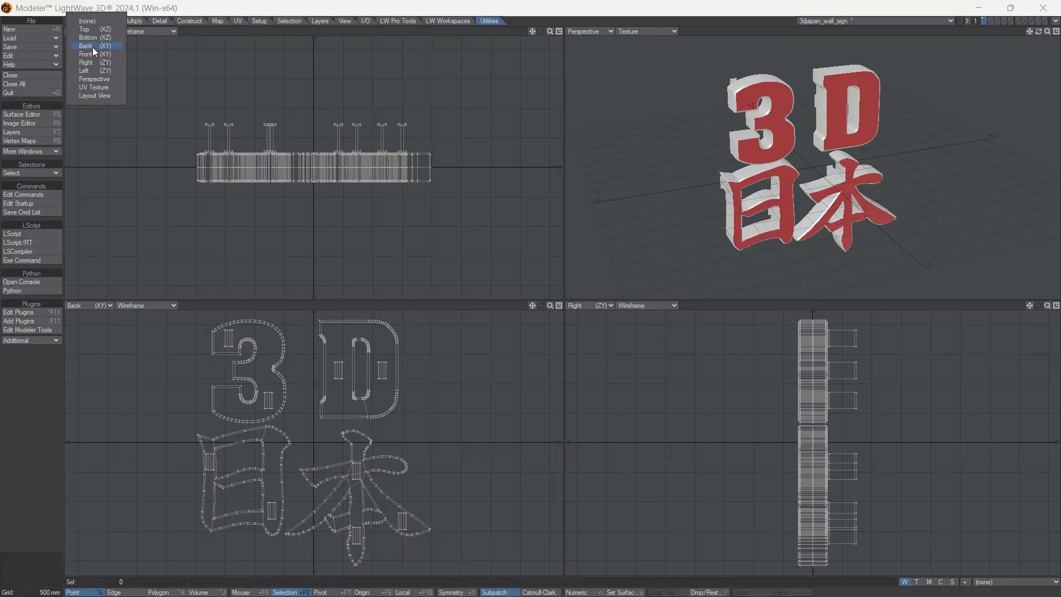
click(93, 48)
click(88, 31)
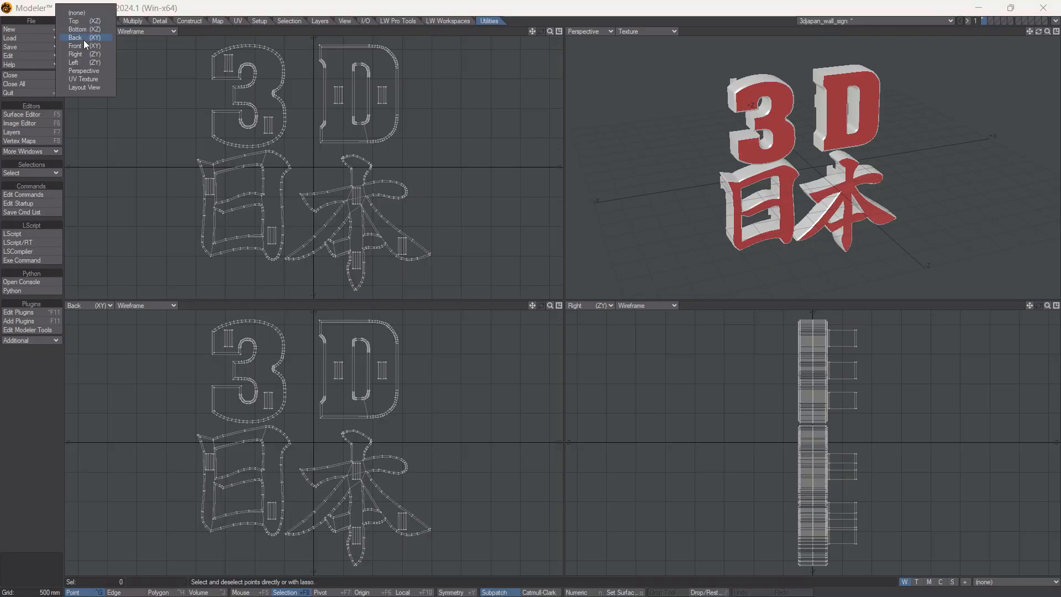
click(84, 54)
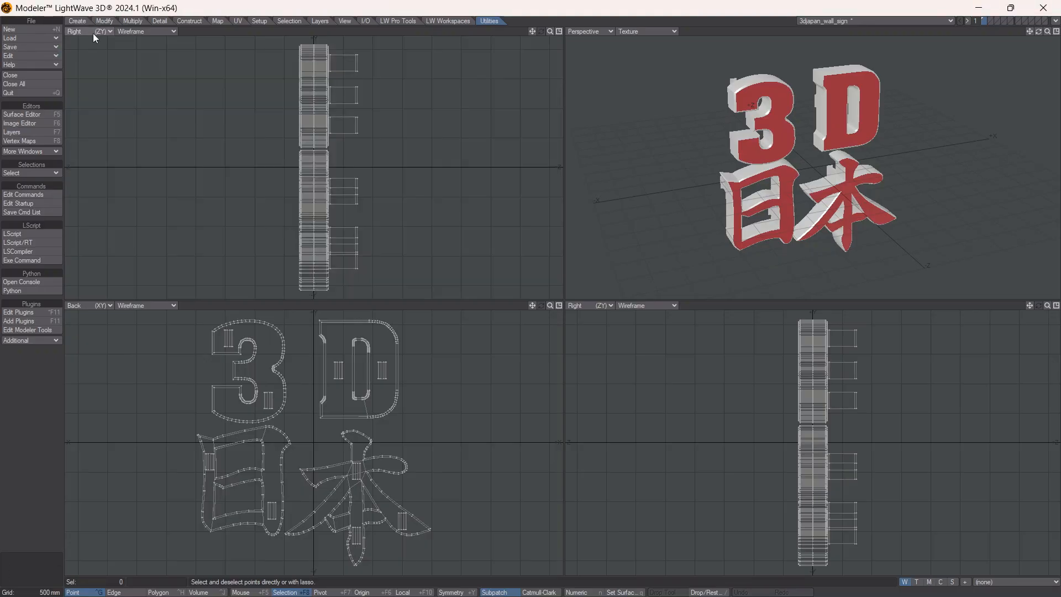
click(92, 32)
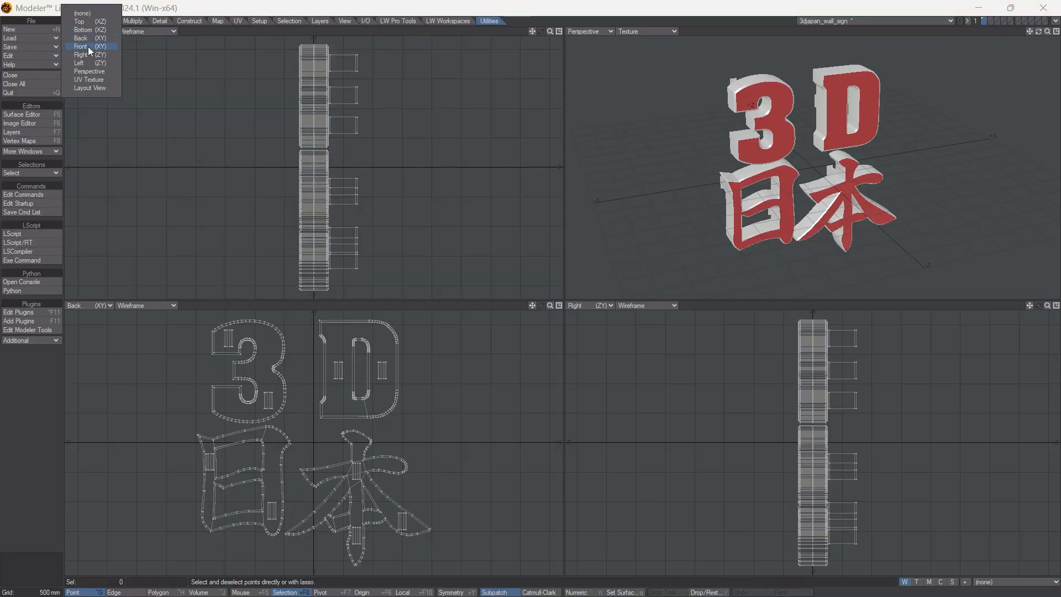
click(92, 71)
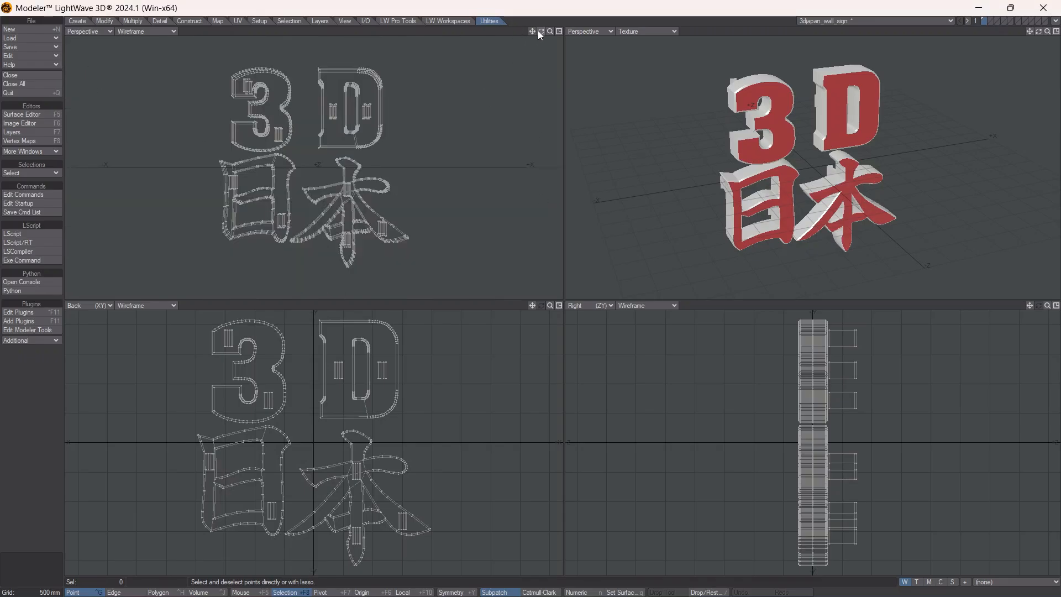
mouse_move(541, 34)
mouse_down()
mouse_move(586, 37)
mouse_move(543, 32)
mouse_up()
click(103, 32)
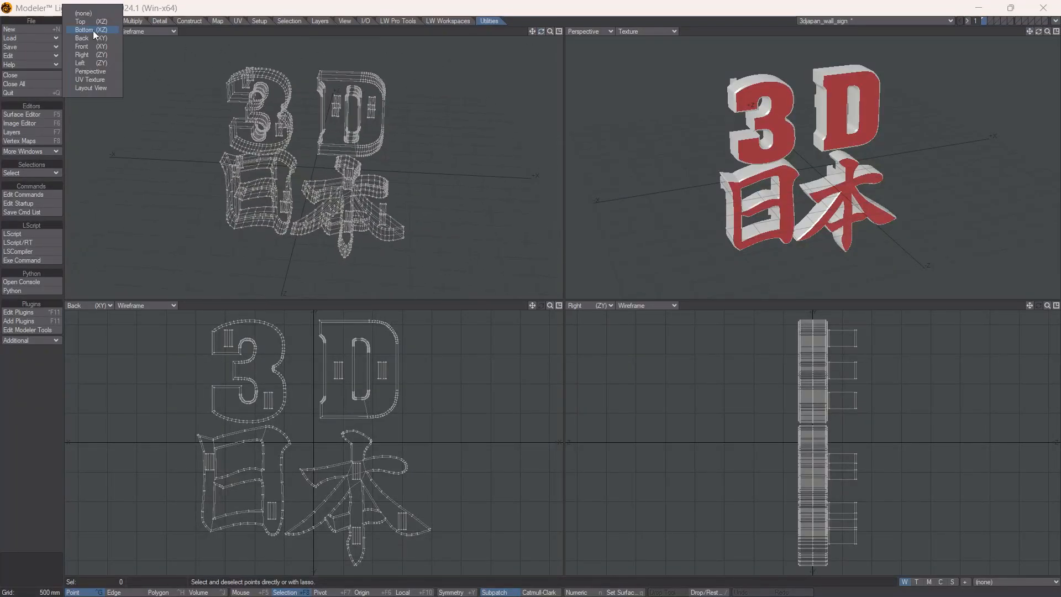
click(97, 21)
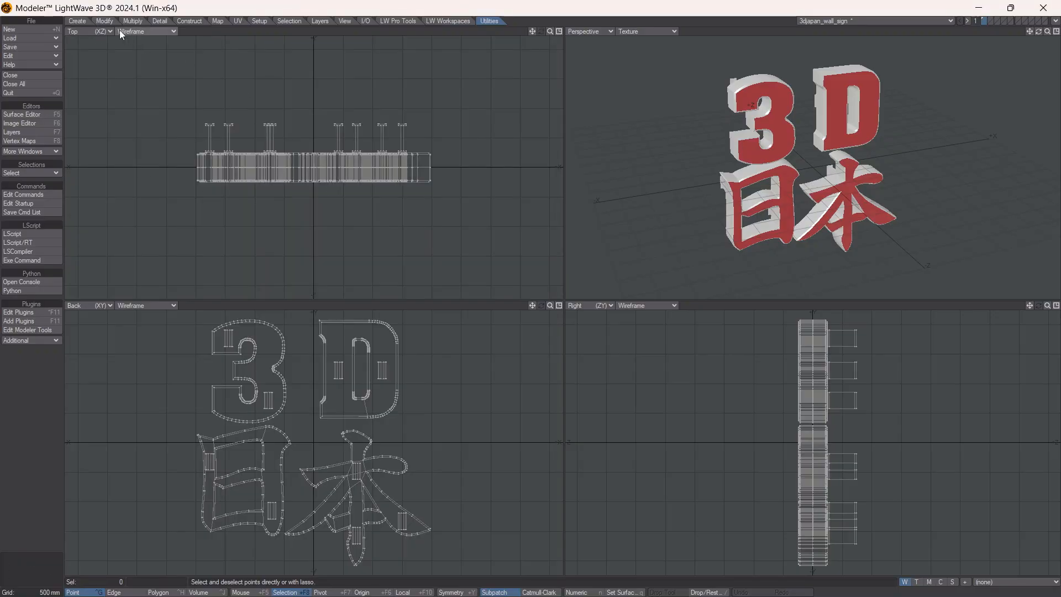
- Try the Color Wireframe, Hidden Line and Sketch display styles in the Top viewport
click(158, 32)
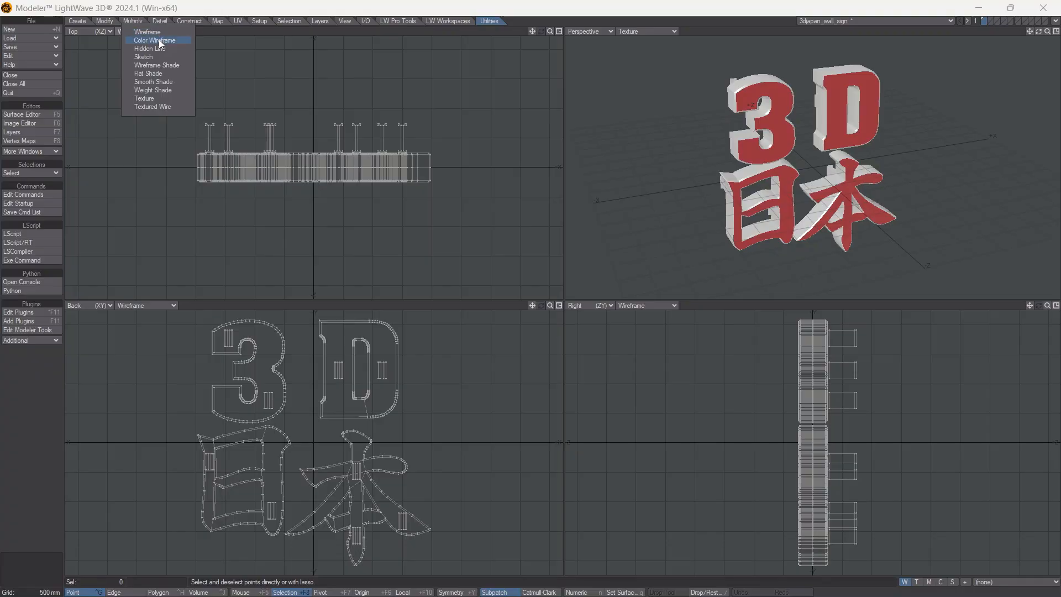
click(158, 41)
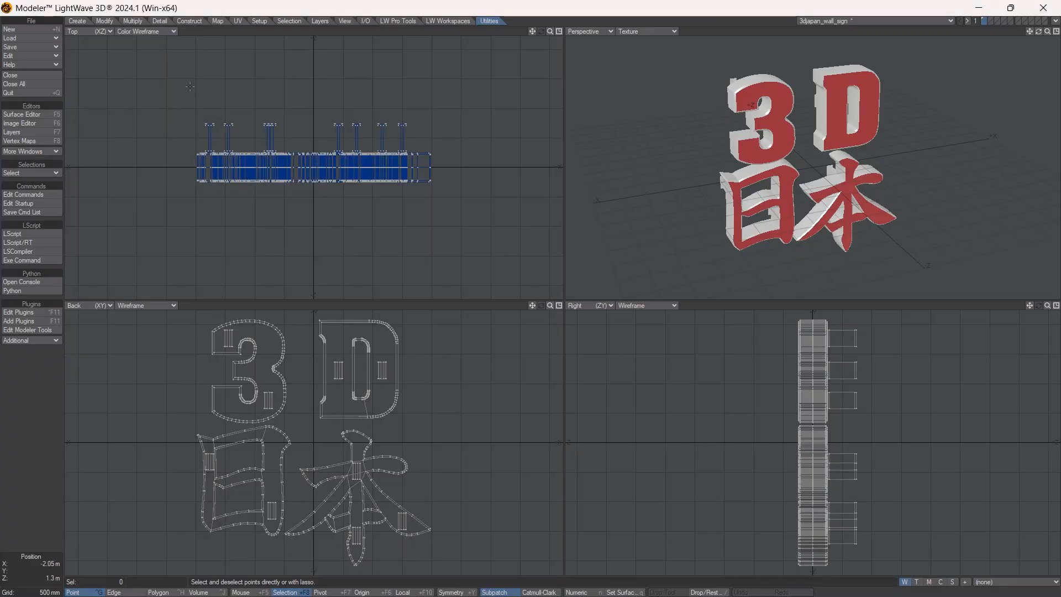
click(147, 32)
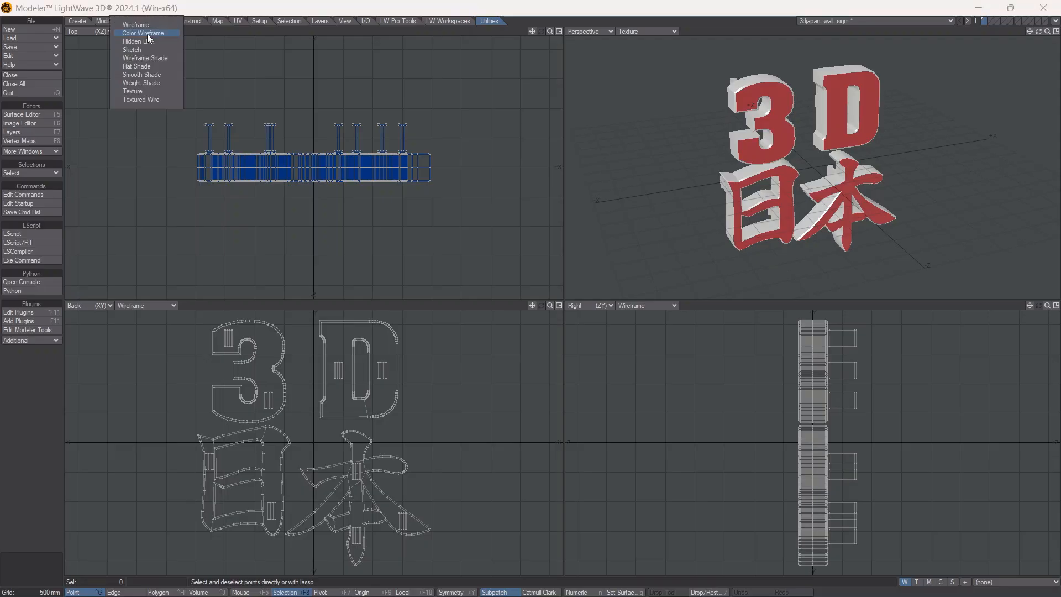
click(150, 42)
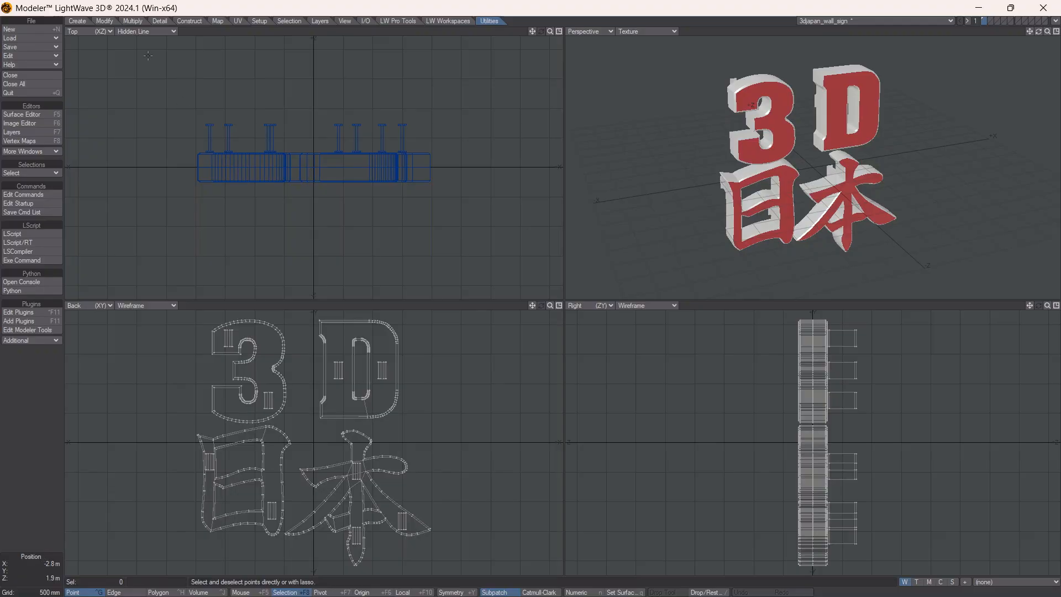
click(152, 32)
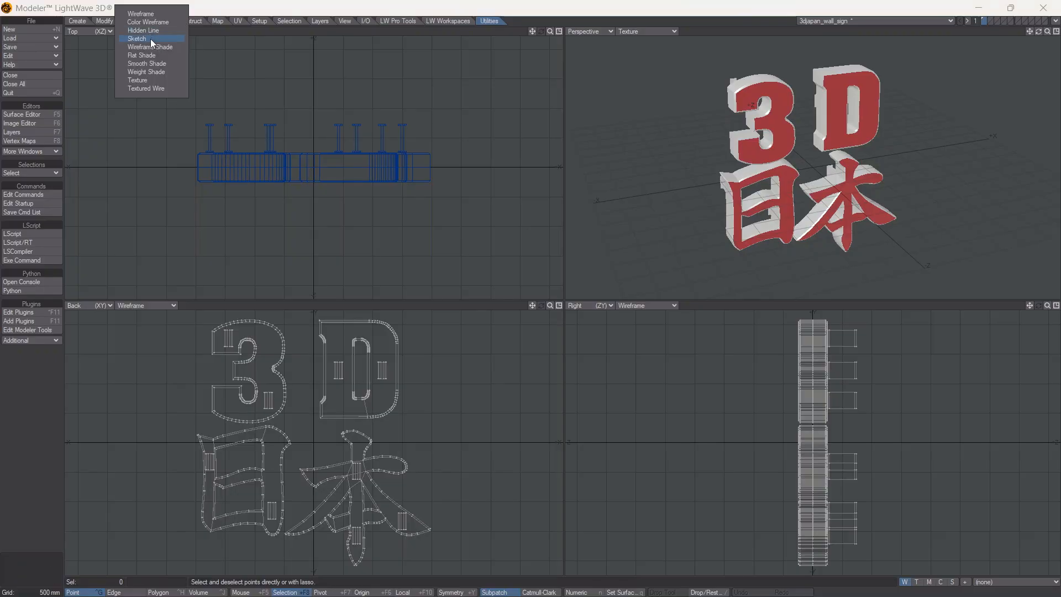
click(150, 39)
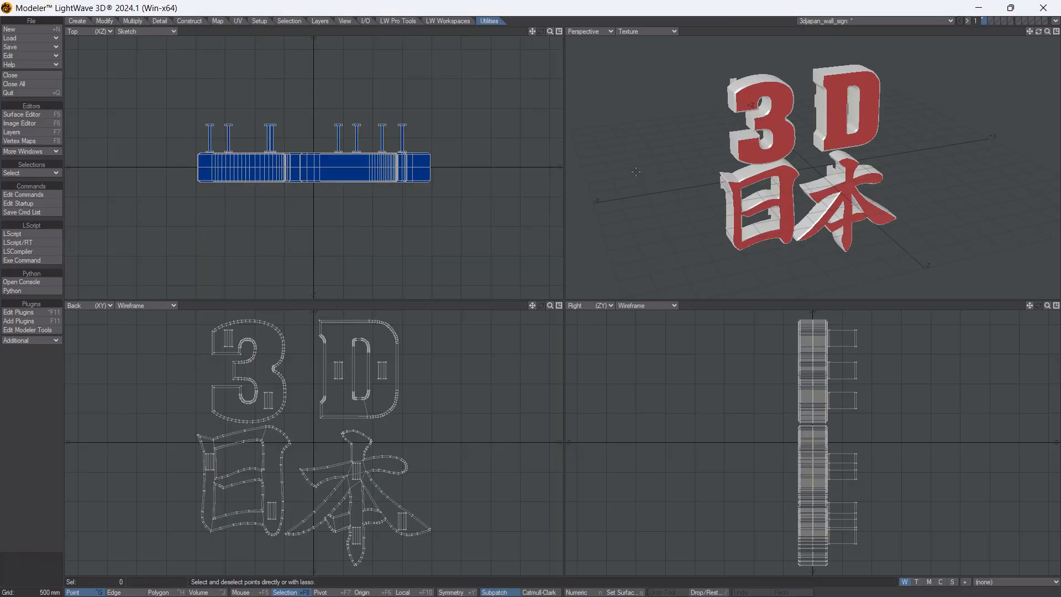
- Try the Sketch and Wireframe Shade display styles in the Perspective viewport, viewing the sign from different angles
click(647, 32)
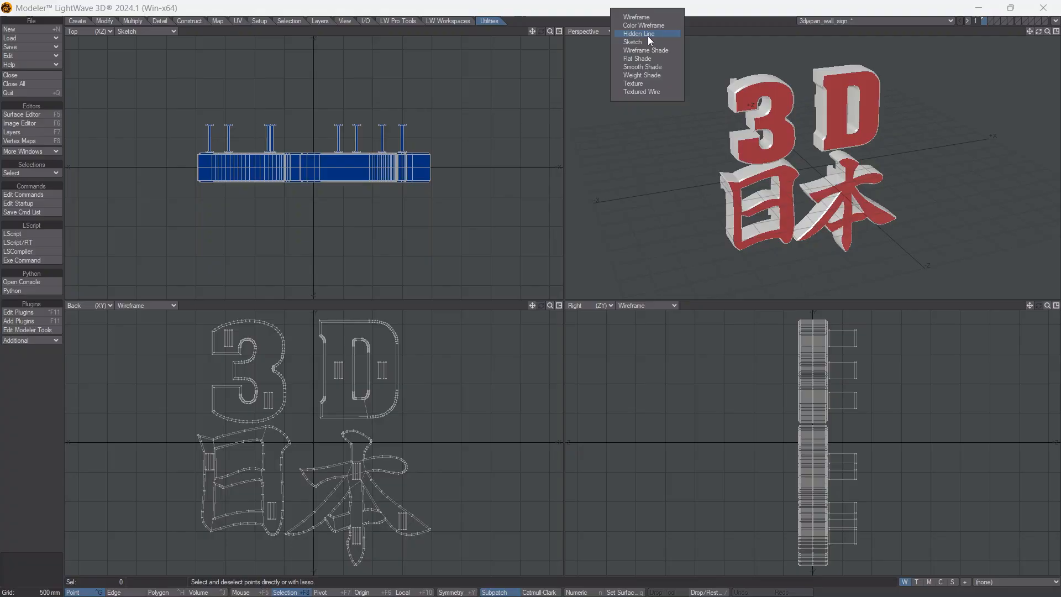
click(643, 42)
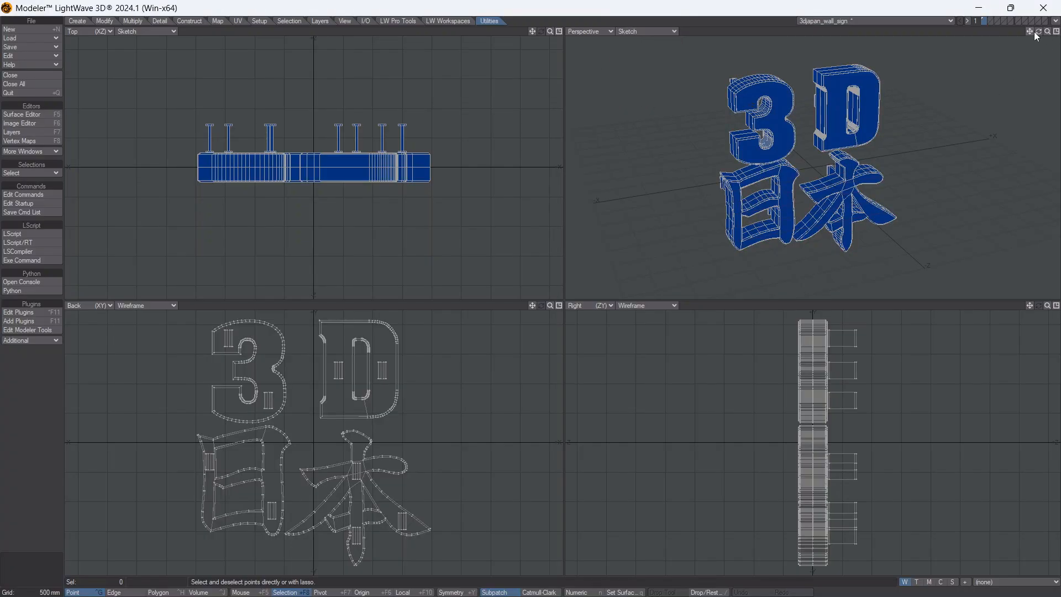
mouse_move(1039, 31)
mouse_down()
mouse_move(1003, 34)
mouse_move(1037, 40)
mouse_up()
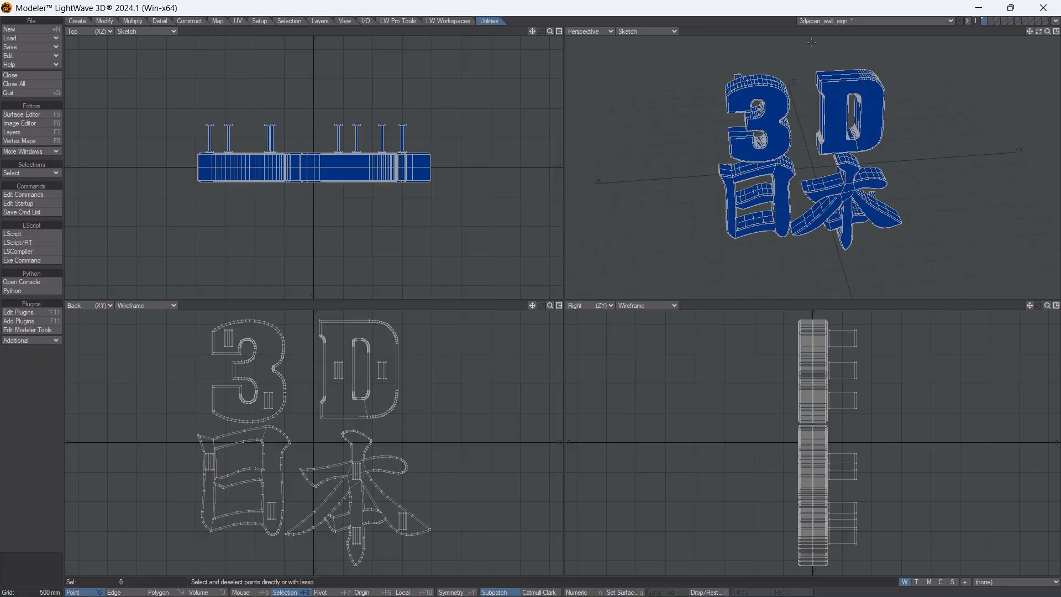
click(658, 31)
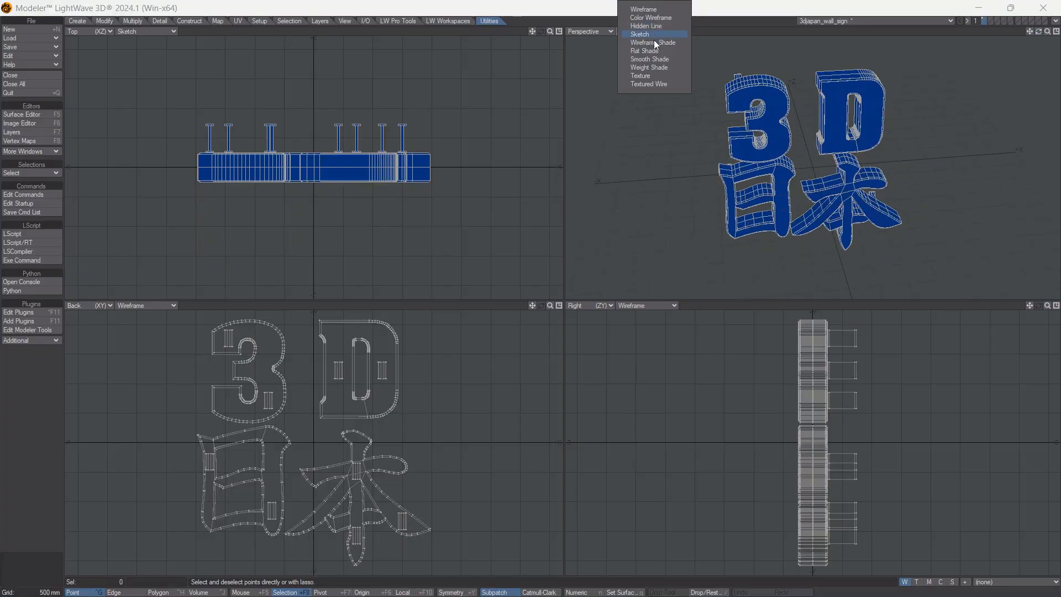
click(666, 44)
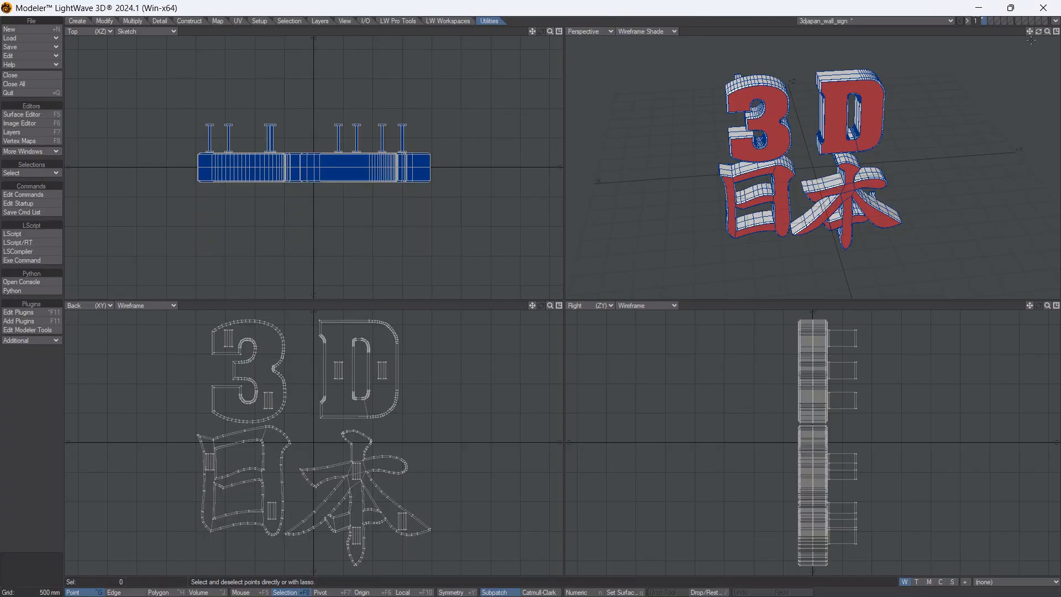
mouse_move(1039, 32)
mouse_down()
mouse_move(1001, 35)
mouse_move(1035, 32)
mouse_move(1028, 40)
mouse_up()
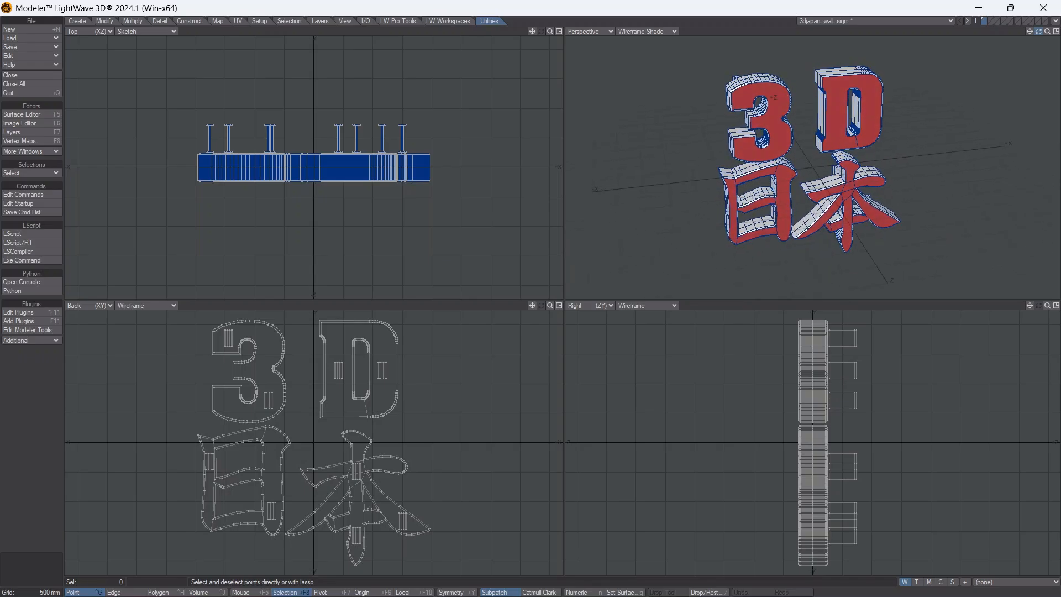
- Try the Flat Shade and Smooth Shade display styles in the Perspective viewport, viewing the shaded sign up close
click(654, 35)
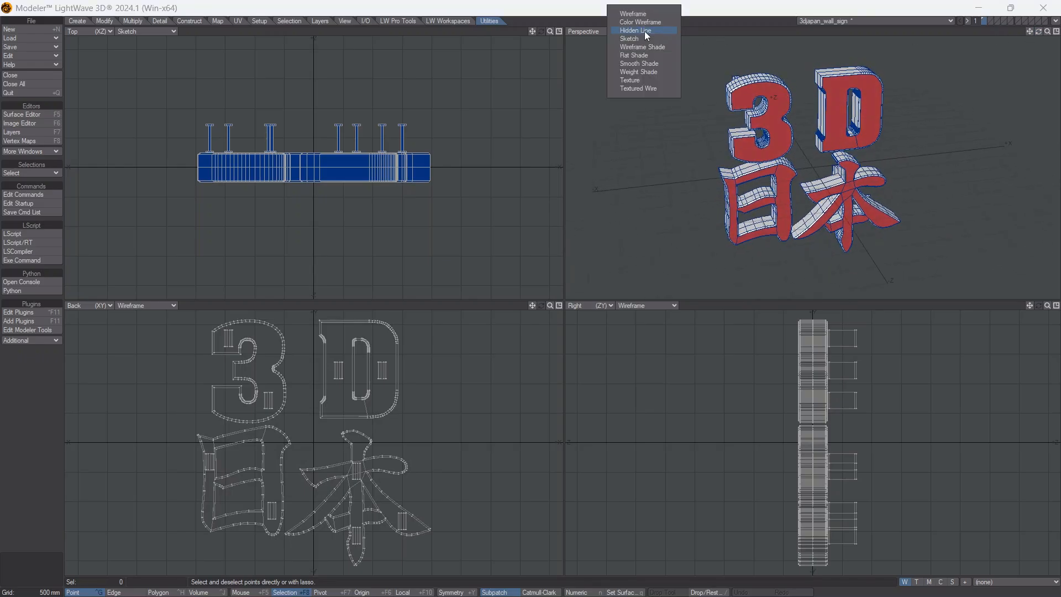
click(654, 57)
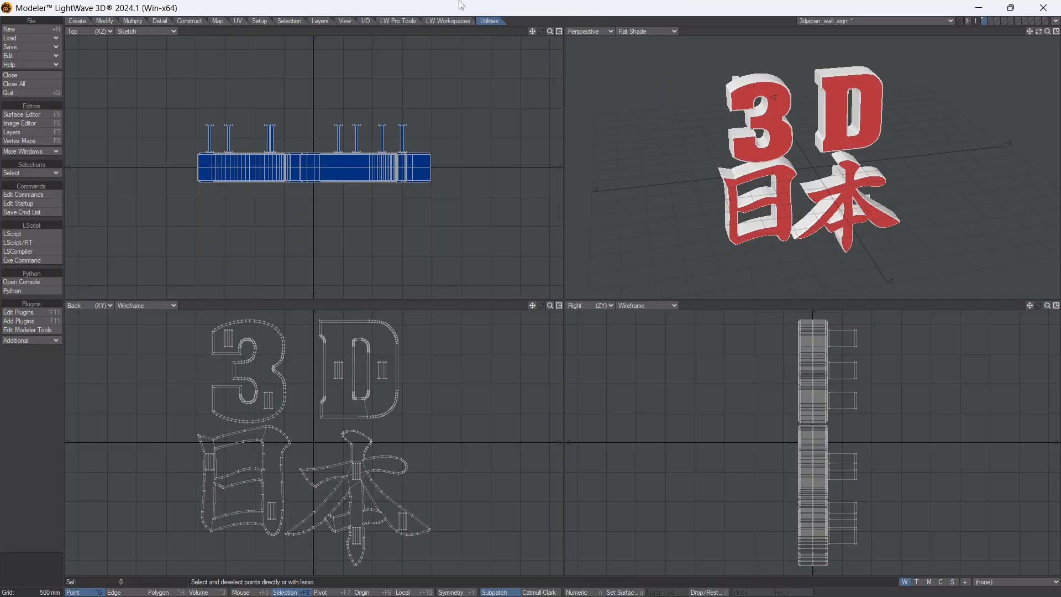
click(658, 34)
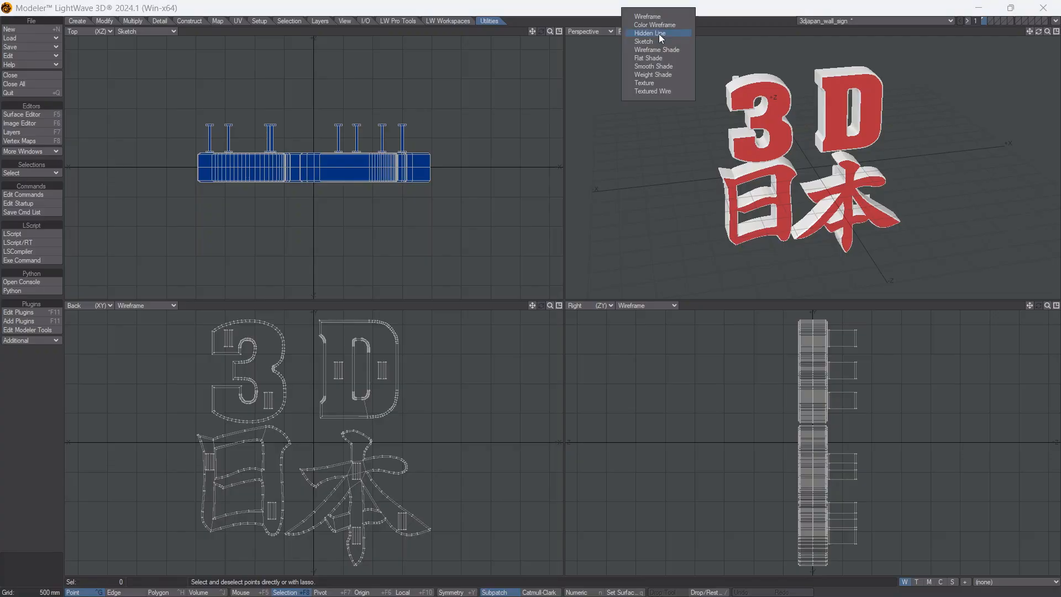
click(665, 67)
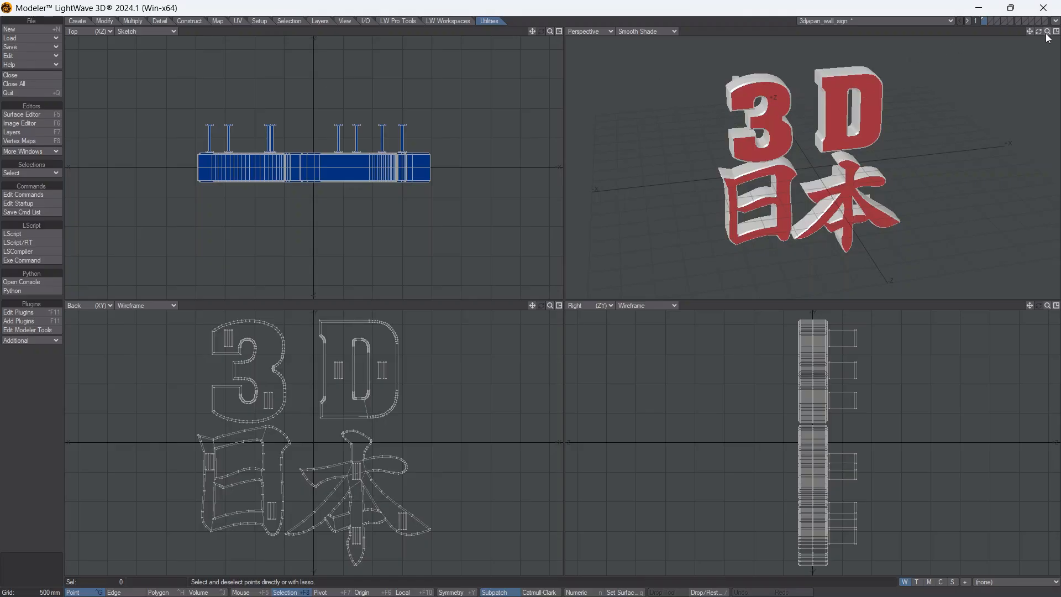
mouse_move(1047, 34)
mouse_down()
mouse_move(1060, 34)
mouse_move(1047, 39)
mouse_up()
mouse_move(729, 105)
alt+mouse_down()
mouse_move(779, 102)
mouse_move(729, 106)
alt+mouse_up()
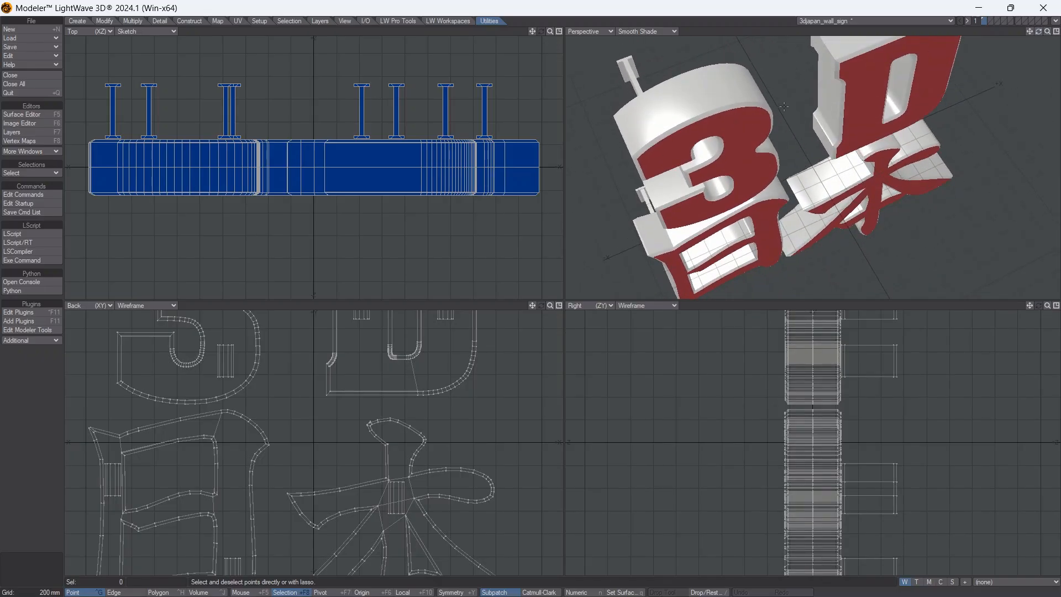
- Compare the Weight Shade and Texture display styles on the sign in the Perspective viewport
click(657, 32)
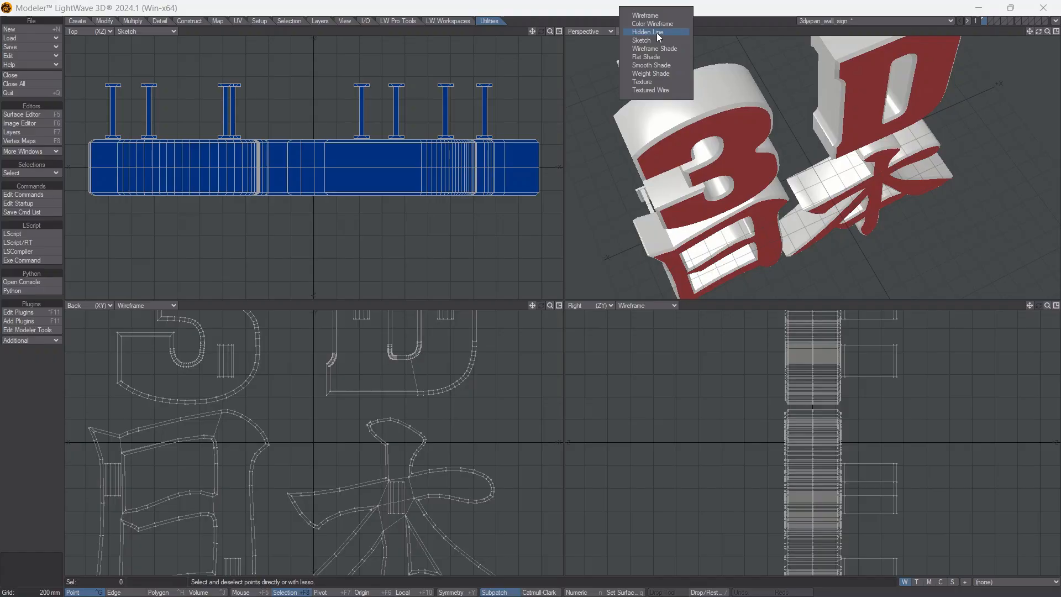
click(659, 74)
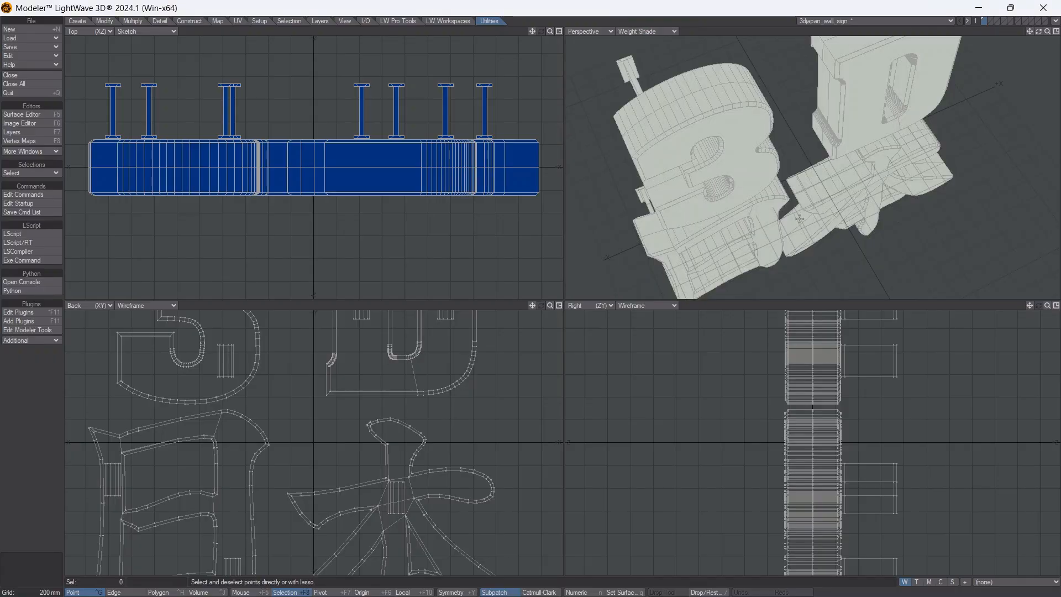
mouse_move(1039, 32)
mouse_down()
mouse_move(1028, 55)
mouse_move(1036, 35)
mouse_up()
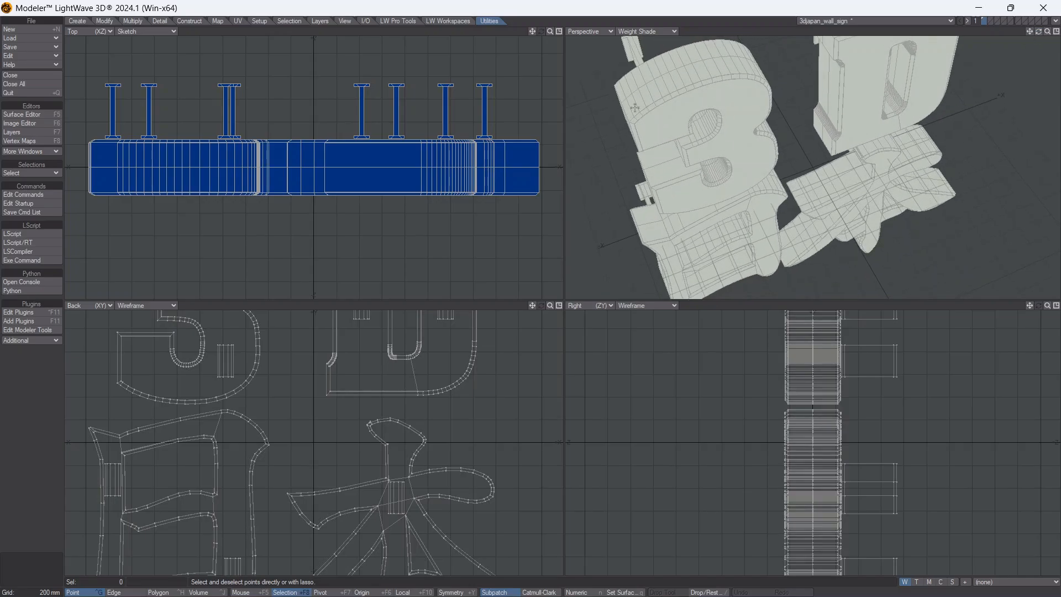
click(652, 32)
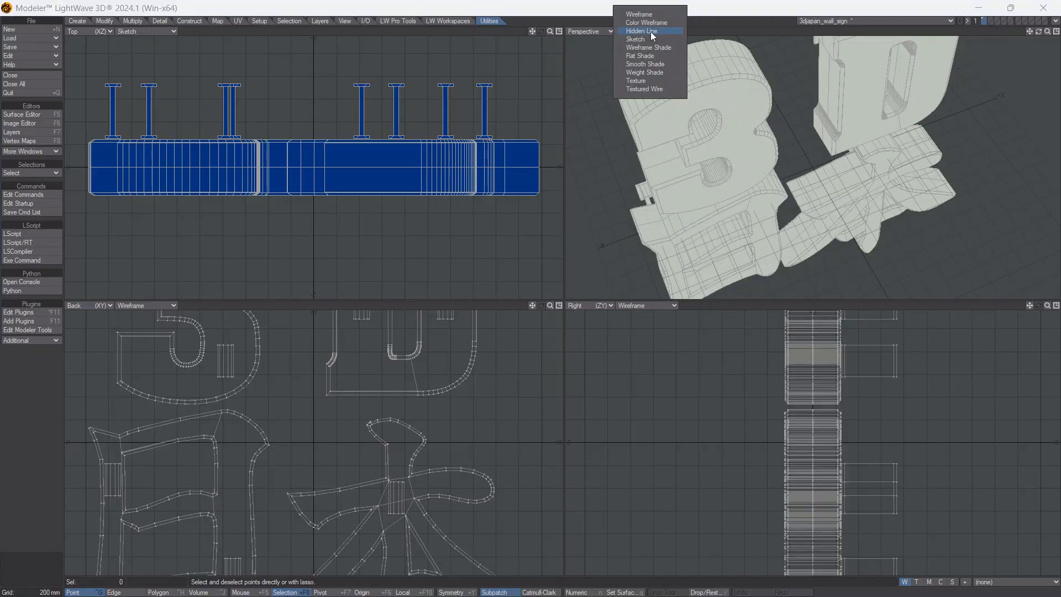
click(655, 81)
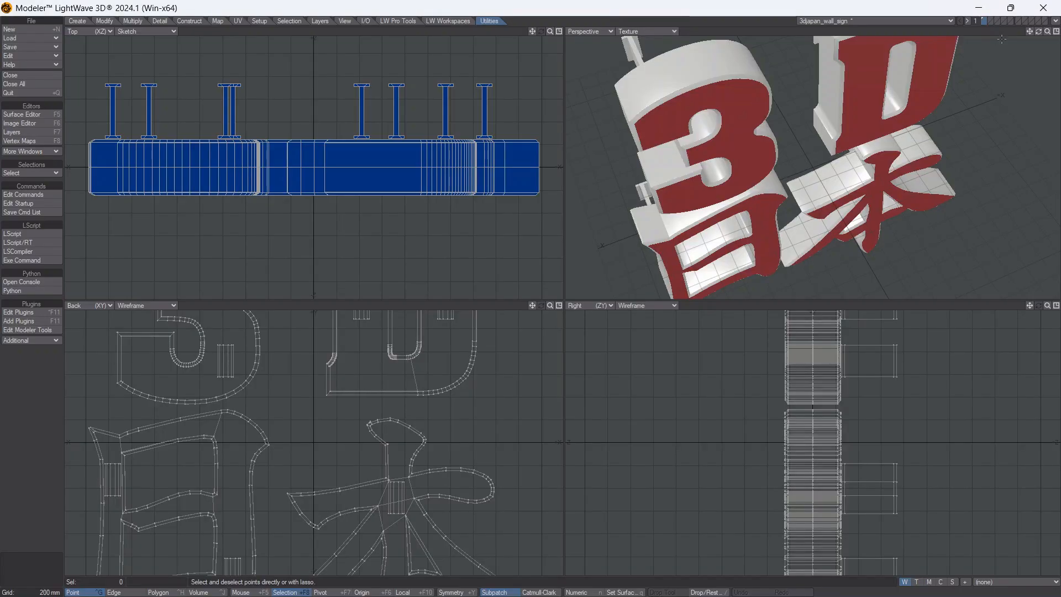
mouse_move(1039, 32)
mouse_down()
mouse_move(1040, 13)
mouse_move(1039, 32)
mouse_up()
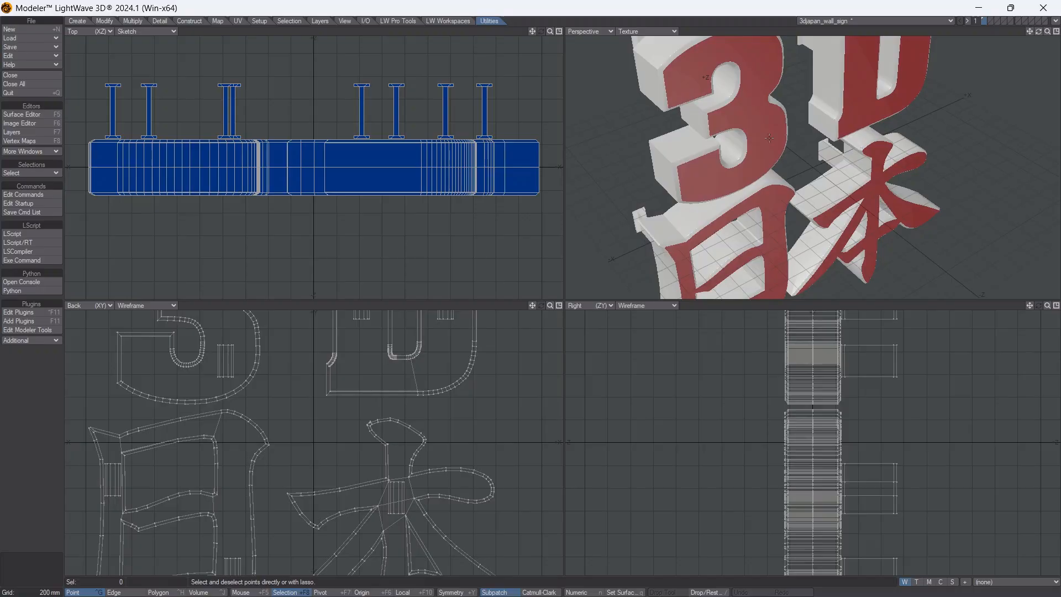
- Try the Textured Wire style in the Perspective viewport, and restore it to Texture and the Top viewport to Wireframe
click(656, 31)
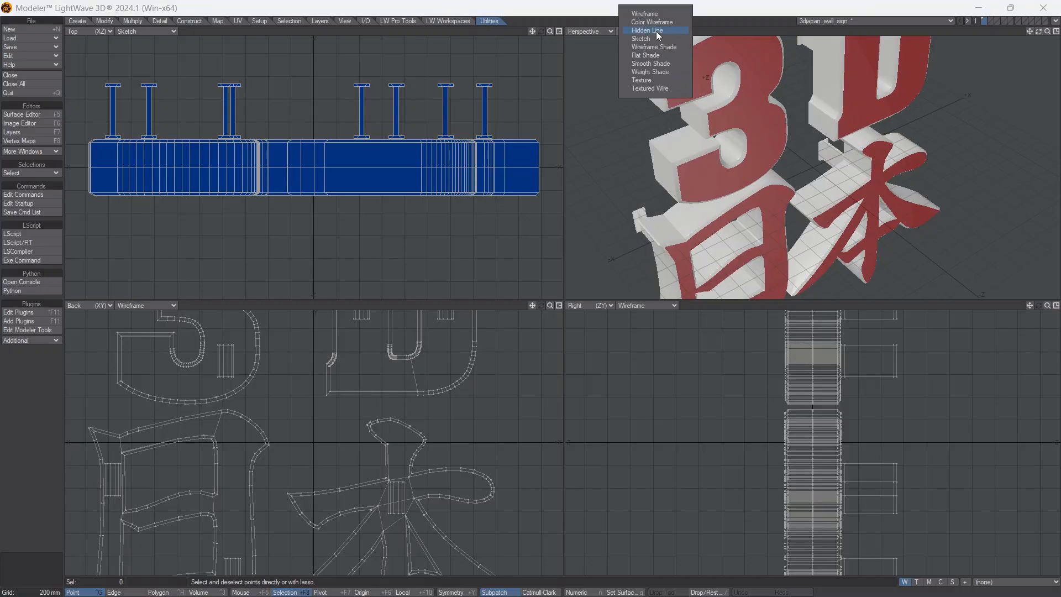
click(656, 89)
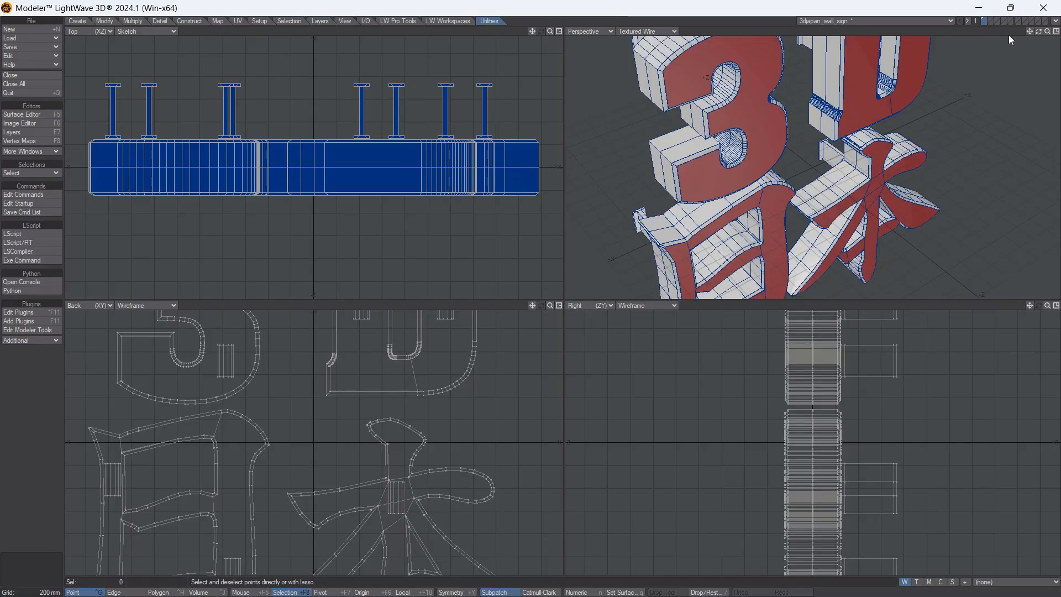
click(656, 31)
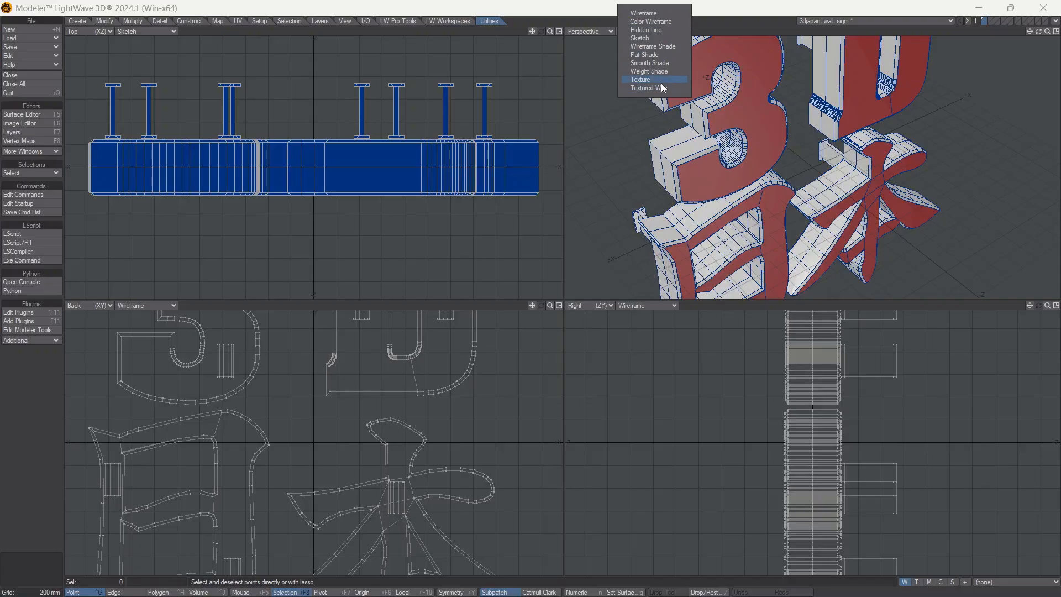
click(643, 83)
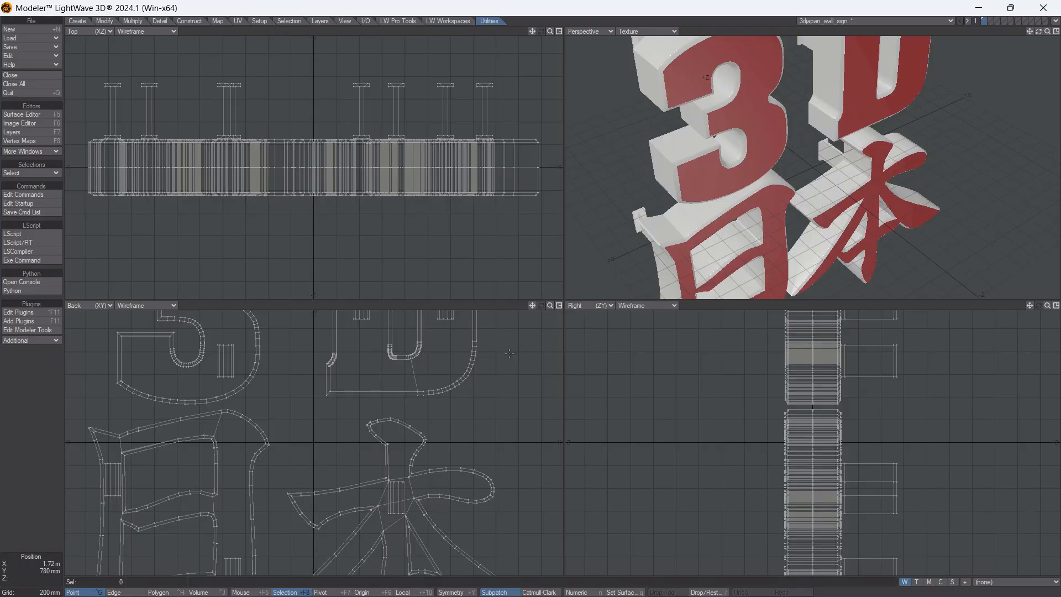
- Display the Numeric window mid-screen and draw a flat ball in front of the sign in the Top viewport, with radii about 440 mm by 380 mm
key(n)
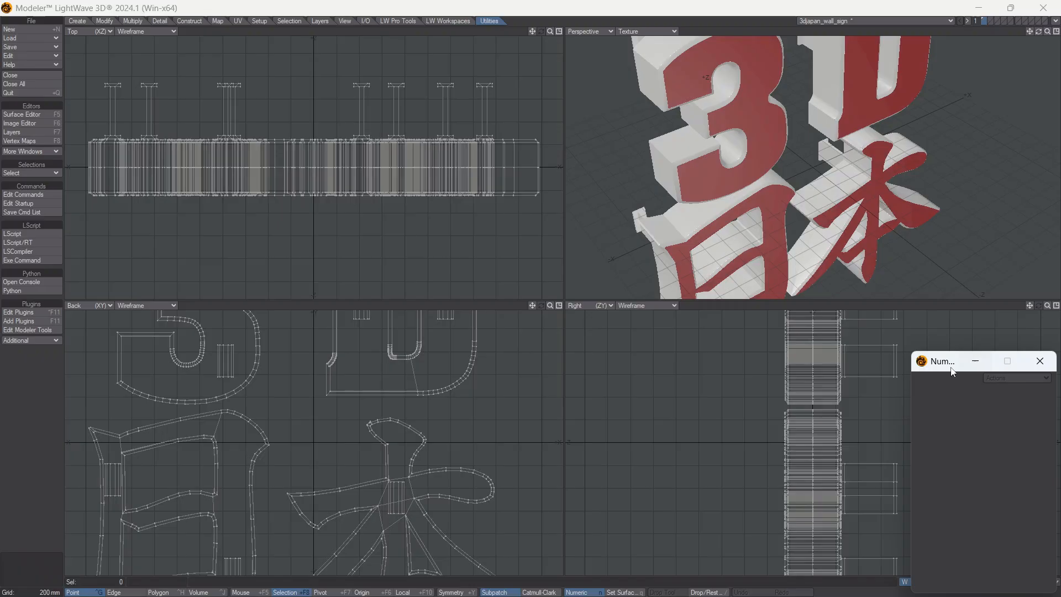
drag(951, 366, 518, 304)
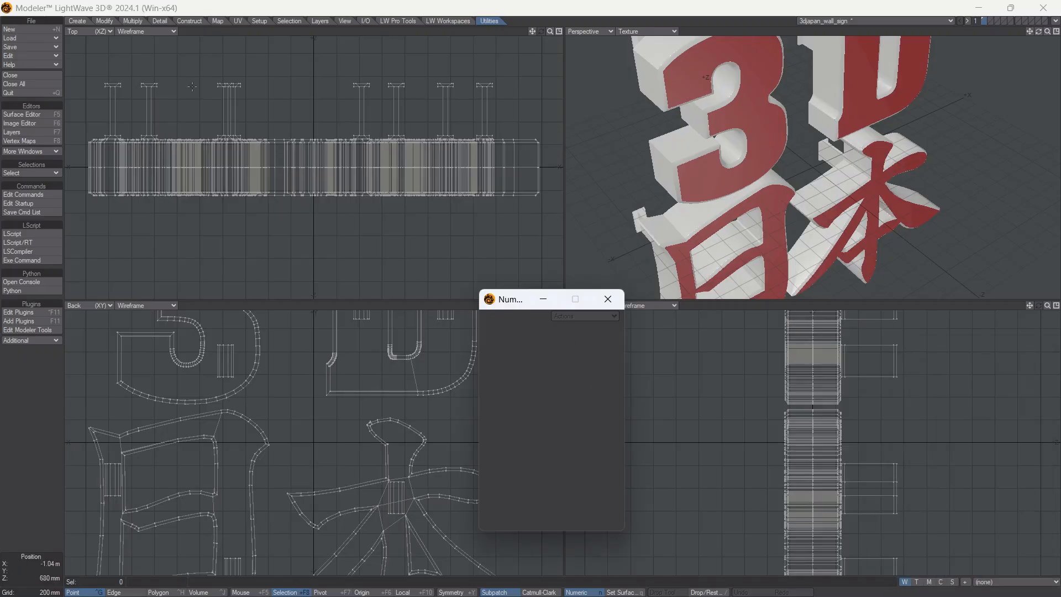
click(77, 21)
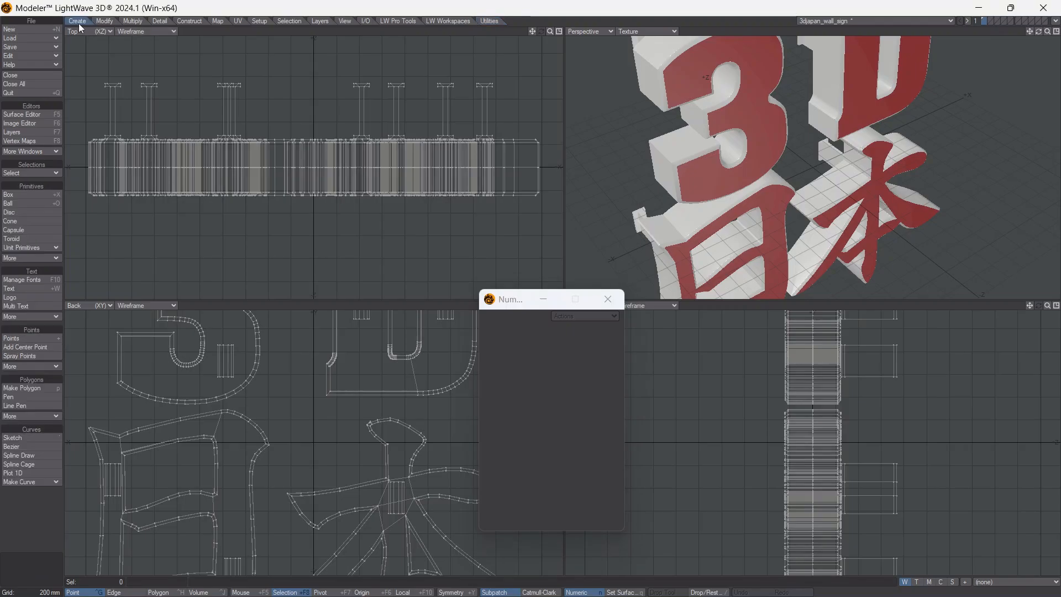
click(38, 203)
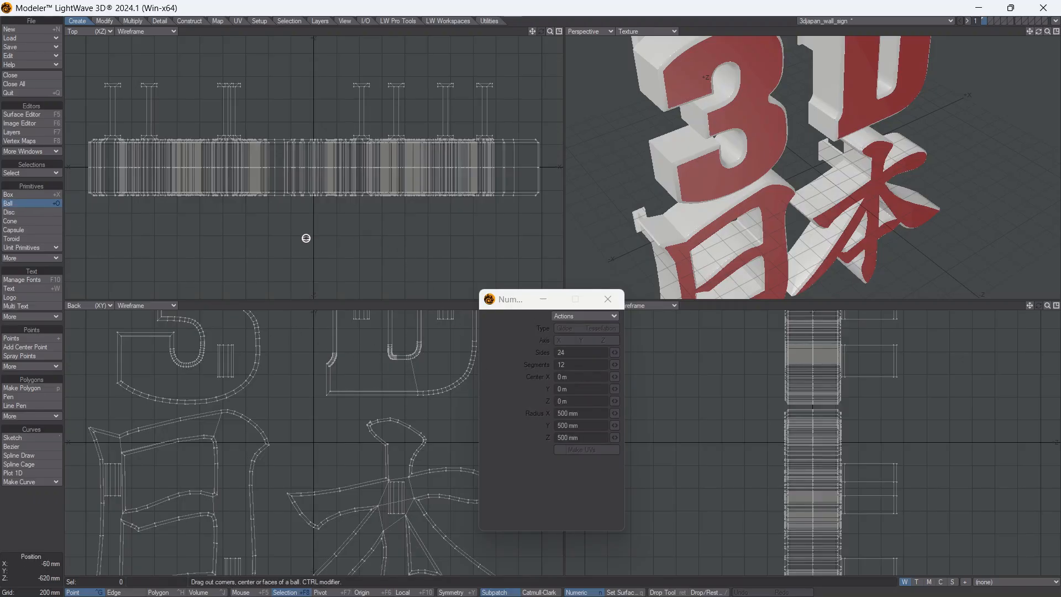
drag(305, 238, 357, 280)
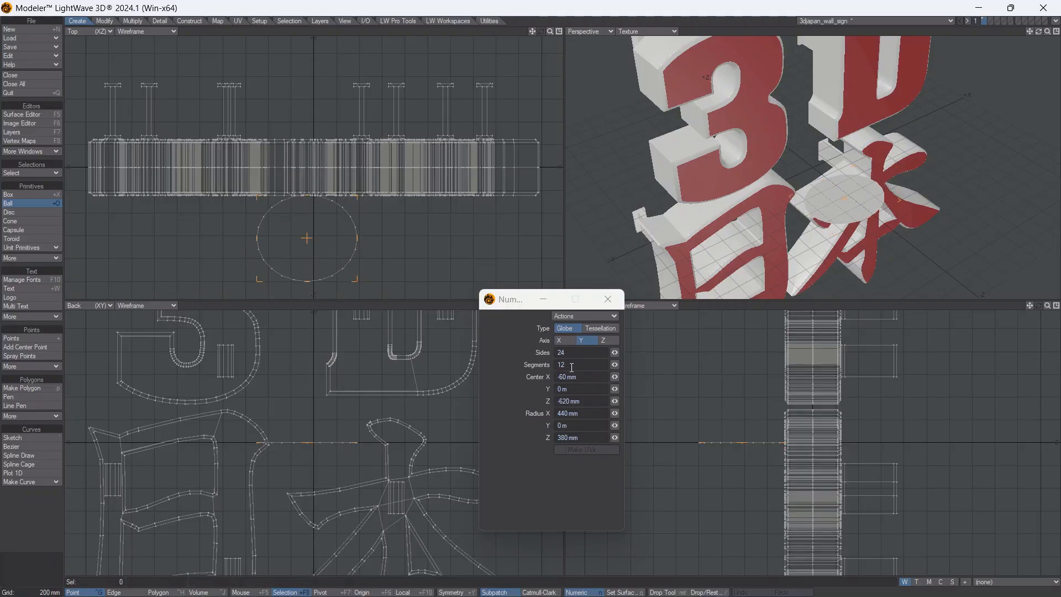
- Set the ball's Y center to 22 mm in its numeric settings
drag(568, 354, 552, 352)
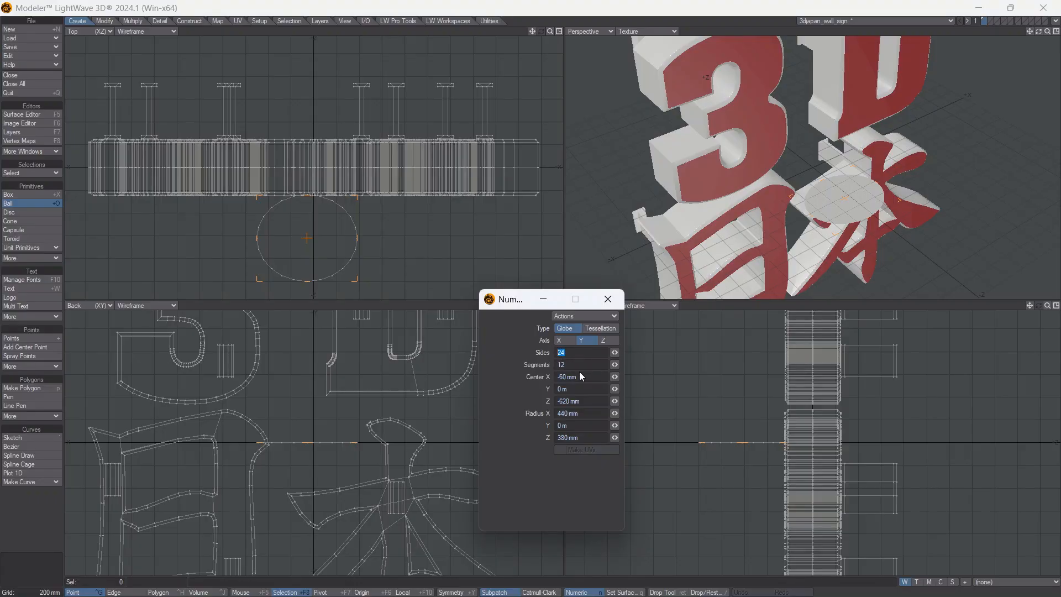
click(614, 390)
drag(615, 390, 623, 390)
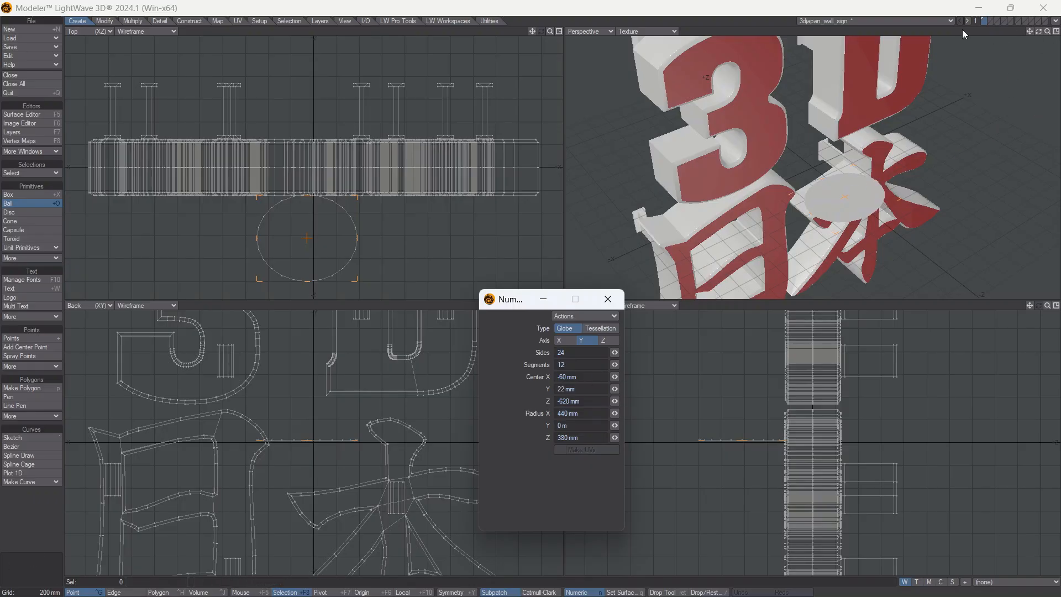
- Set the Perspective viewport to the Textured Wire style and orbit to a nearly frontal view of the sign
click(641, 31)
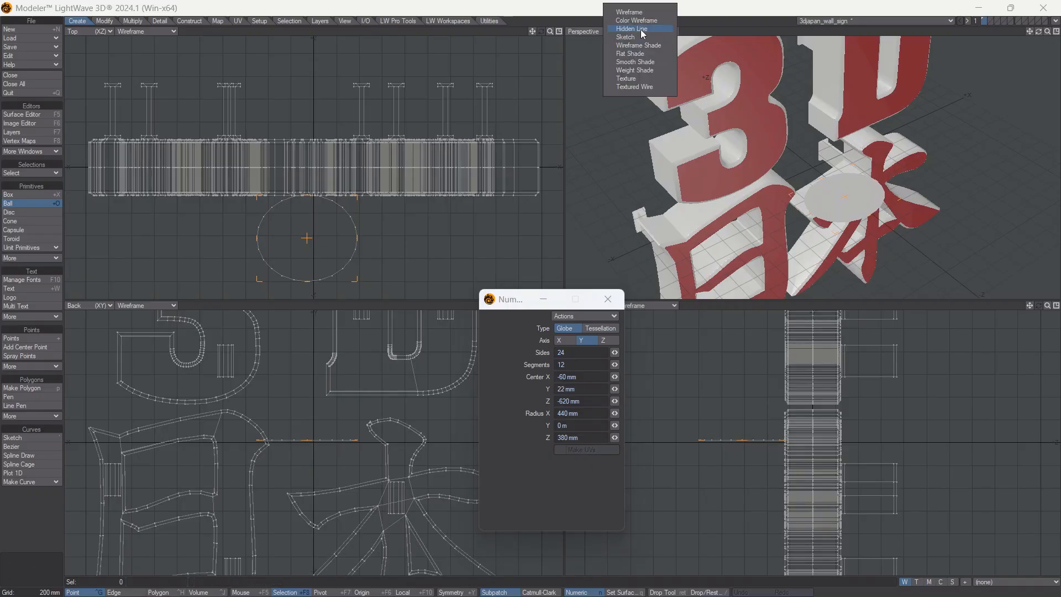
click(638, 89)
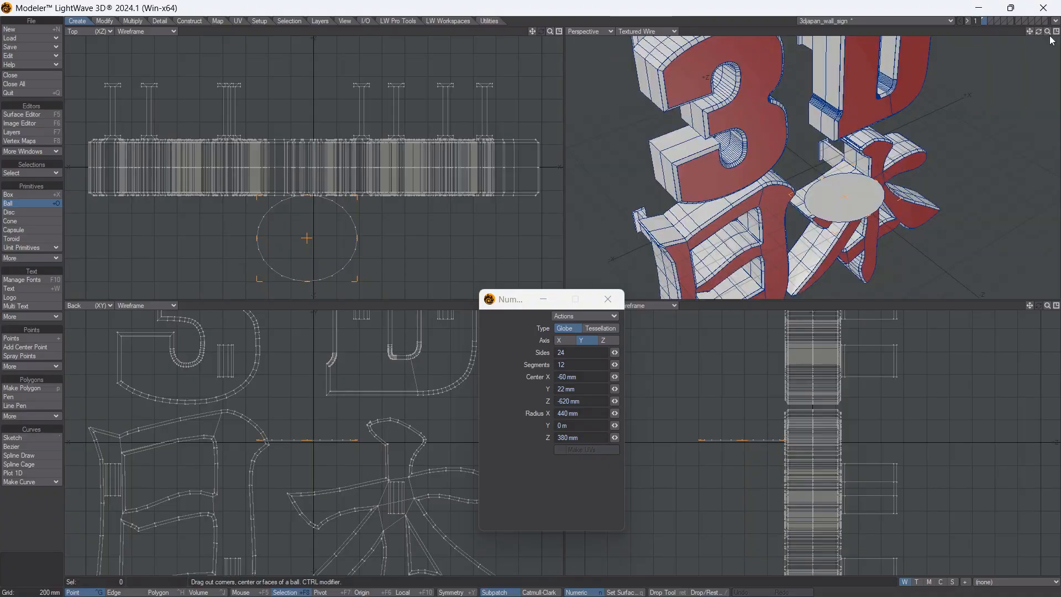
drag(1039, 32, 995, 17)
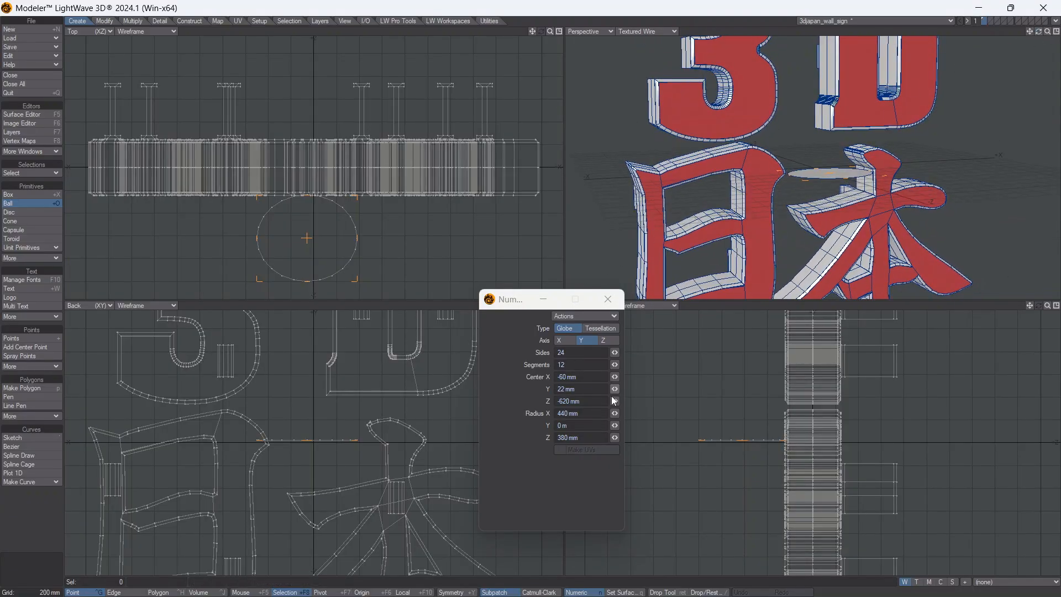
- Adjust the ball interactively to a Y center of 178 mm and a Y radius of 396 mm
drag(613, 390, 616, 393)
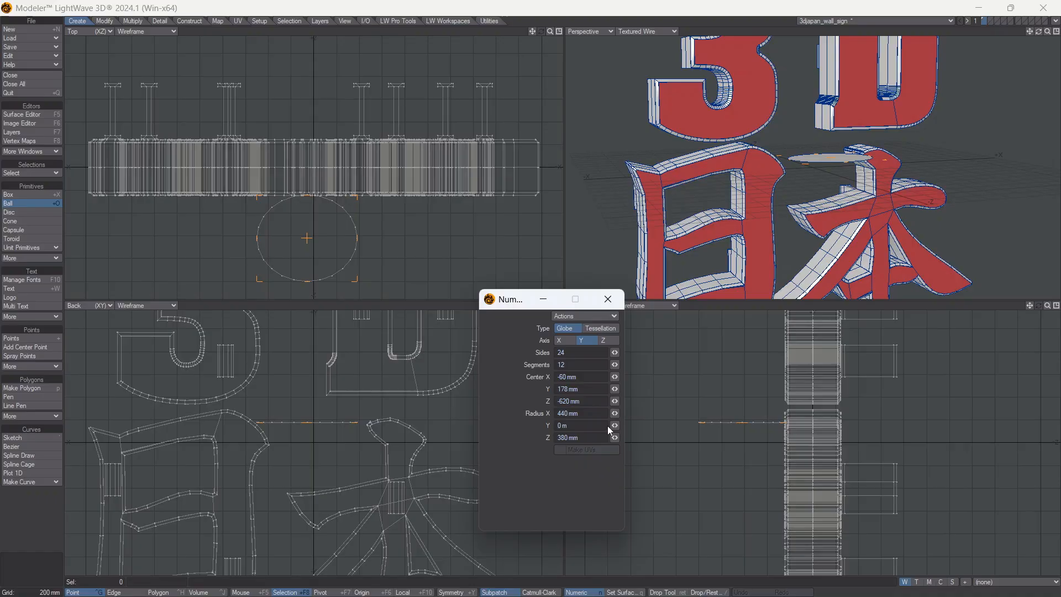
drag(615, 426, 614, 426)
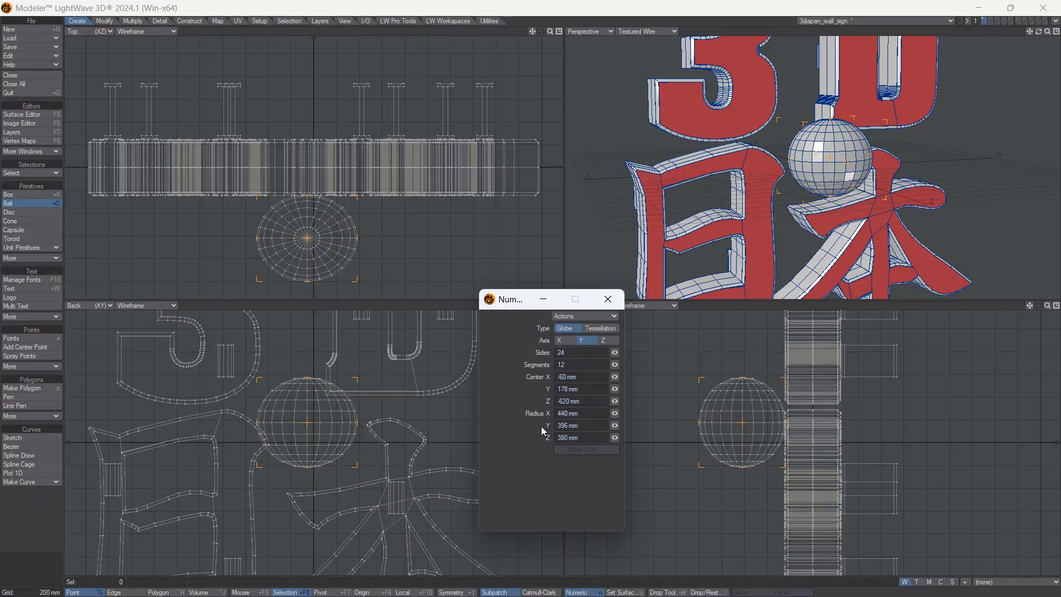
- Try adding 100 without a unit to the ball's Y radius, and undo the ball
click(593, 424)
text(+100)
key(Tab)
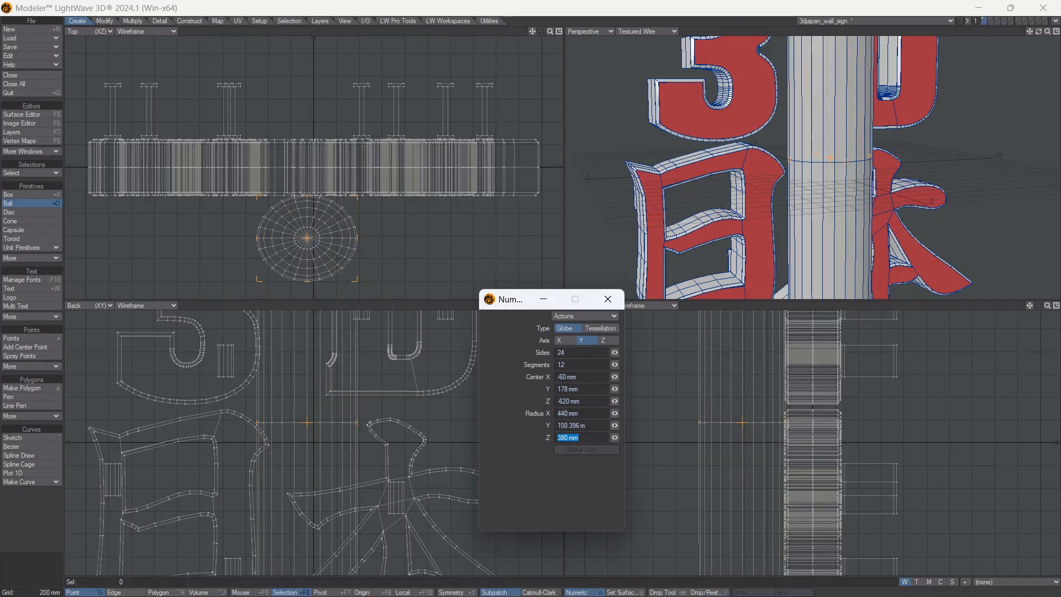
click(589, 425)
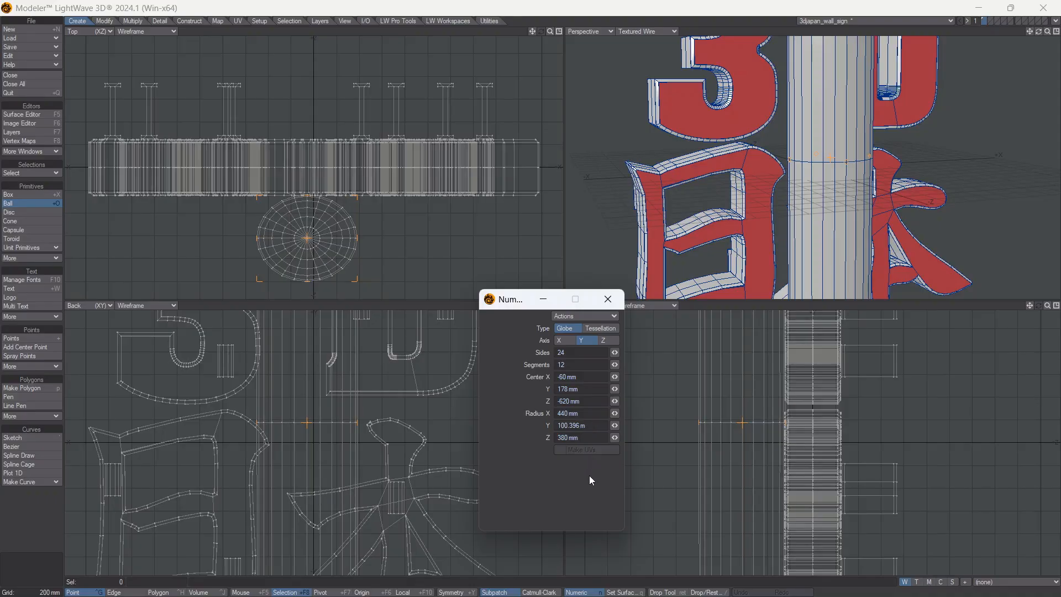
key(ctrl+z)
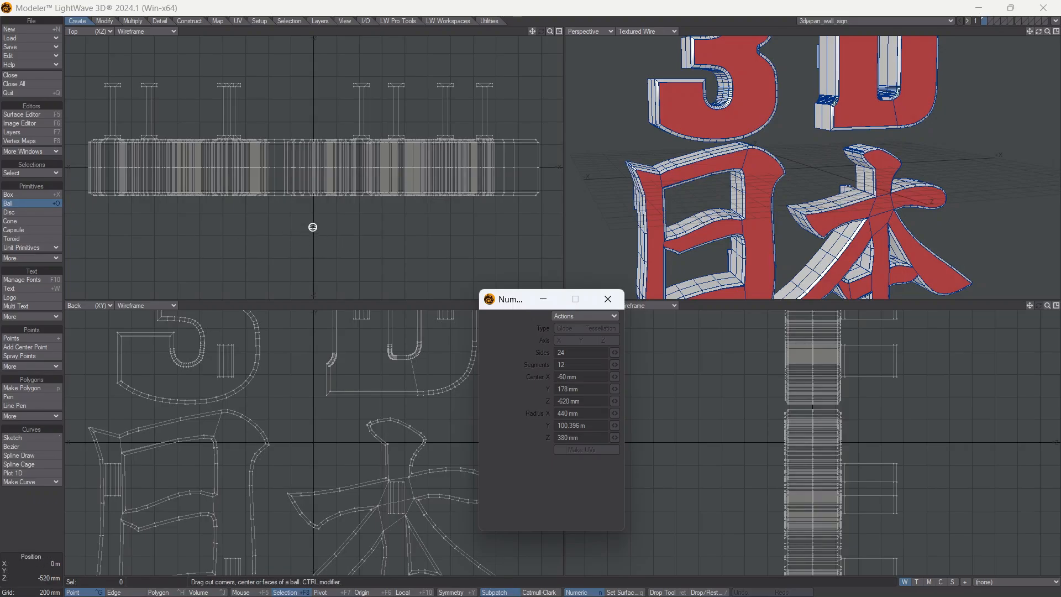
- Draw a ball in the Top viewport with radii about 460 mm by 440 mm, and extend it in the Back viewport to a Y radius of about 460 mm
drag(313, 227, 365, 275)
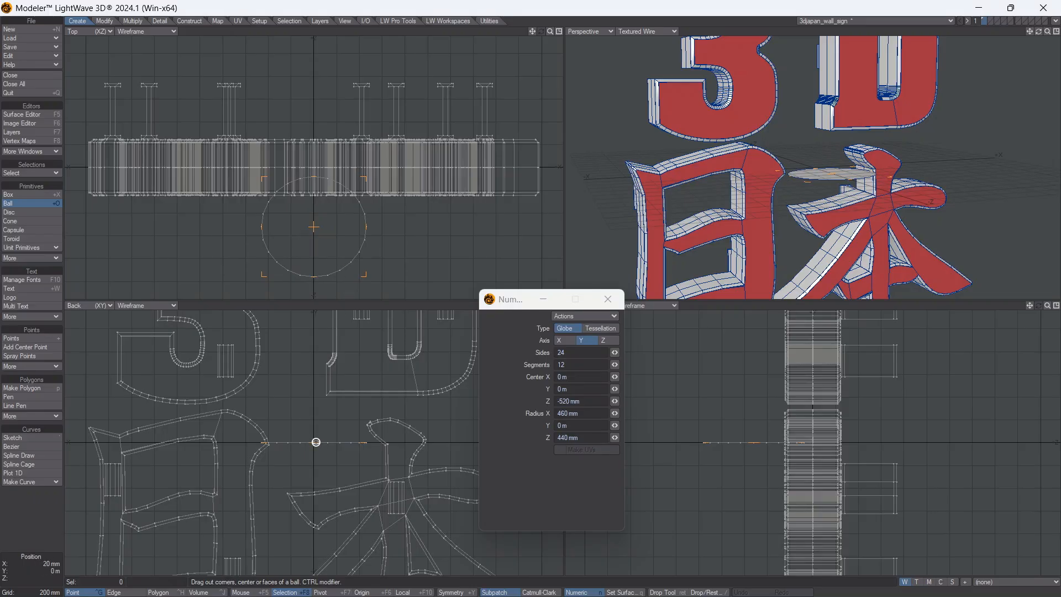
drag(316, 442, 316, 391)
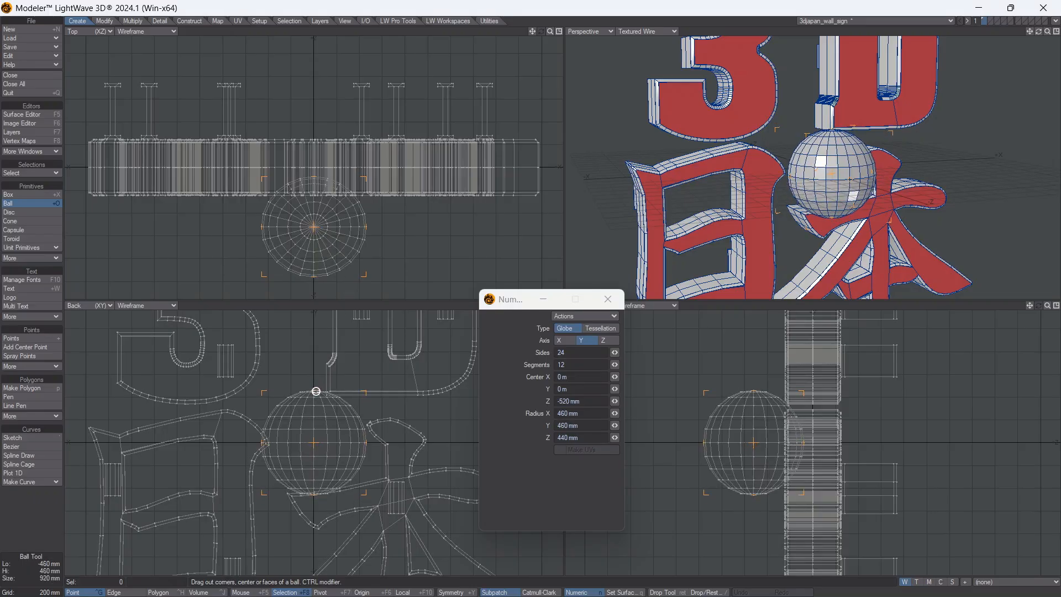
- Add 100 mm to the ball's Y radius for a total of 560 mm, commit the ball and close the Numeric window
click(586, 425)
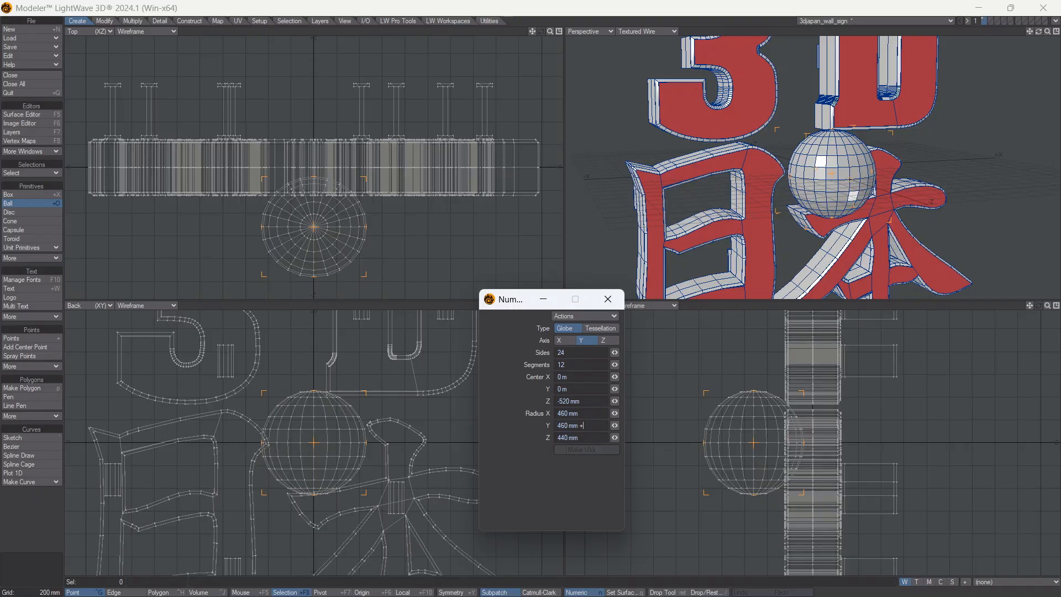
text(+100mm)
key(Tab)
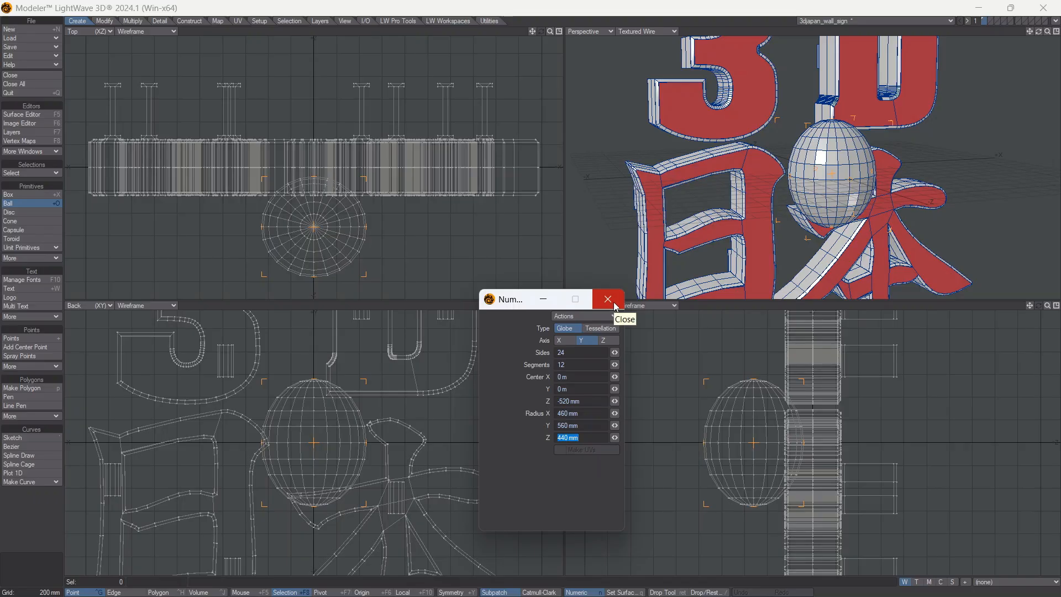
click(588, 402)
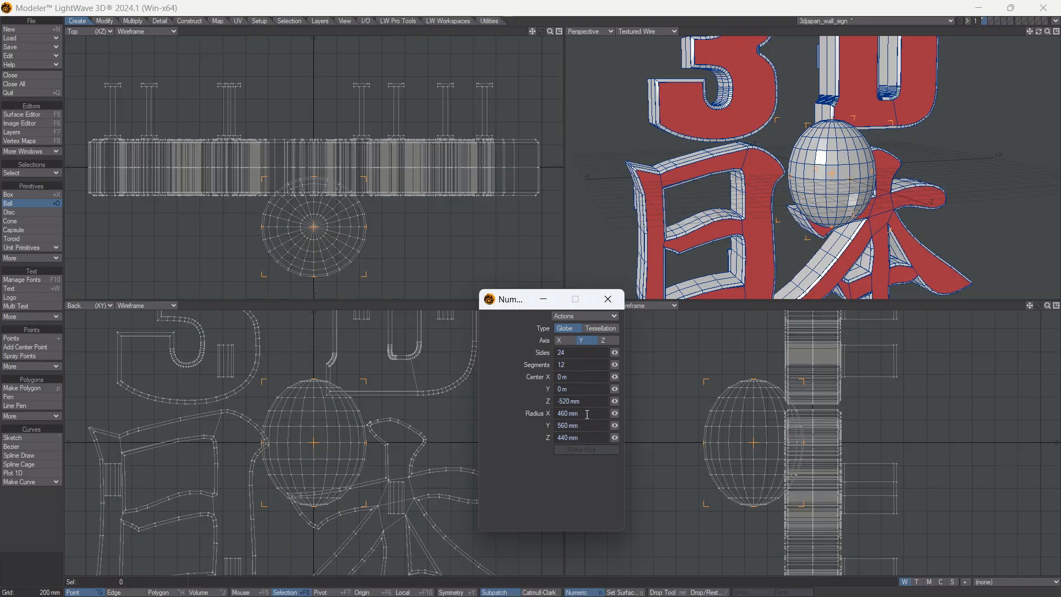
key(space)
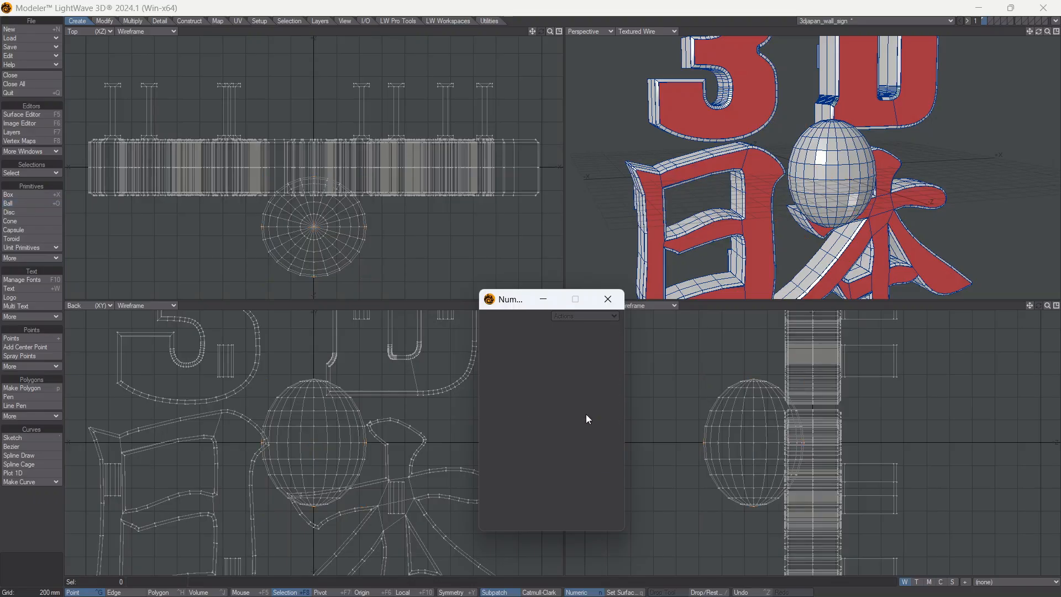
click(608, 304)
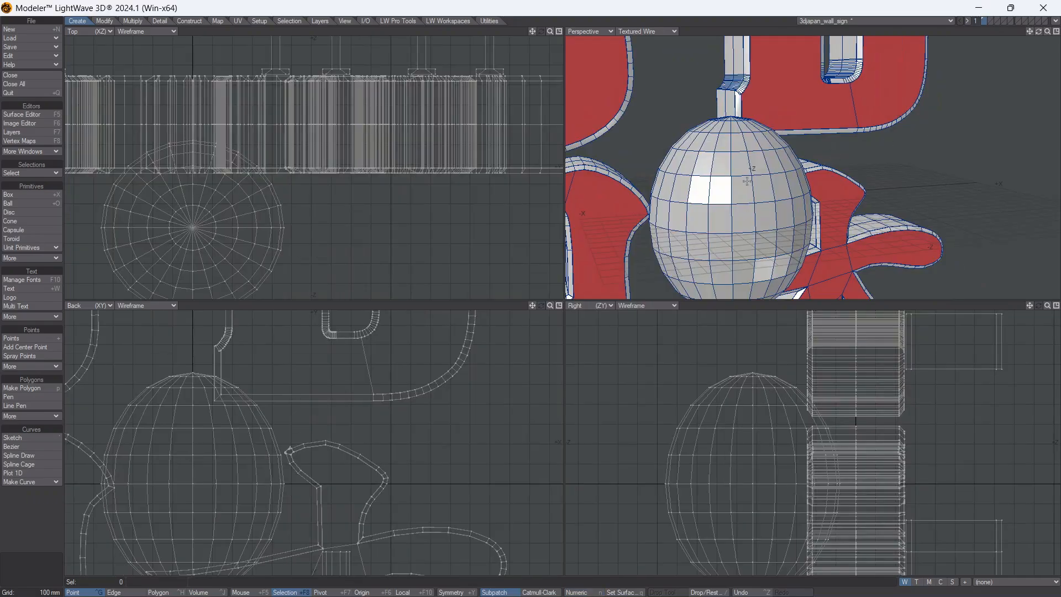
- Bring the whole ball into view and practise lasso-selecting and clearing points on its front-right side in the Top viewport
scroll(740, 184, down, 2)
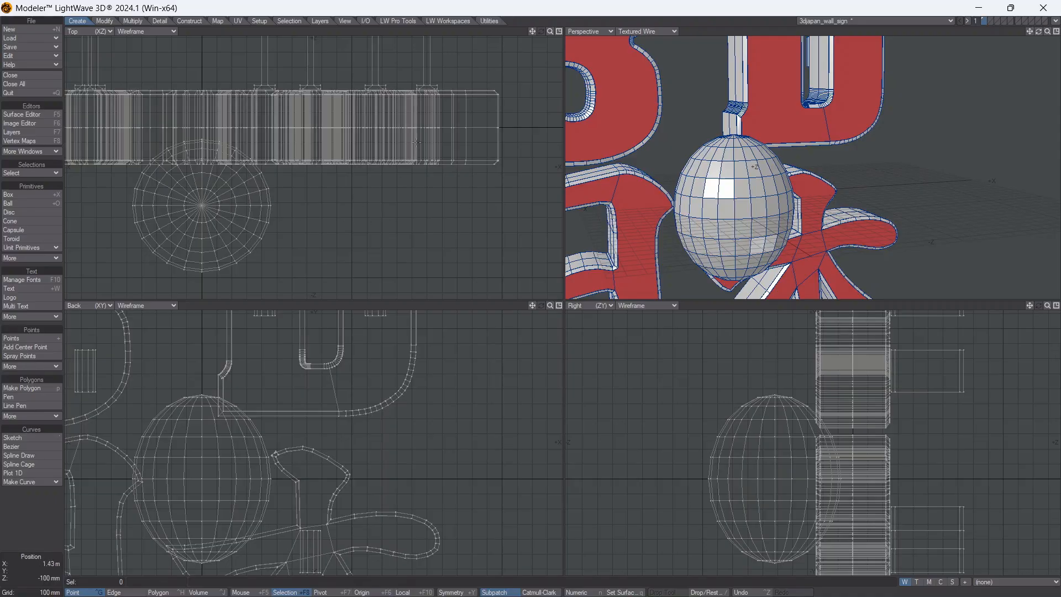
drag(532, 31, 684, 23)
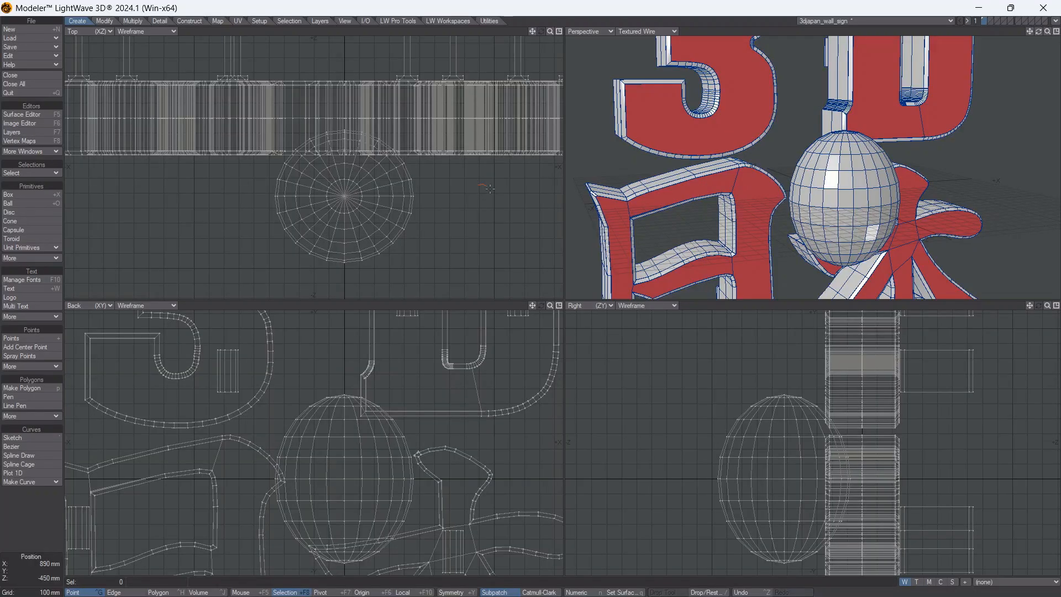
mouse_move(490, 188)
mouse_down()
mouse_move(493, 243)
mouse_move(448, 252)
mouse_move(443, 189)
mouse_move(378, 271)
mouse_up()
drag(396, 208, 471, 199)
right_drag(473, 198, 470, 200)
mouse_move(454, 230)
right_down()
mouse_move(434, 246)
mouse_move(391, 238)
mouse_move(374, 199)
mouse_move(438, 188)
mouse_move(458, 204)
right_up()
click(474, 229)
mouse_move(448, 253)
right_down()
mouse_move(365, 238)
mouse_move(483, 228)
mouse_move(466, 213)
right_up()
key(slash)
mouse_move(439, 239)
right_down()
mouse_move(402, 236)
mouse_move(435, 193)
right_up()
key(slash)
- Lasso-select edges on the ball's front-right side in edge mode, and polygons in the same area in polygon mode
key(space)
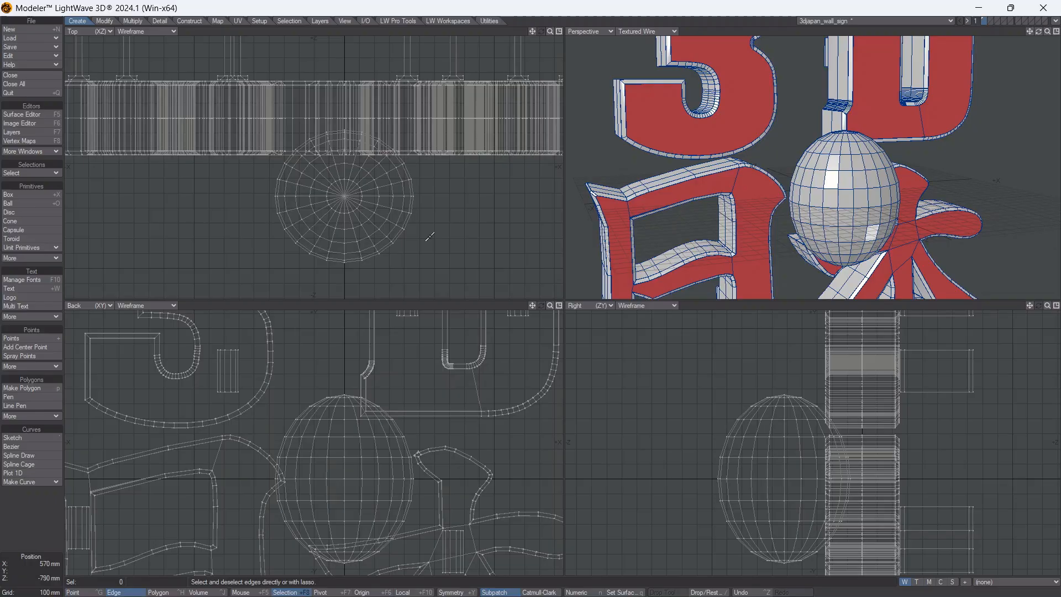
mouse_move(448, 230)
right_down()
mouse_move(405, 189)
mouse_move(424, 228)
right_up()
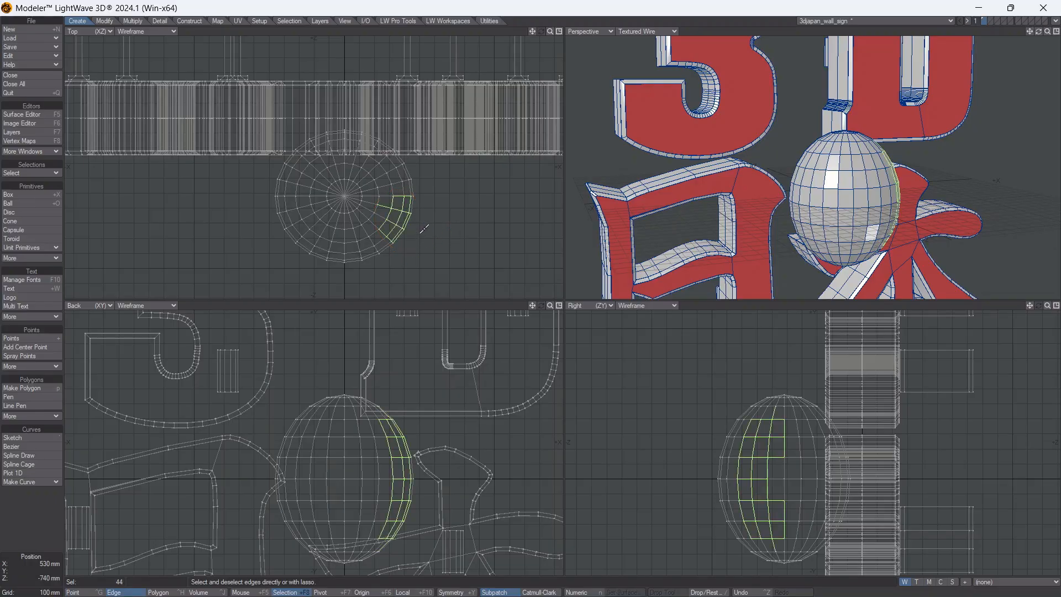
key(space)
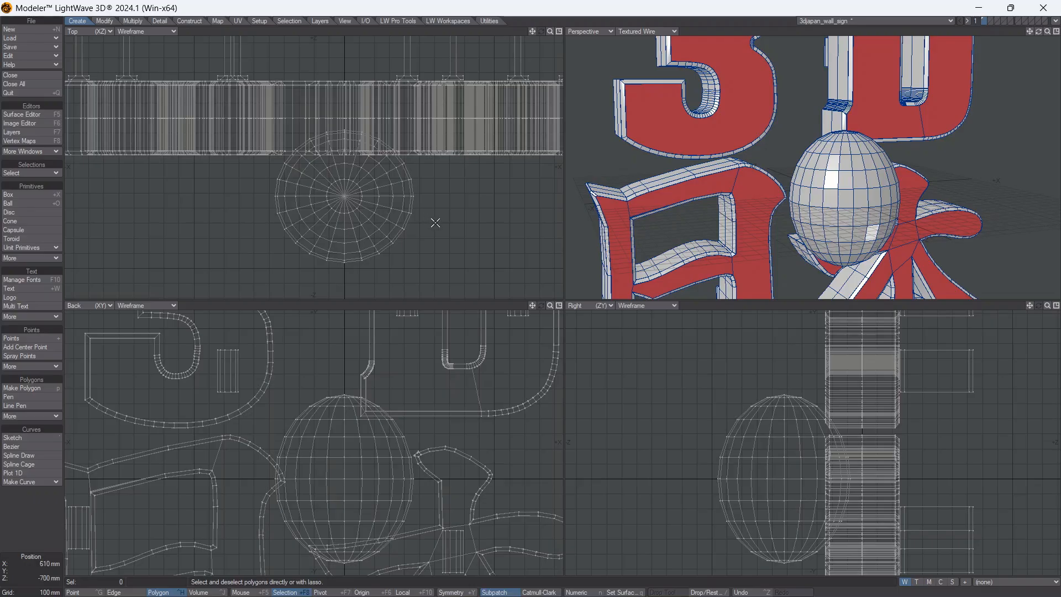
mouse_move(446, 220)
right_down()
mouse_move(410, 246)
mouse_move(414, 208)
mouse_move(452, 220)
right_up()
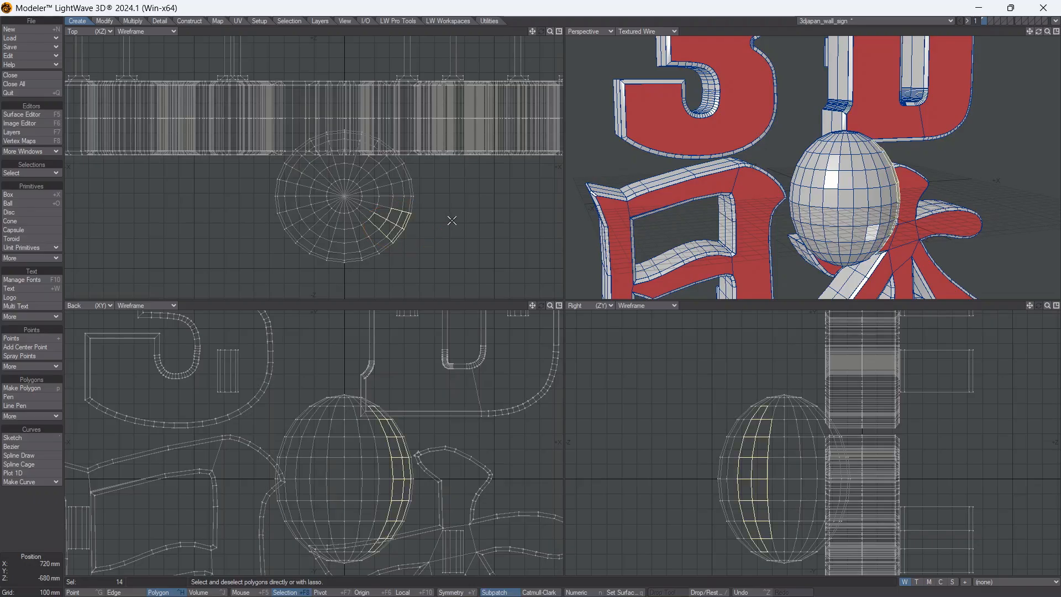
- Lasso-select points on the ball's front-right side, compare the polygon and point selections, and clear the point selection
key(space)
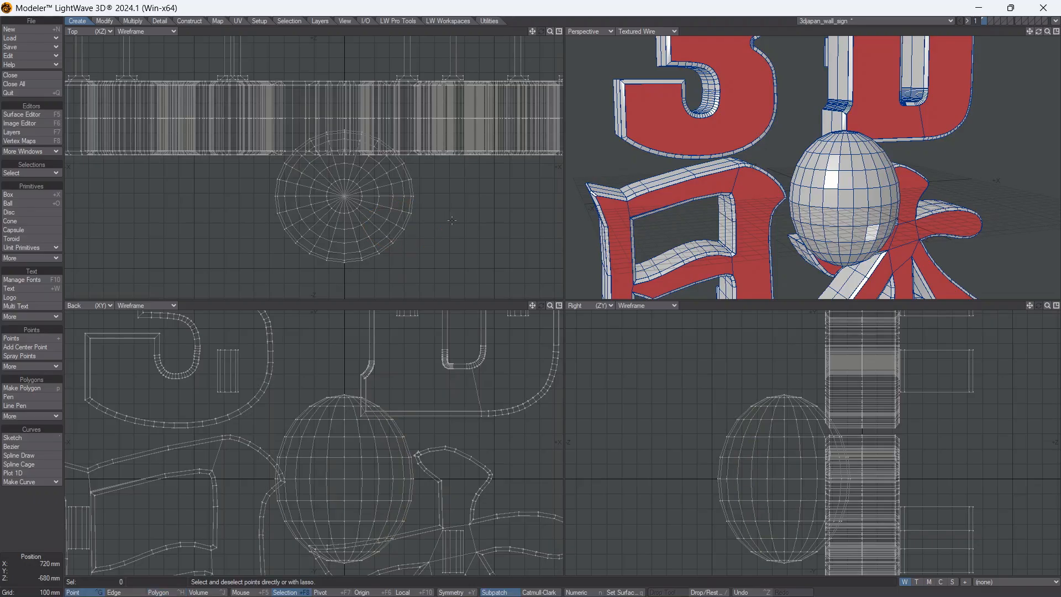
mouse_move(452, 220)
right_down()
mouse_move(409, 250)
mouse_move(434, 200)
mouse_move(449, 217)
right_up()
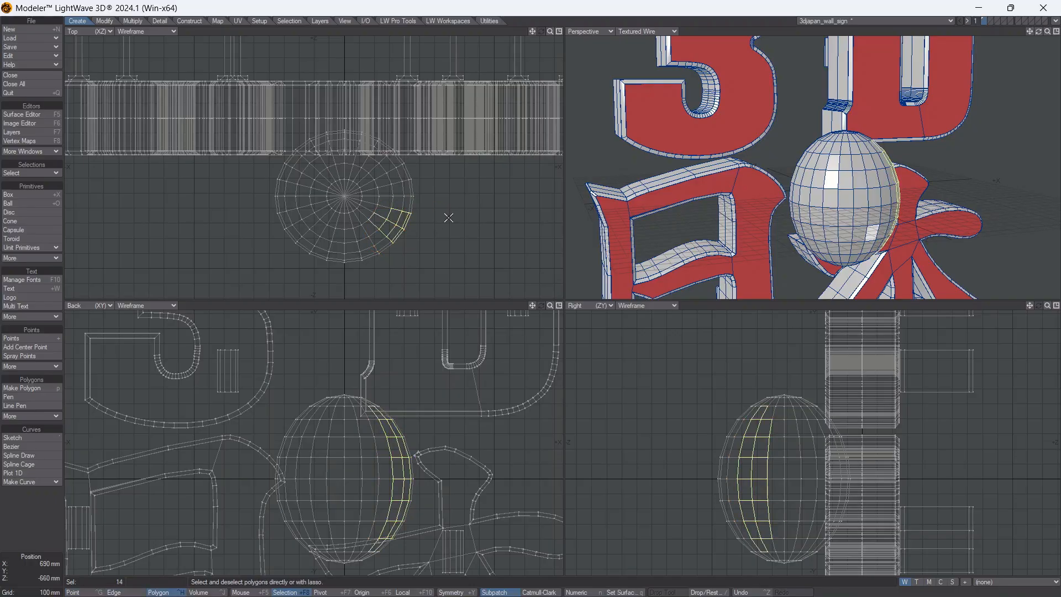
key(ctrl+h)
key(ctrl+g)
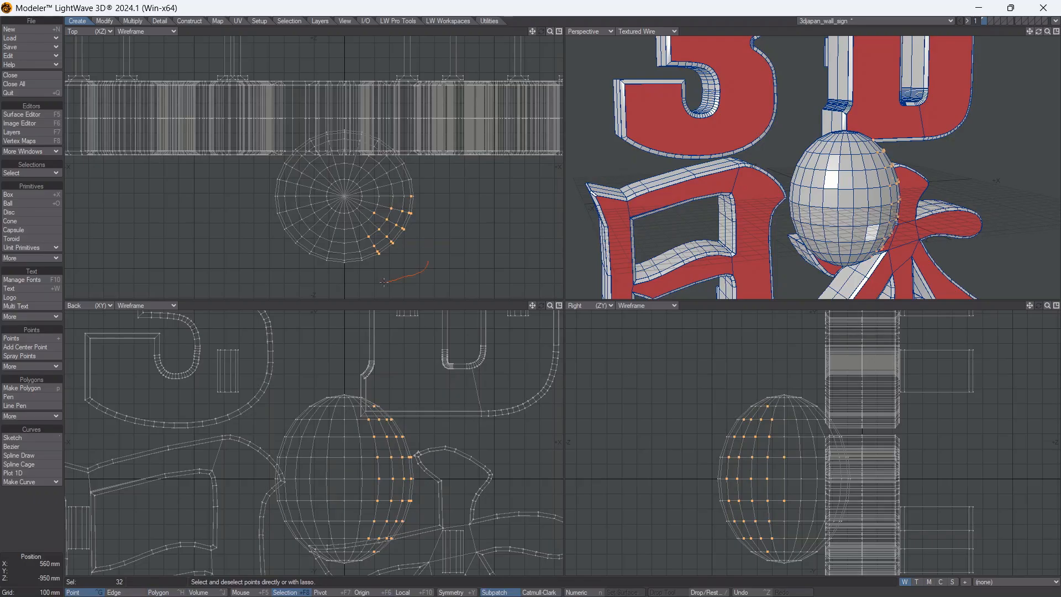
mouse_move(384, 283)
right_down()
mouse_move(399, 174)
mouse_move(458, 186)
right_up()
- Display the Numeric window and the Point Statistics window, and widen the statistics window
key(n)
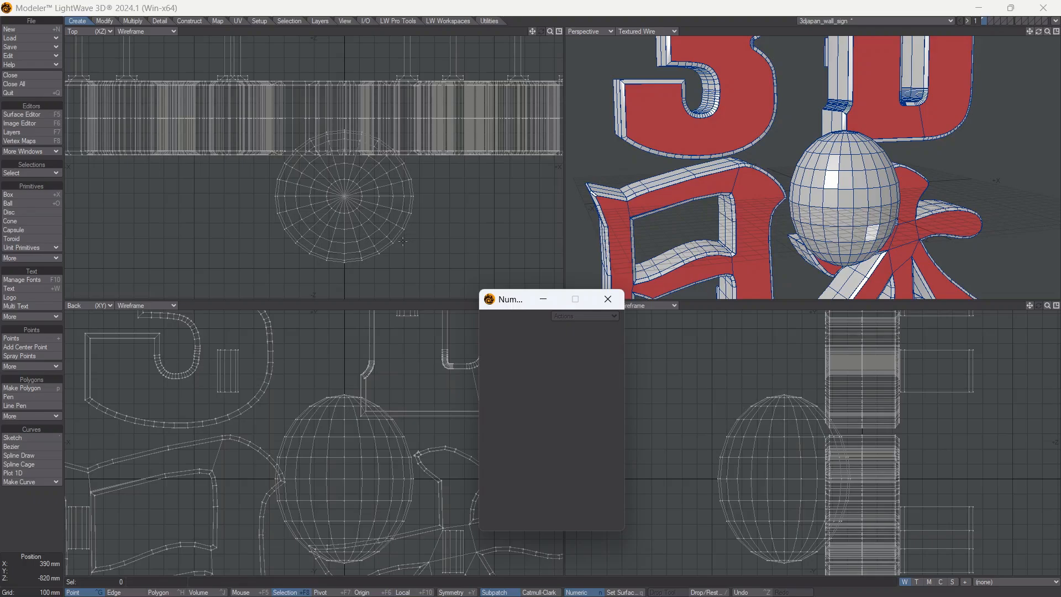
key(w)
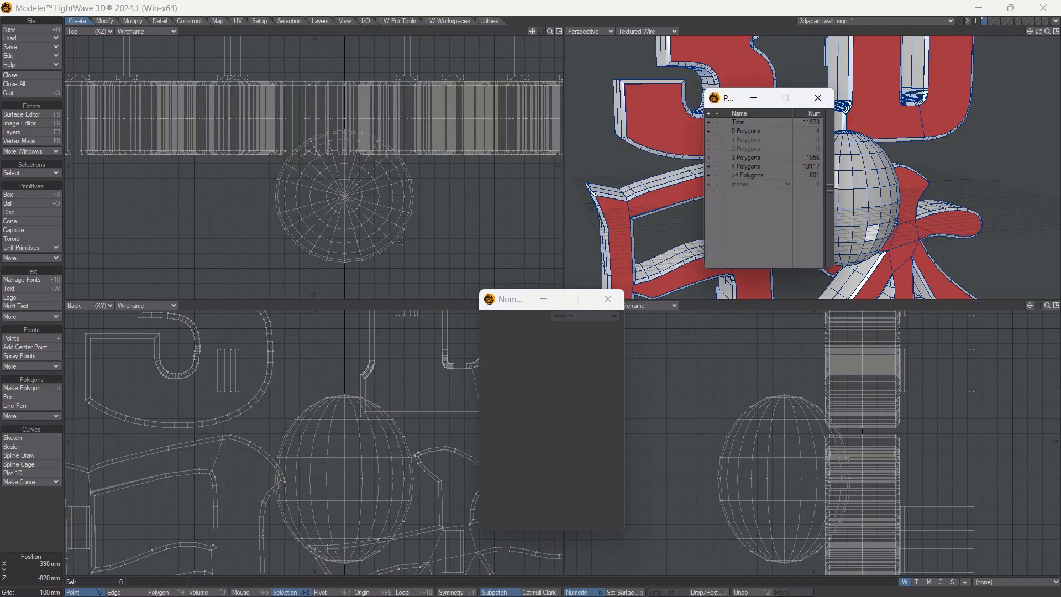
drag(705, 158, 669, 159)
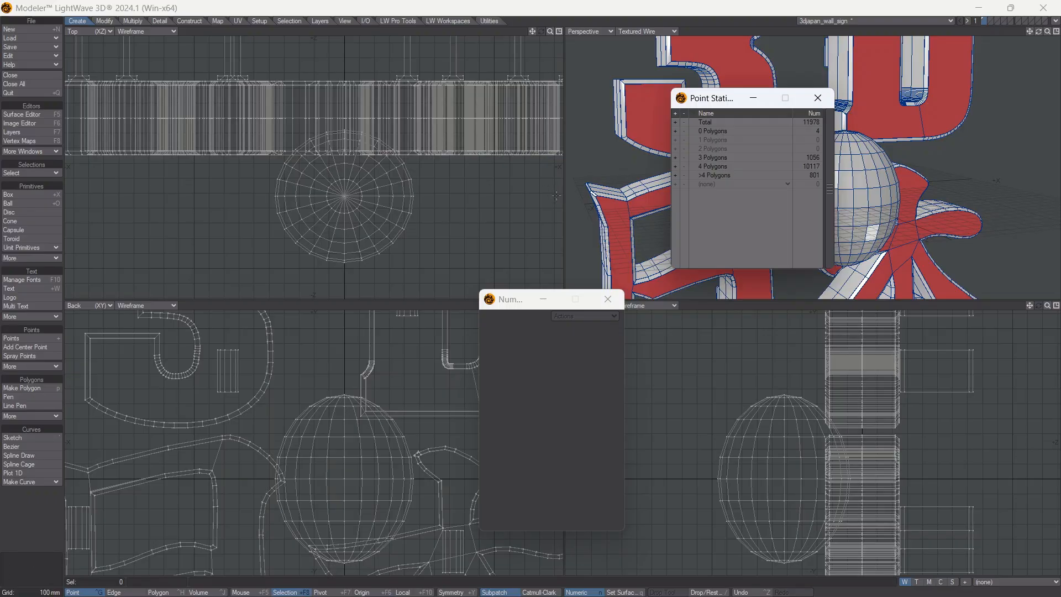
click(482, 196)
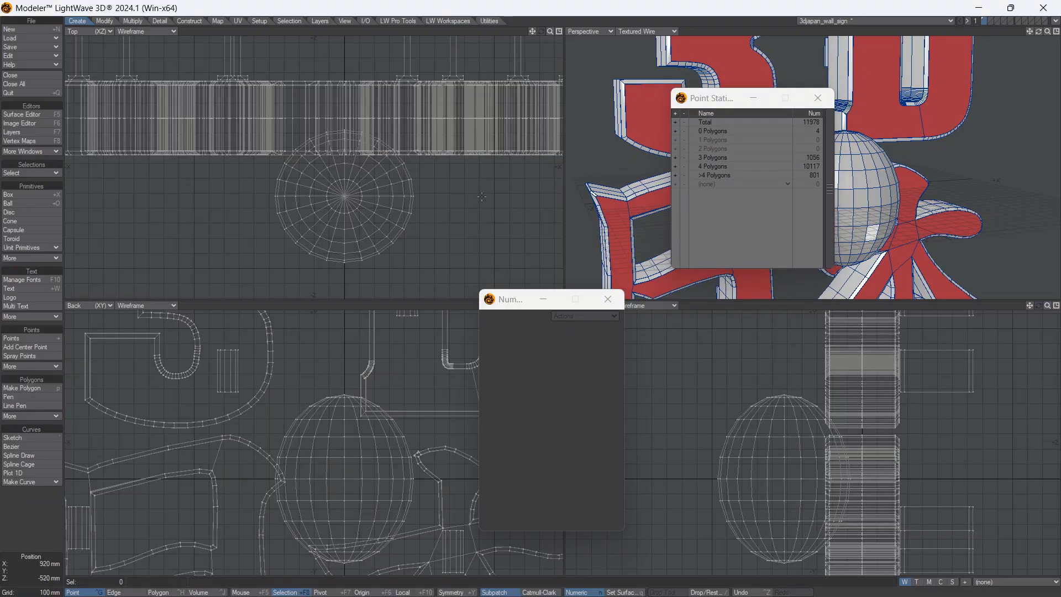
- Switch to polygon statistics, select all polygons with 4 vertices, and deselect them
key(ctrl+h)
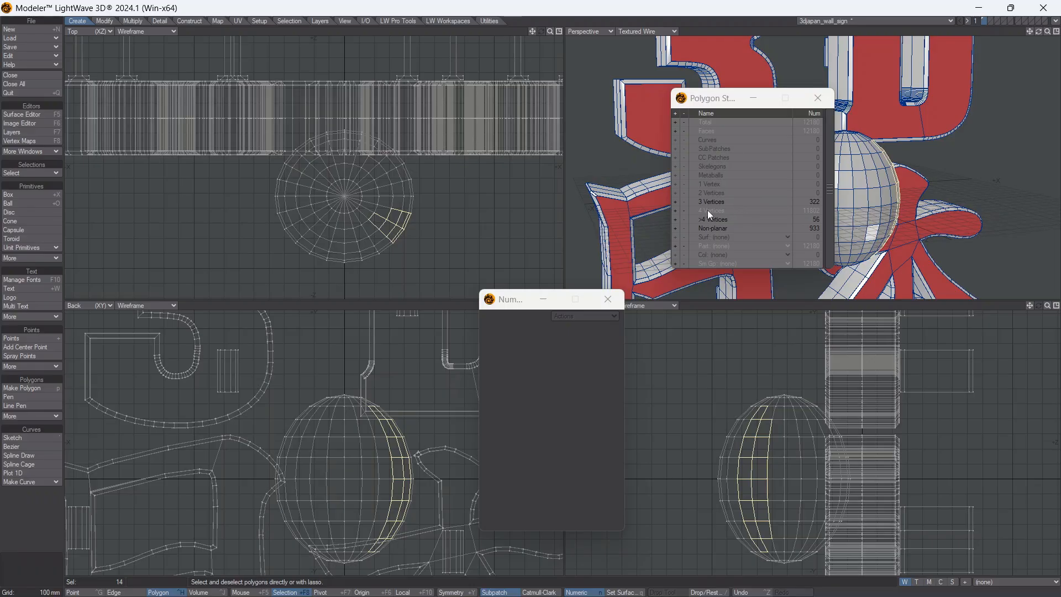
click(675, 211)
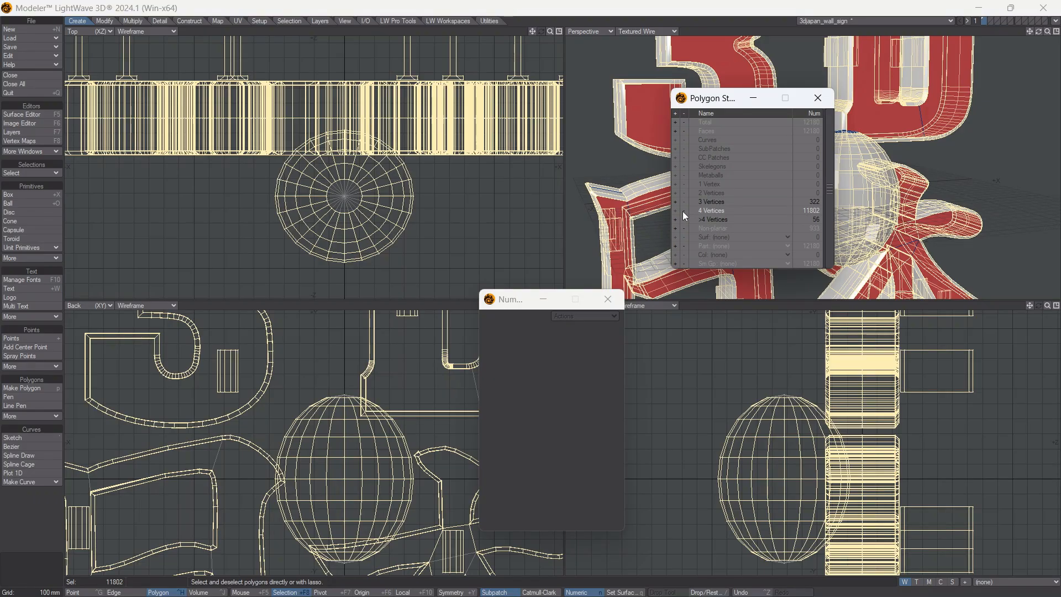
click(684, 210)
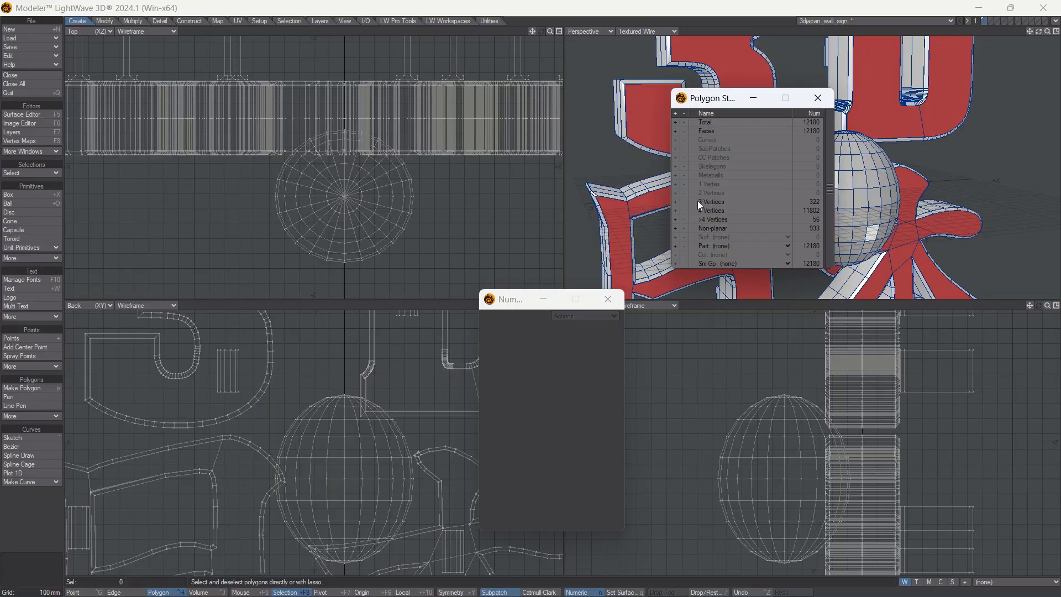
- Select all polygons with 3 vertices through the statistics, fit the views to them, and clear the selection
click(675, 201)
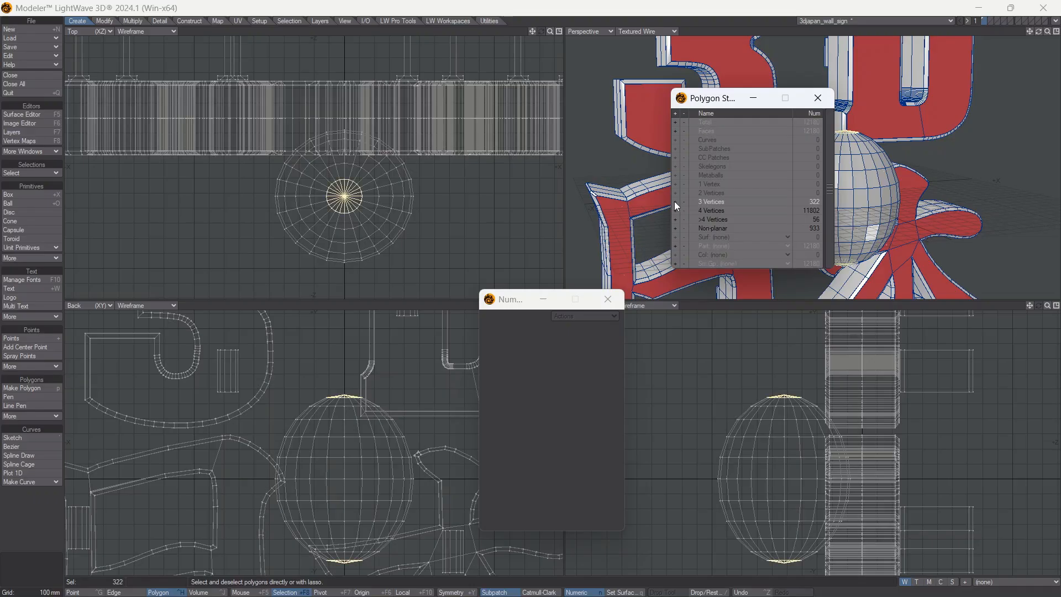
key(shift+a)
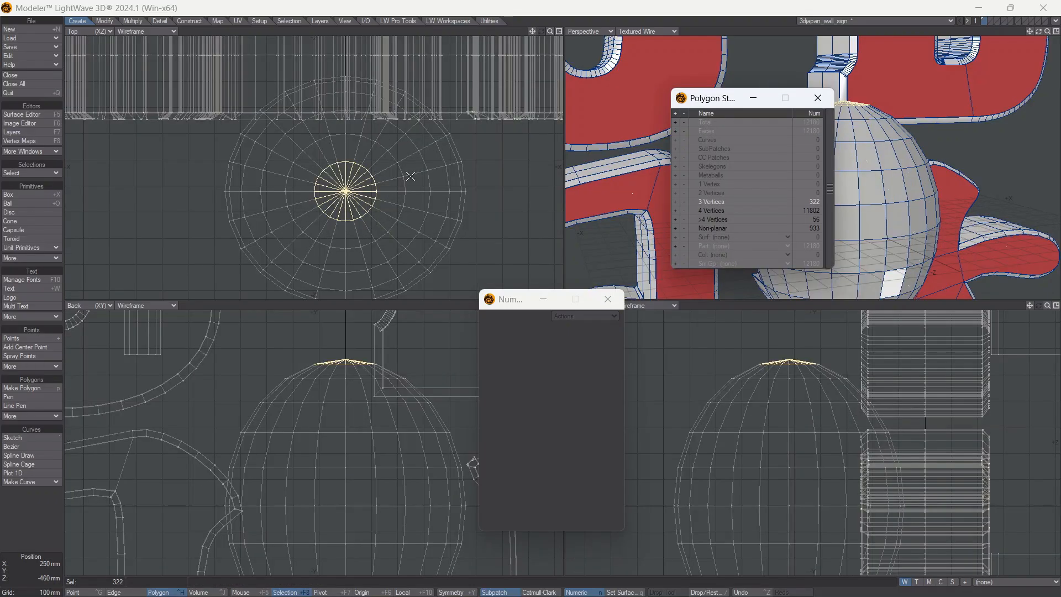
click(514, 172)
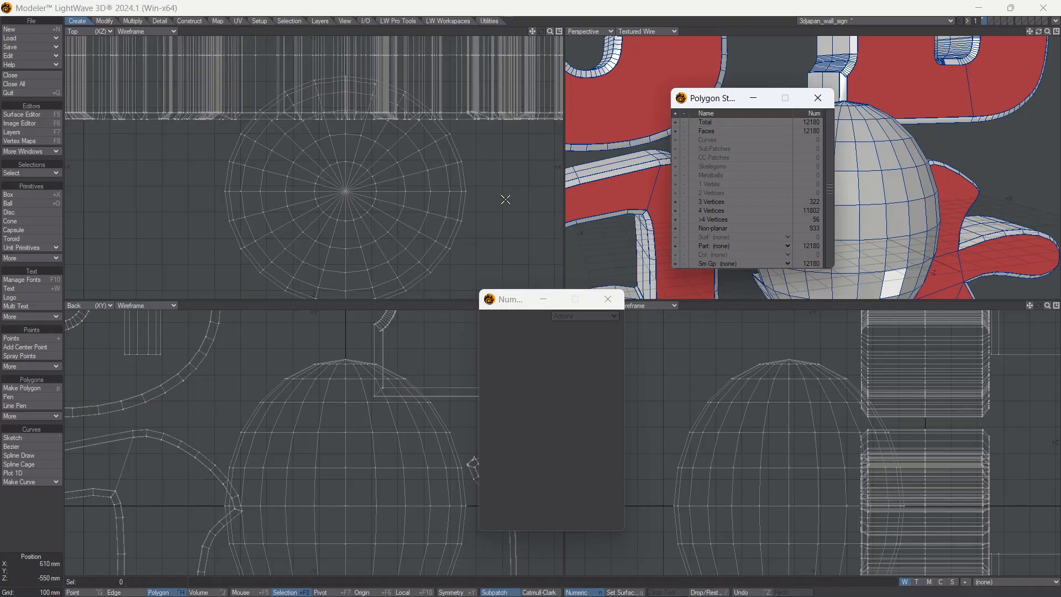
- Display the Layers window below the polygon statistics, and fit the views to a few polygons selected on the ball's front-right side
key(F7)
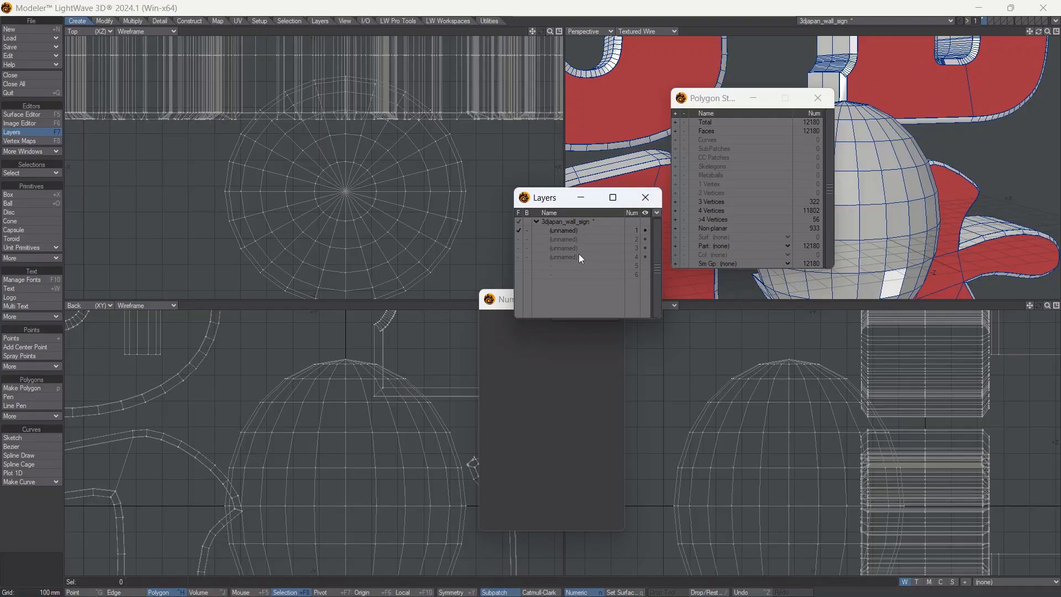
drag(553, 197, 407, 295)
mouse_move(482, 208)
mouse_down()
mouse_move(503, 213)
mouse_move(463, 213)
mouse_move(486, 218)
mouse_up()
key(a)
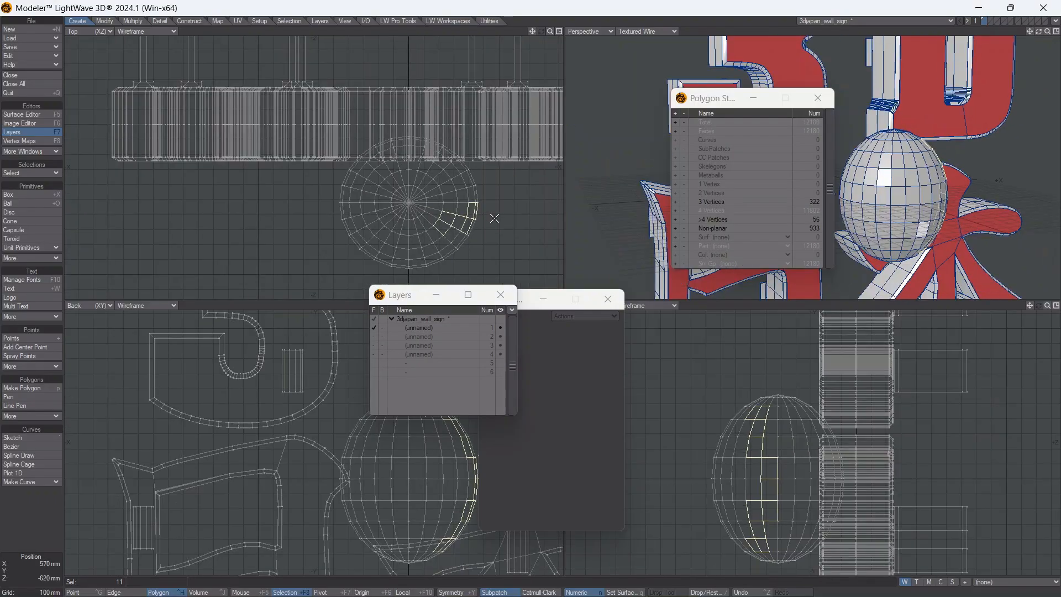
scroll(200, 394, down, 3)
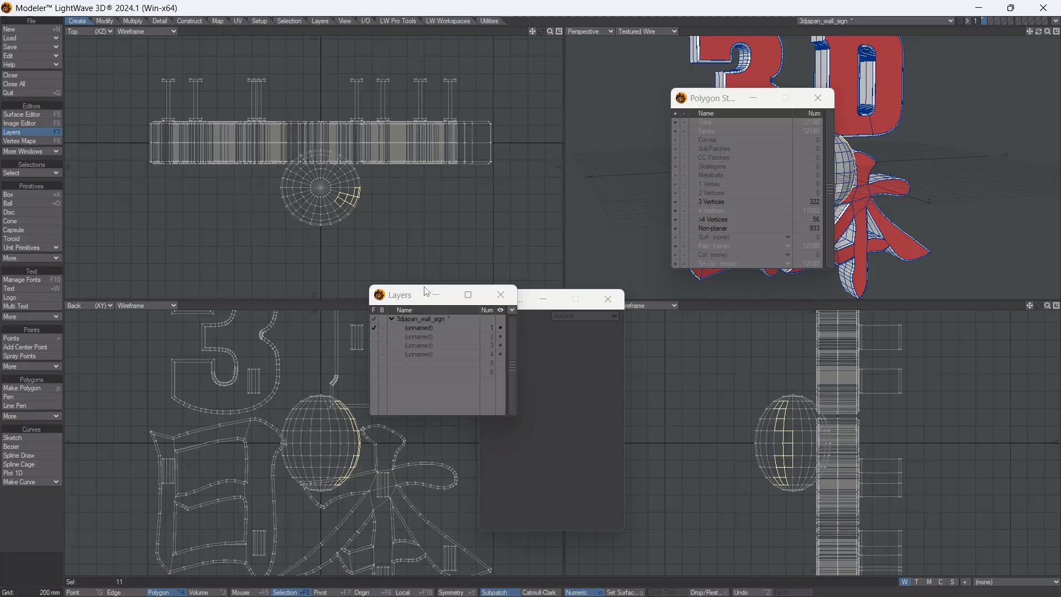
- Clear the polygon selection, lasso-select the front half of the ball, and cut it from layer 1
click(383, 210)
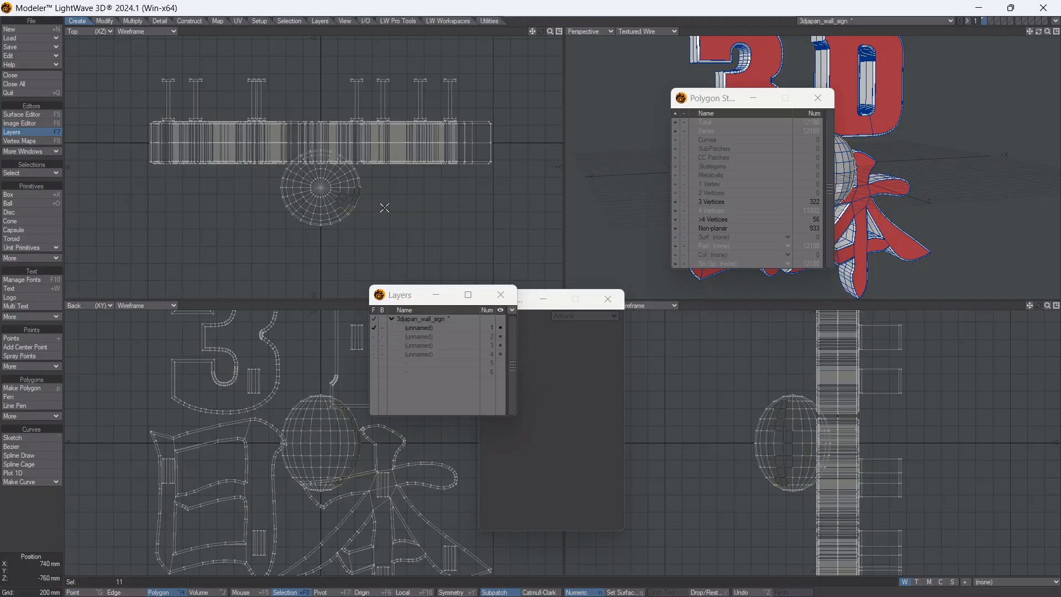
mouse_move(384, 188)
right_down()
mouse_move(357, 239)
mouse_move(272, 233)
mouse_move(264, 184)
right_up()
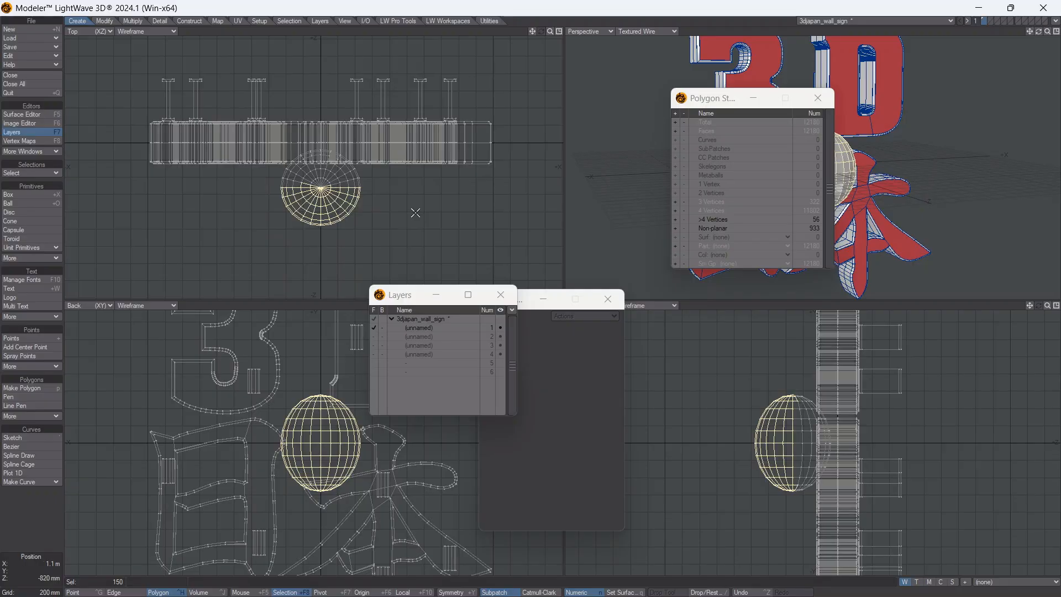
key(Delete)
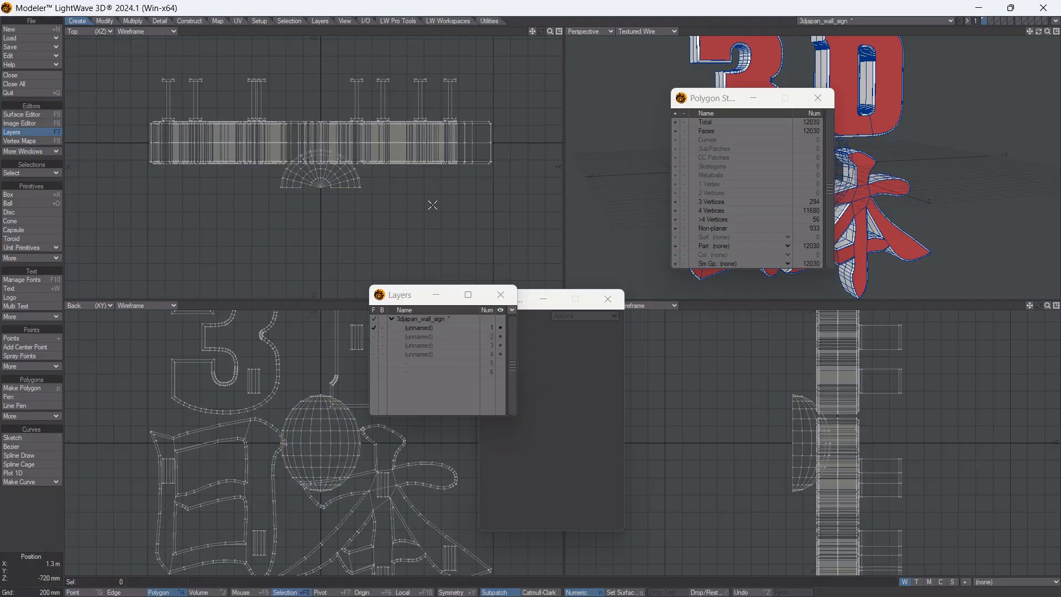
- Make layer 2 the foreground with layer 1 as background, and paste the half ball into it
click(416, 336)
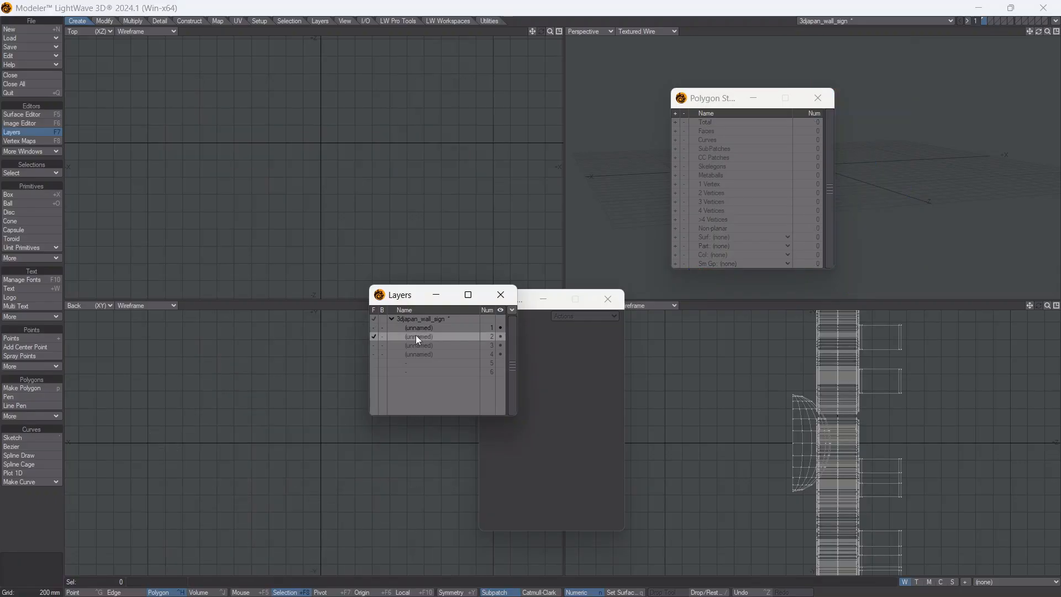
click(383, 328)
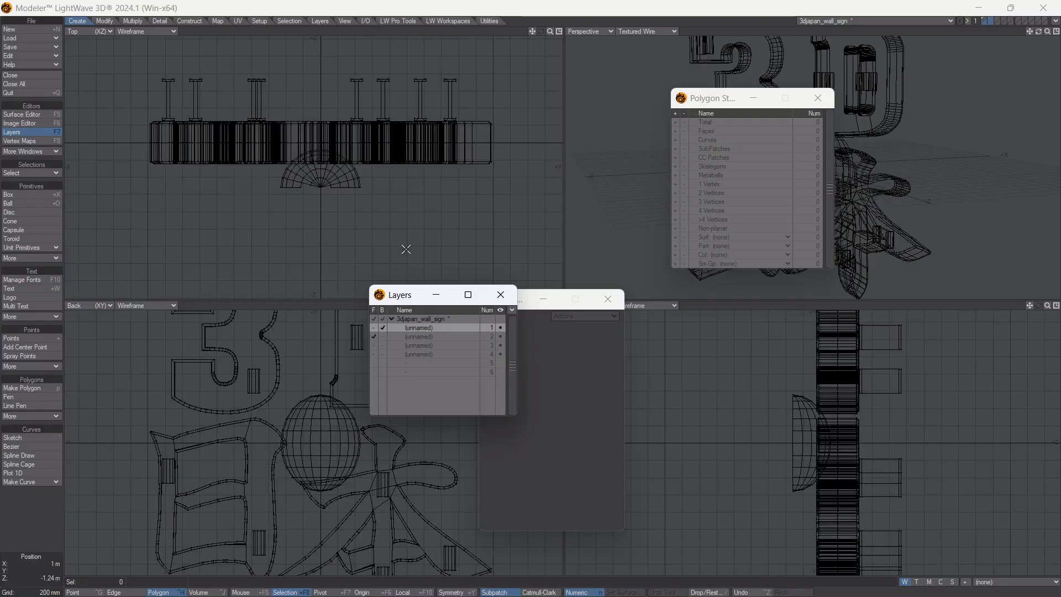
key(2)
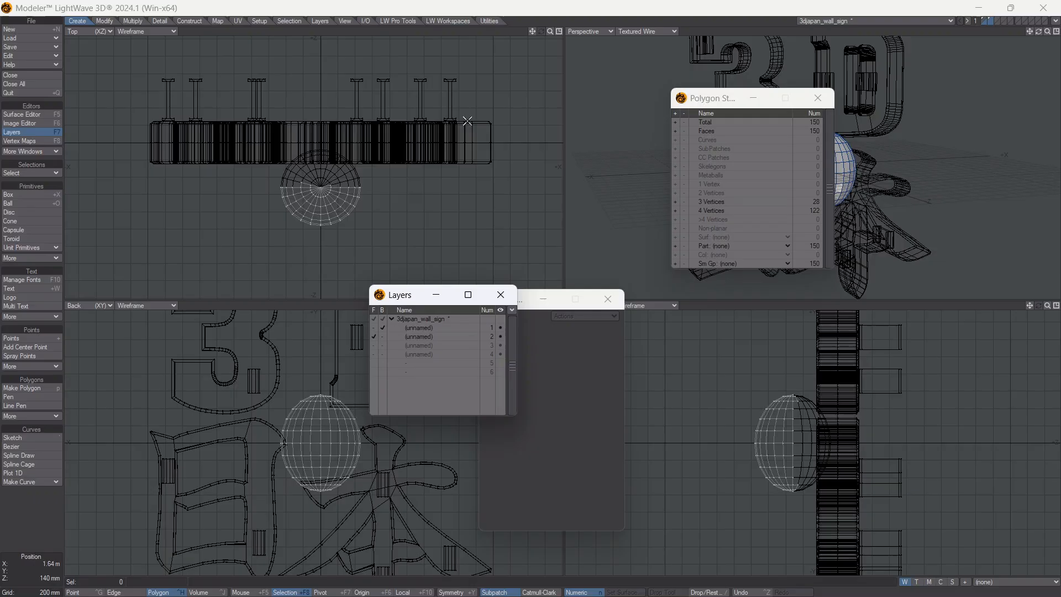
- Swap the foreground and background layers so that the sign in layer 1 is editable and the front half ball is the reference
drag(725, 106, 531, 97)
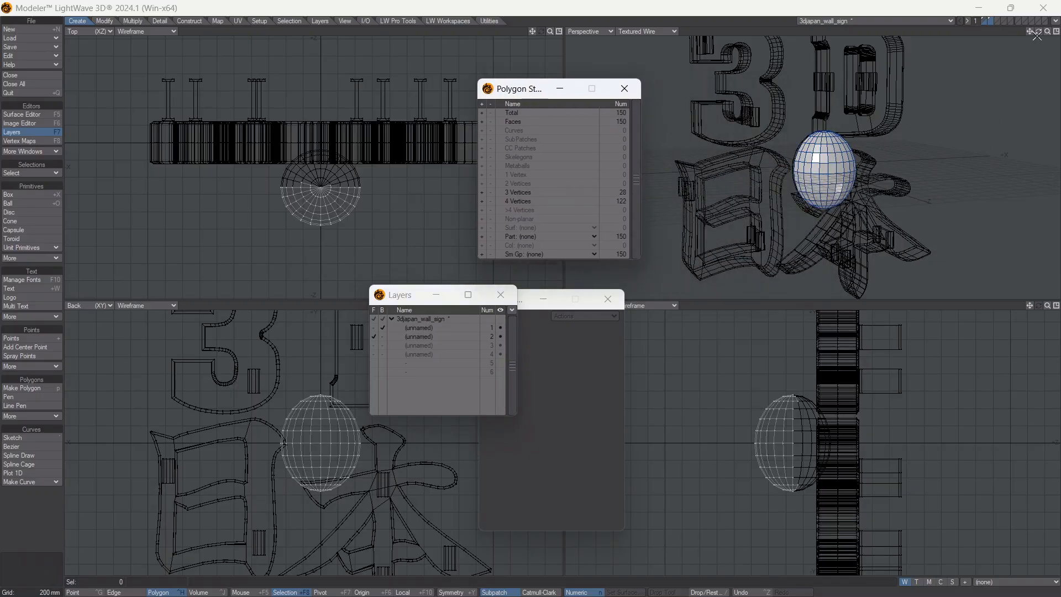
mouse_move(1038, 31)
mouse_down()
mouse_move(975, 30)
mouse_move(1040, 36)
mouse_up()
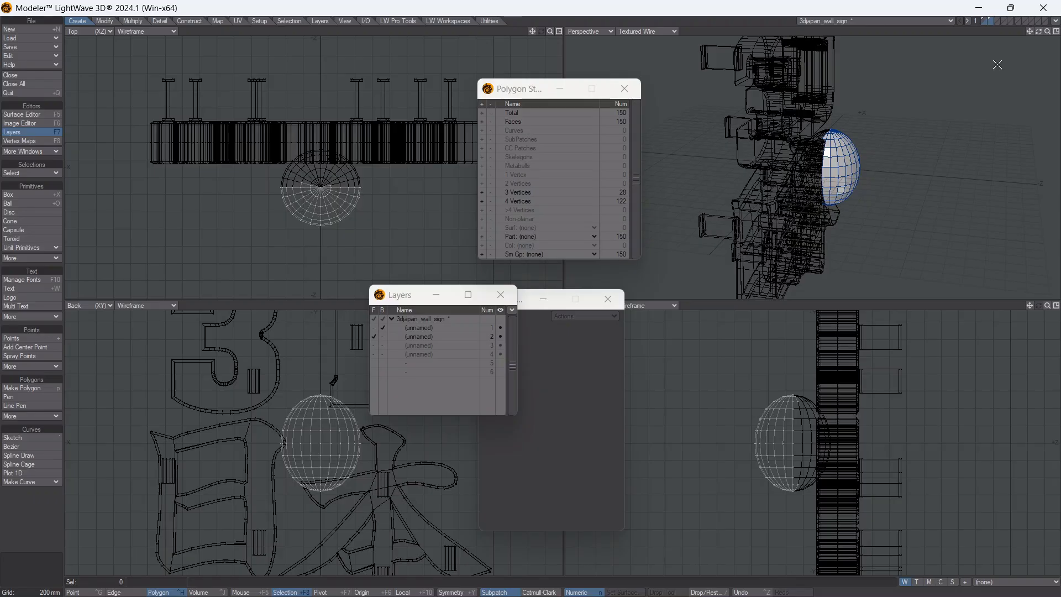
key(apostrophe)
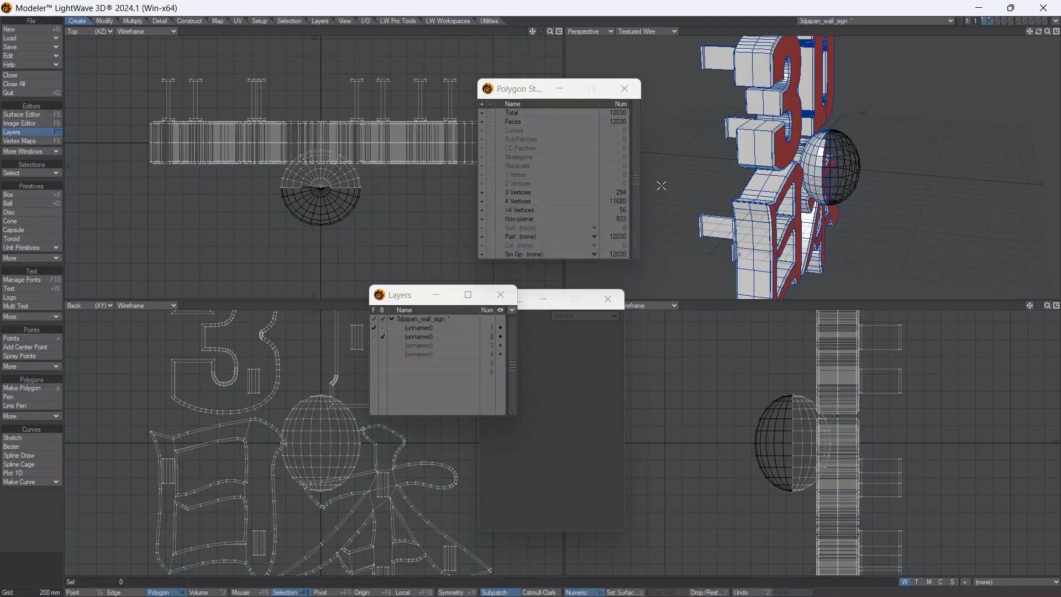
- Restore the maximized Modeler window to a floating window, narrow it, and position it to leave free space beside it
drag(511, 94, 635, 97)
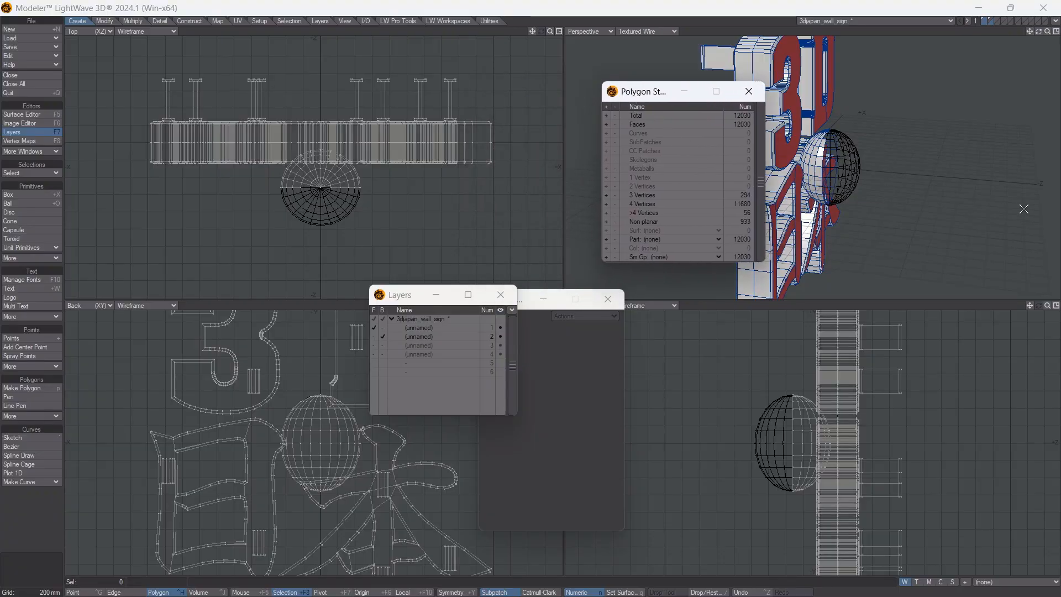
double_click(872, 8)
drag(715, 12, 696, 12)
drag(1037, 141, 938, 135)
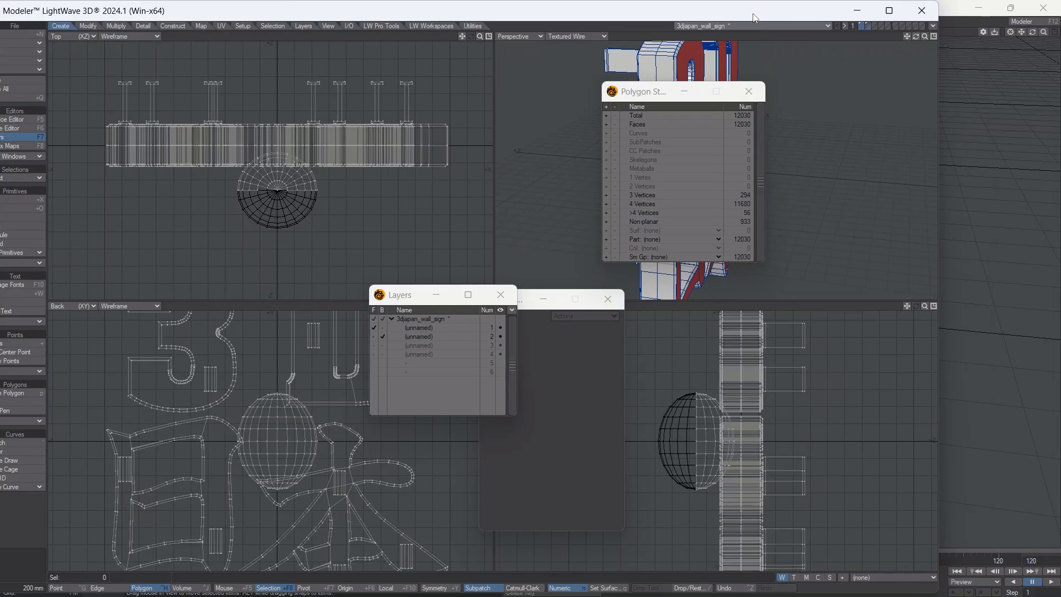
mouse_move(753, 15)
mouse_down()
mouse_move(781, 15)
mouse_move(771, 16)
mouse_up()
- Place the Polygon Statistics and Layers windows one above the other beside the Modeler window, and narrow both
drag(648, 95, 945, 15)
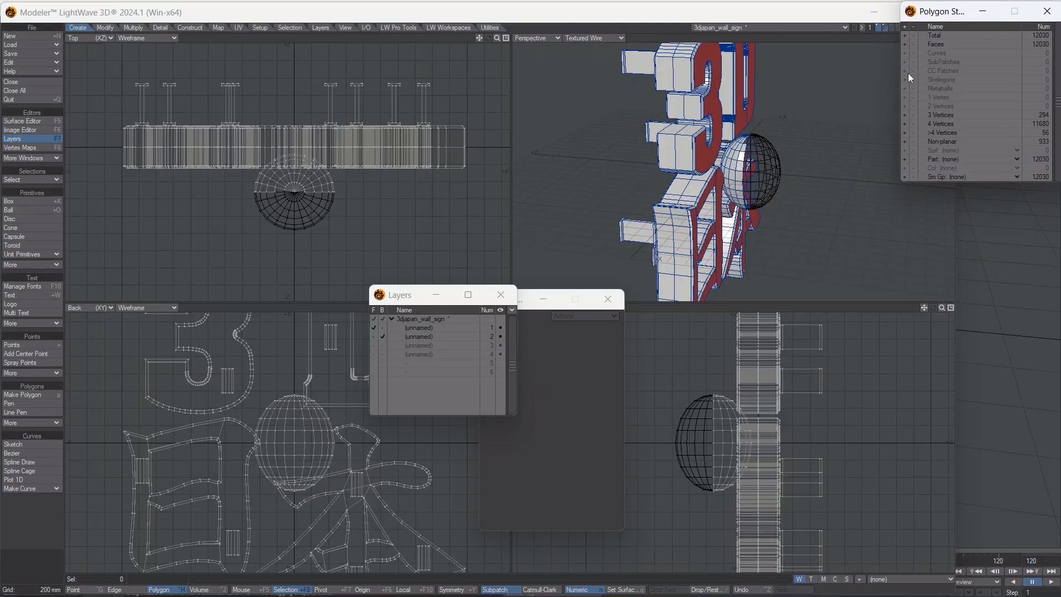
drag(901, 97, 930, 105)
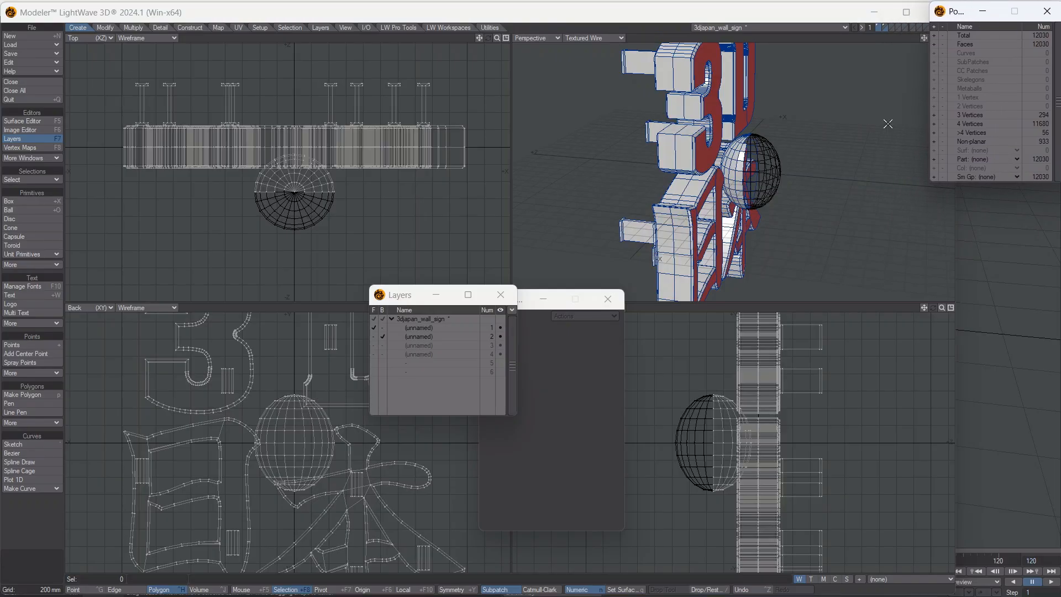
drag(410, 303, 955, 207)
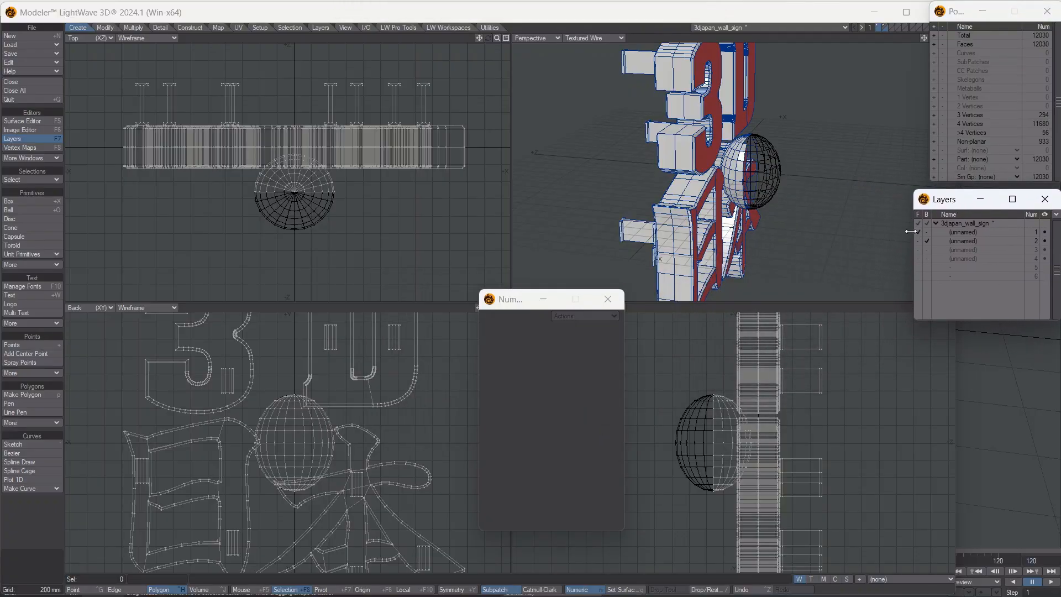
drag(912, 257, 932, 261)
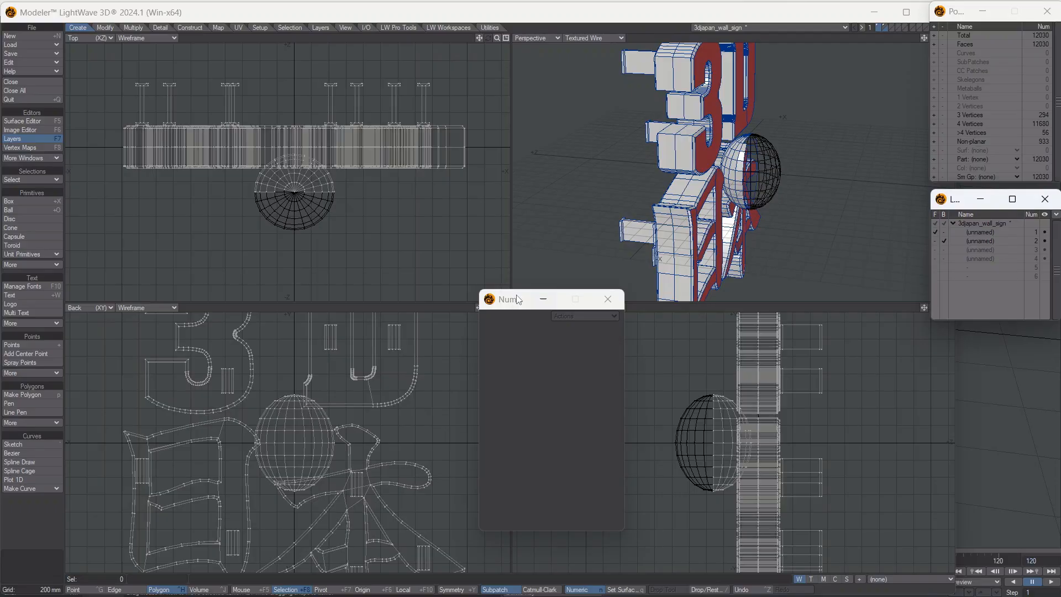
- Narrow the Numeric and Modeler windows, place Numeric directly below Layers, and stretch it down to the screen's lower edge
drag(517, 301, 946, 337)
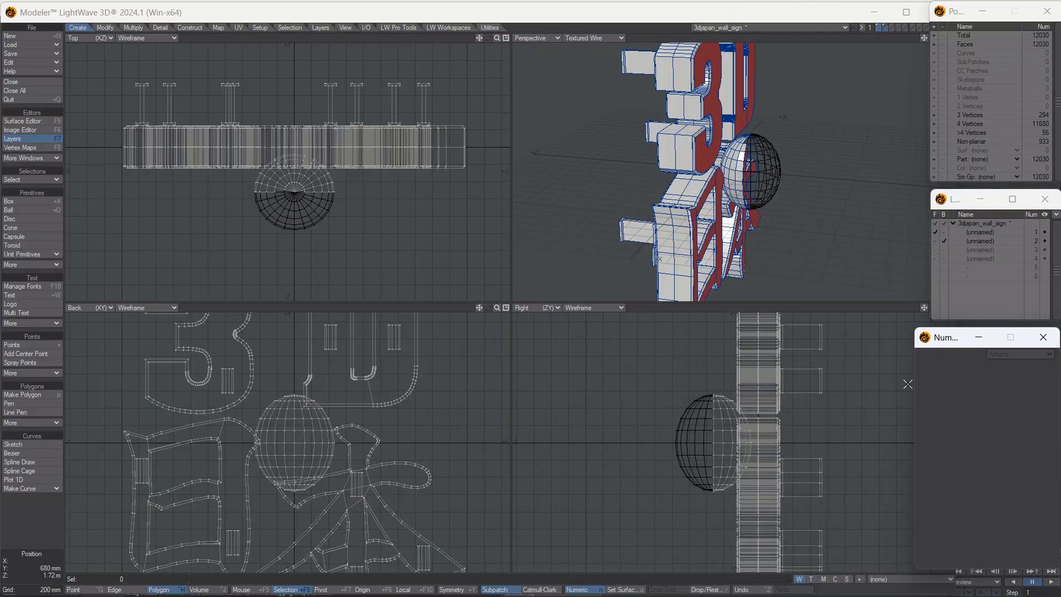
drag(914, 389, 925, 390)
drag(958, 344, 973, 398)
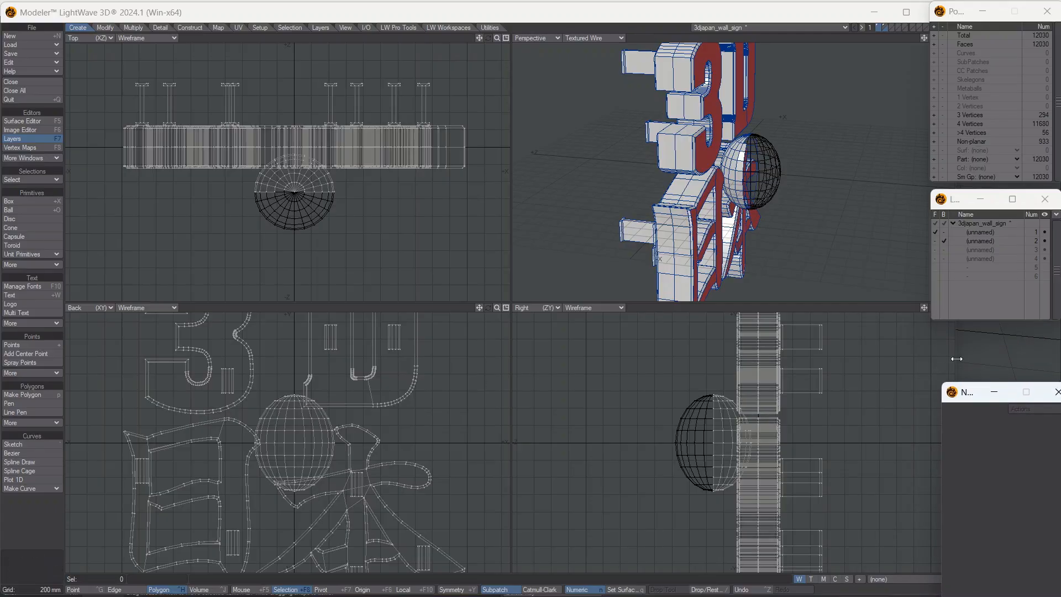
drag(957, 361, 932, 354)
drag(974, 401, 957, 348)
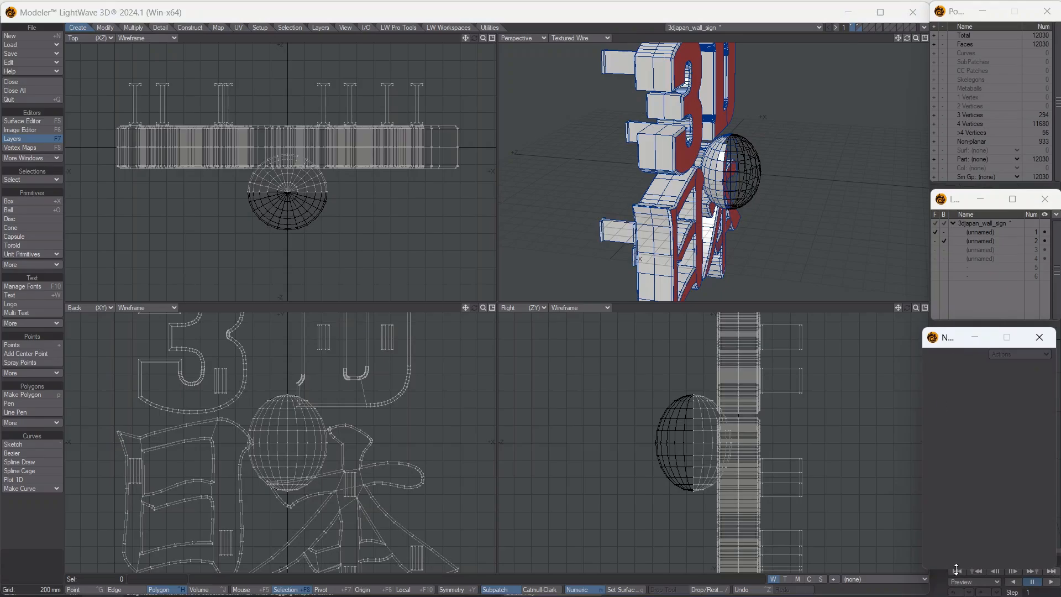
drag(956, 570, 955, 593)
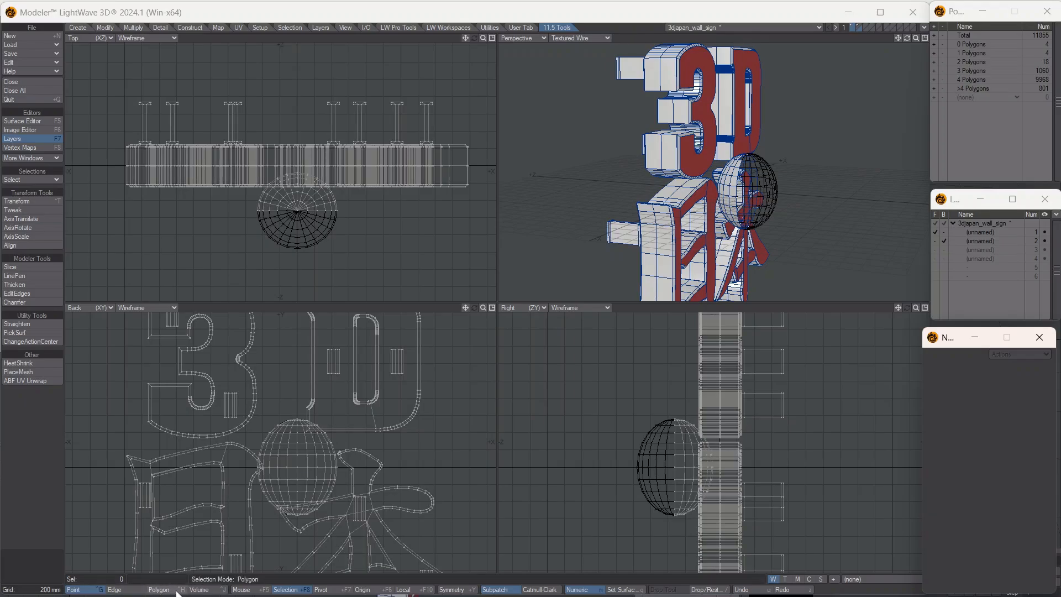
- In Volume selection mode, outline lasso volumes in the Back view, and replace them with a box volume around the ball's right side
click(211, 590)
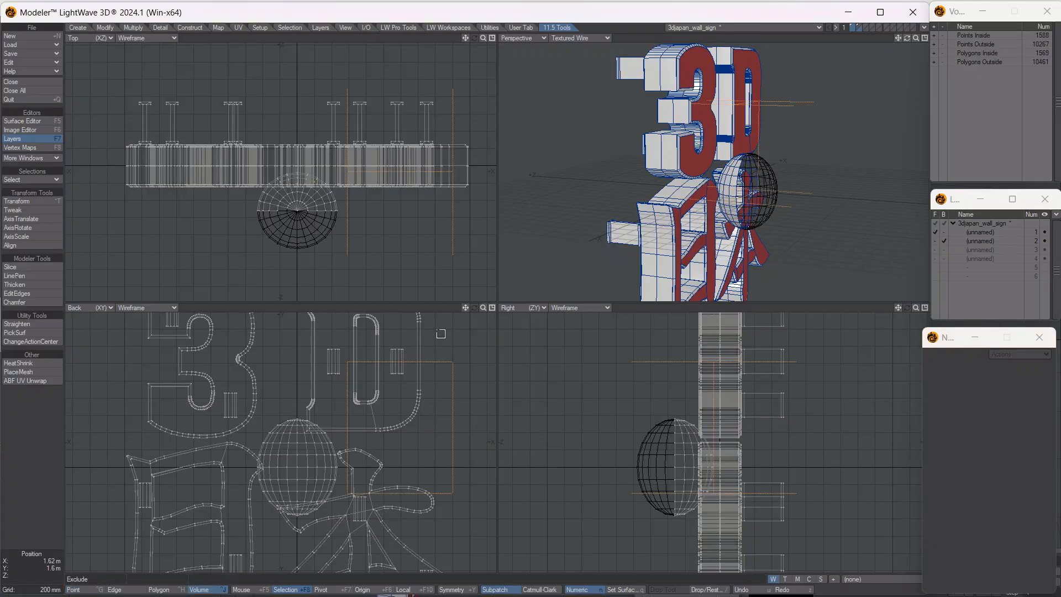
mouse_move(432, 328)
right_down()
mouse_move(365, 459)
mouse_move(402, 472)
right_up()
mouse_move(460, 346)
right_down()
mouse_move(412, 500)
mouse_move(429, 348)
mouse_move(475, 343)
right_up()
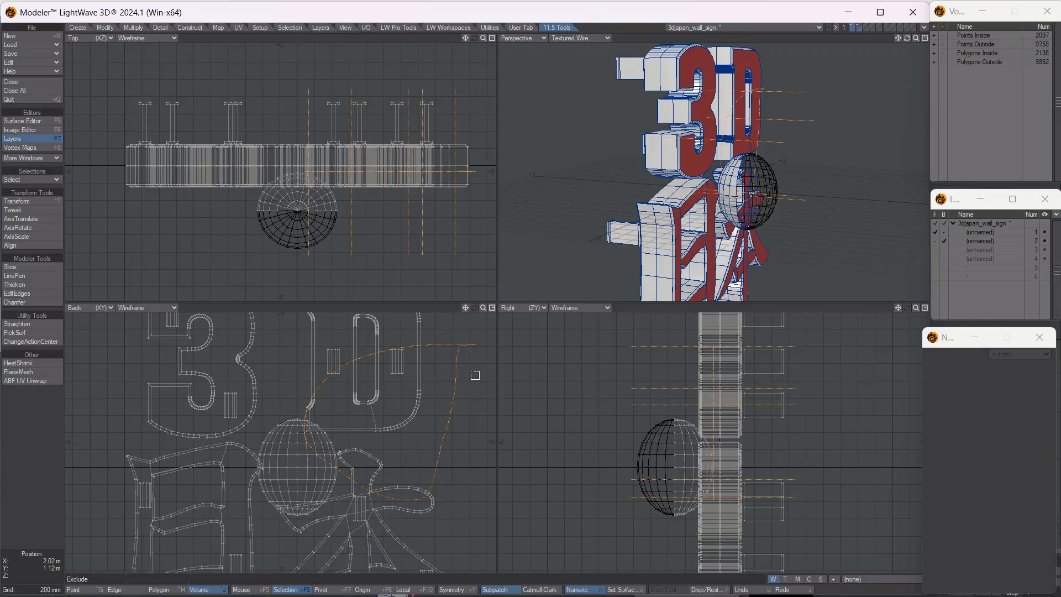
mouse_move(471, 370)
mouse_down()
mouse_move(364, 535)
mouse_move(318, 534)
mouse_up()
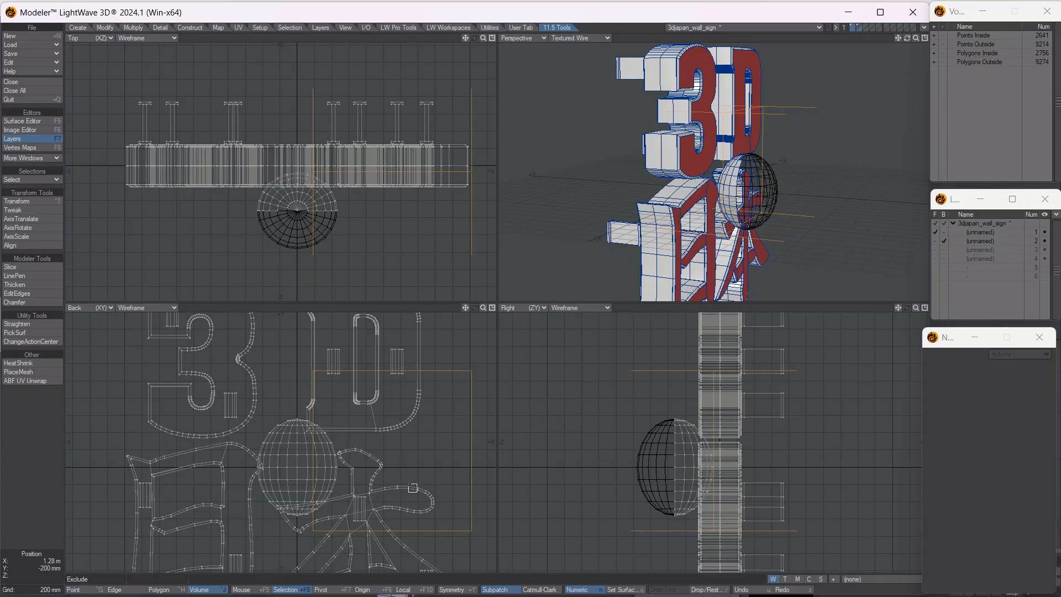
- Try to move the contents of the volume 140 mm in X and 20 mm in Y, and undo the move
key(t)
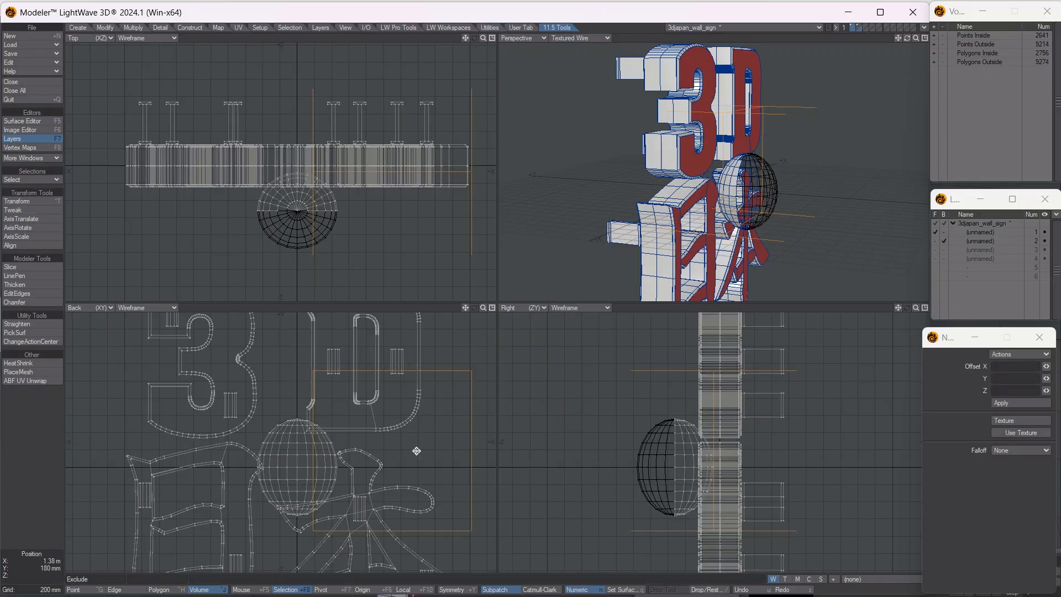
mouse_move(401, 449)
mouse_down()
mouse_move(417, 458)
mouse_move(402, 446)
mouse_move(412, 446)
mouse_up()
key(u)
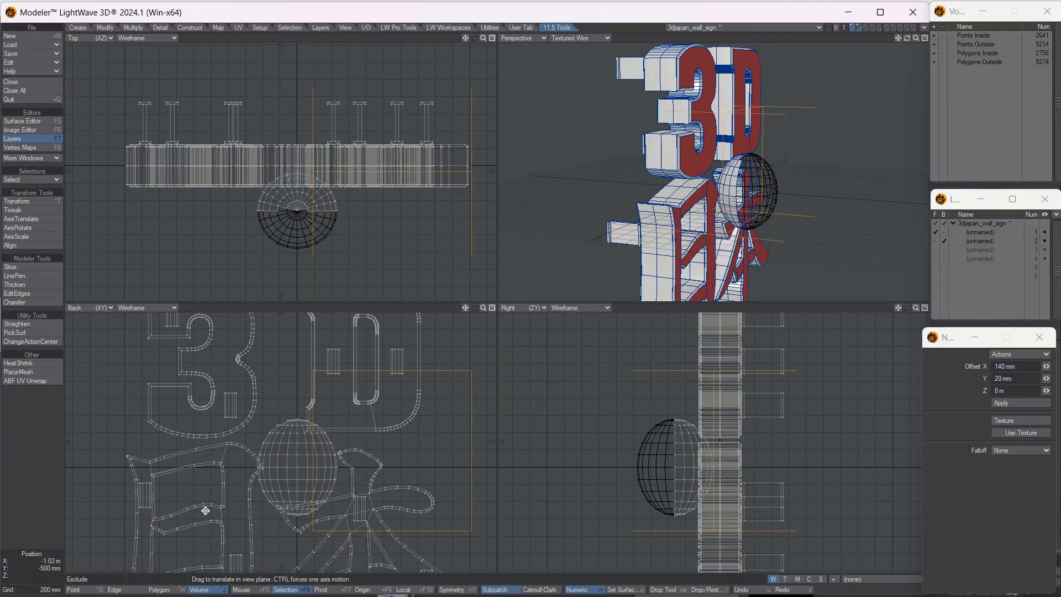
- Return to Polygons selection mode, pick two polygons on the back half of the ball, and expand the selection to all connected polygons
click(98, 591)
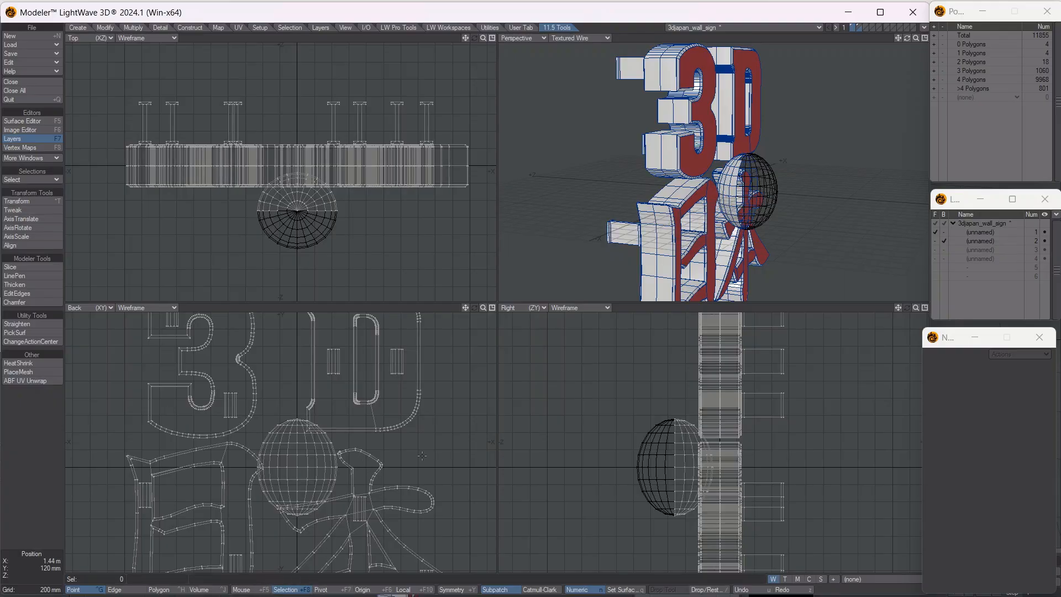
key(ctrl+h)
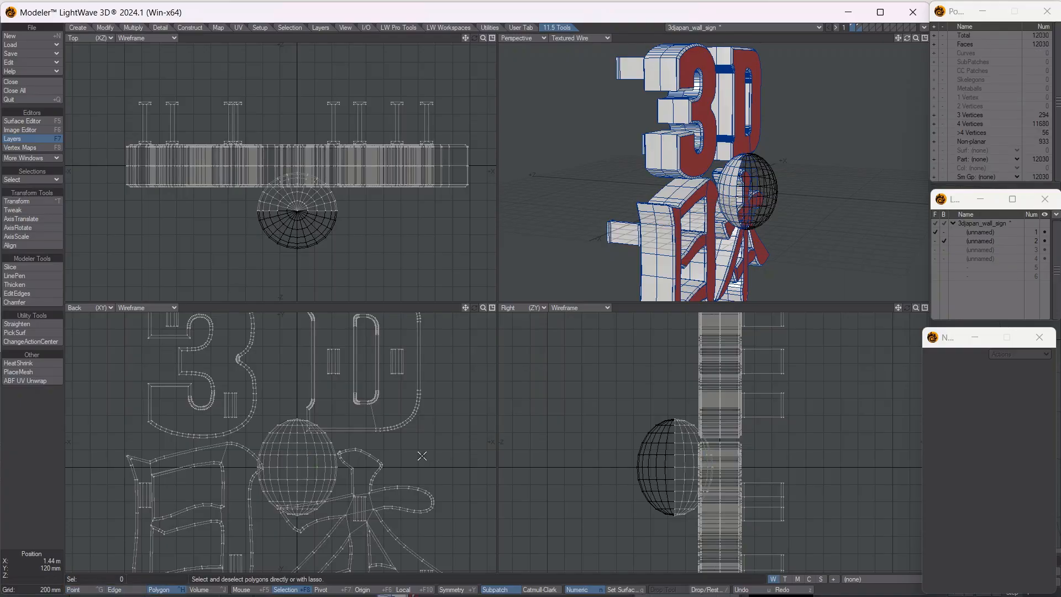
drag(318, 455, 304, 464)
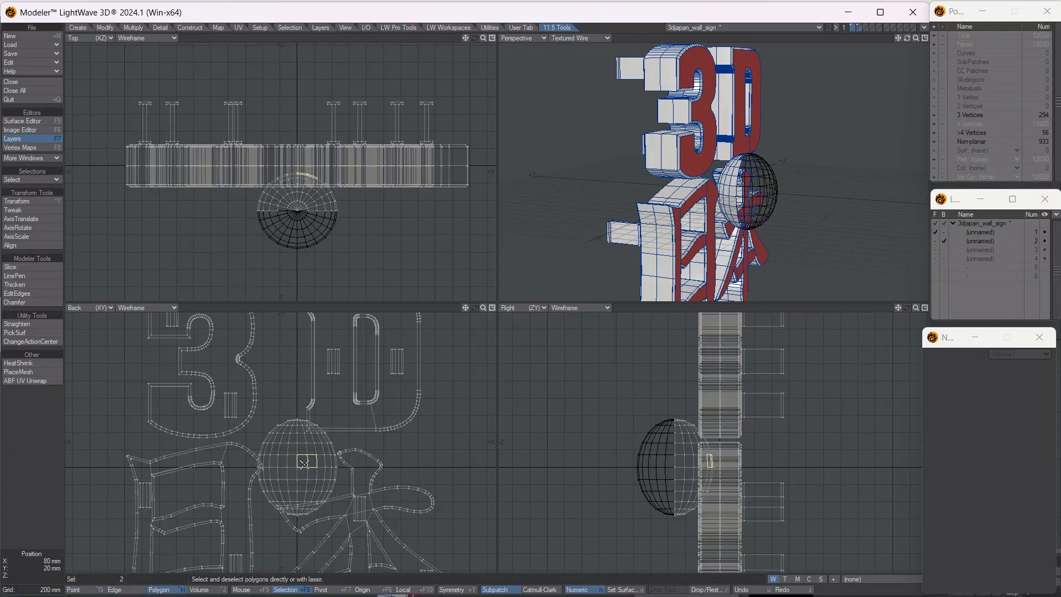
key(bracketright)
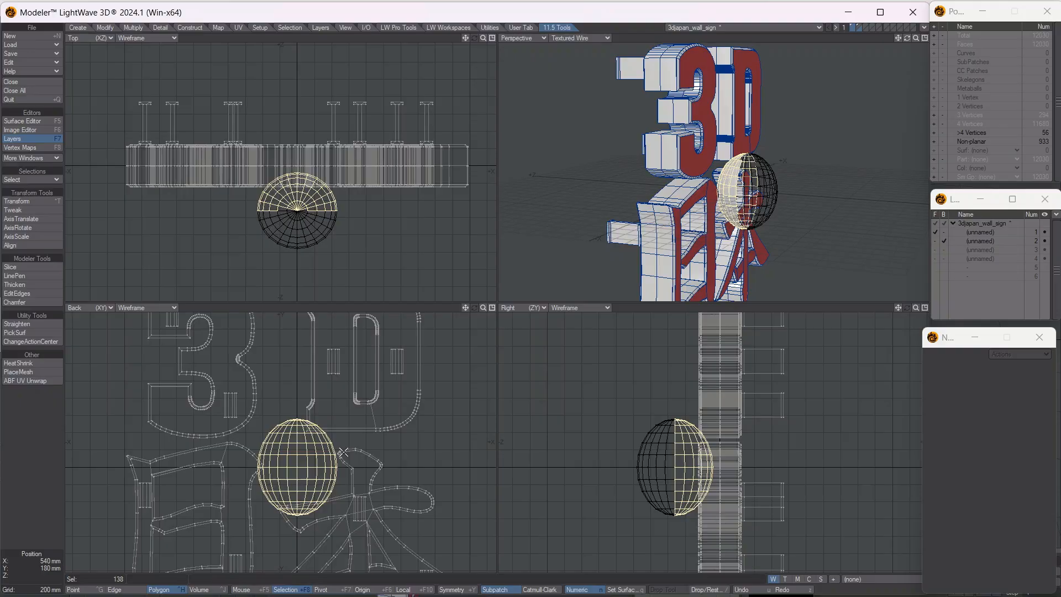
- Set the action center to Mouse and rotate the selected half ball about -11° around Z from a point just below it
click(243, 590)
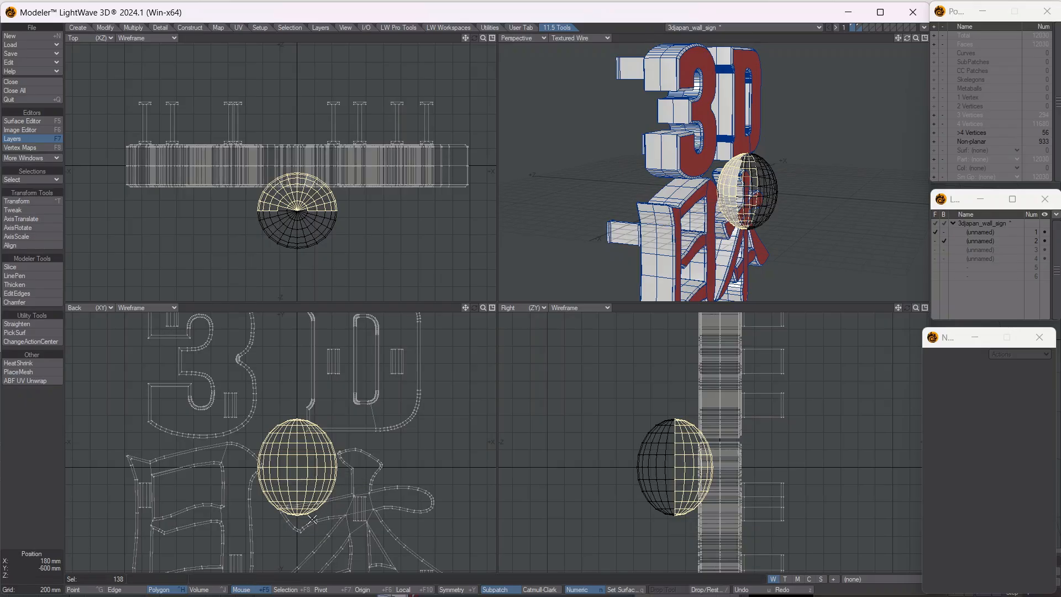
key(t)
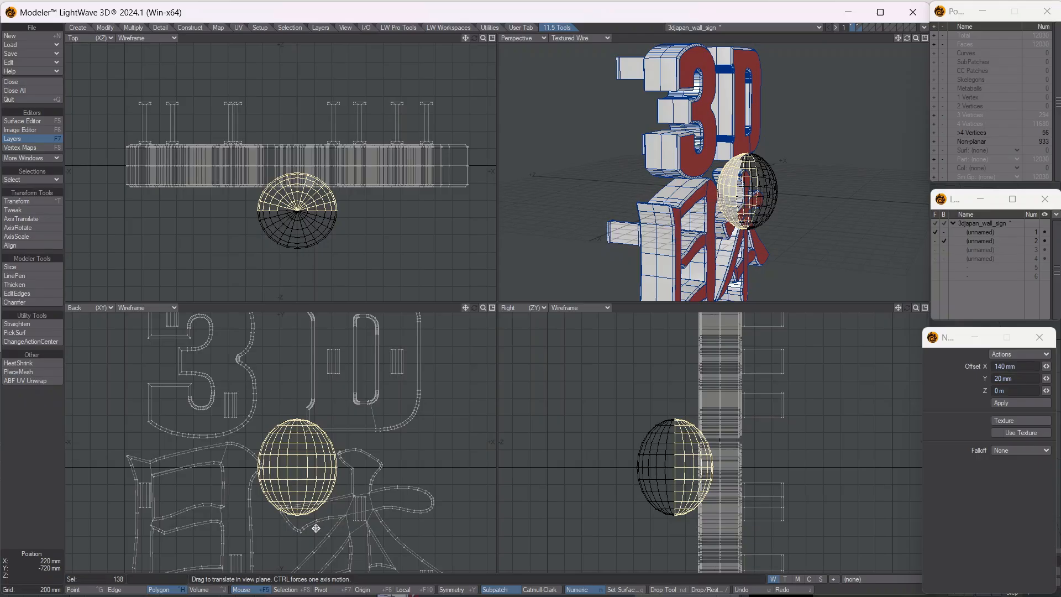
key(y)
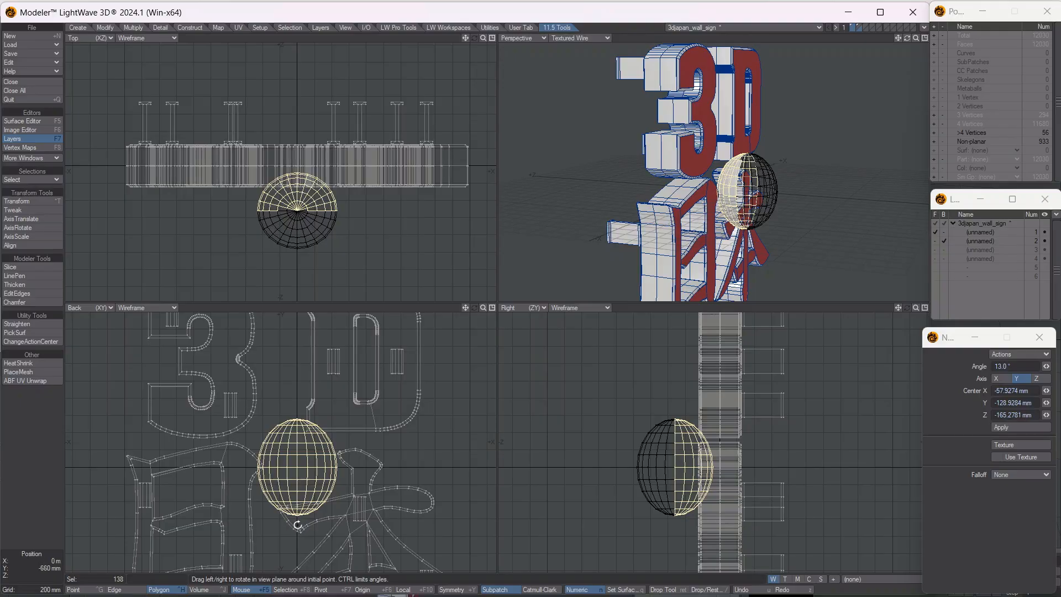
mouse_move(296, 525)
mouse_down()
mouse_move(322, 525)
mouse_move(296, 525)
mouse_up()
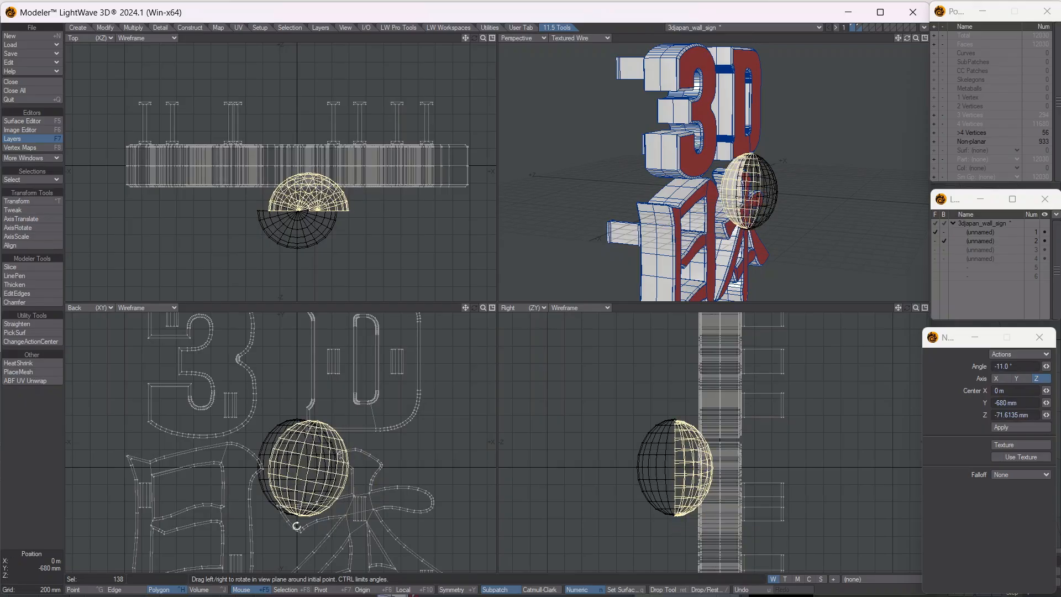
- Undo the last rotation, try rotating the half ball -2° around Z from a point far above and beside it, and undo that
key(u)
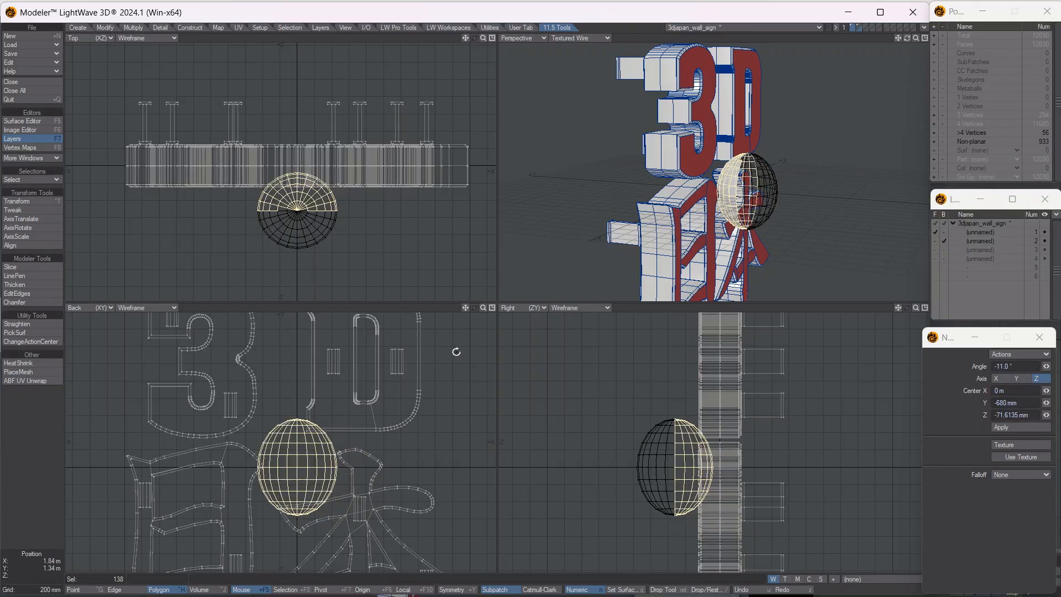
mouse_move(467, 341)
mouse_down()
mouse_move(480, 341)
mouse_move(468, 338)
mouse_up()
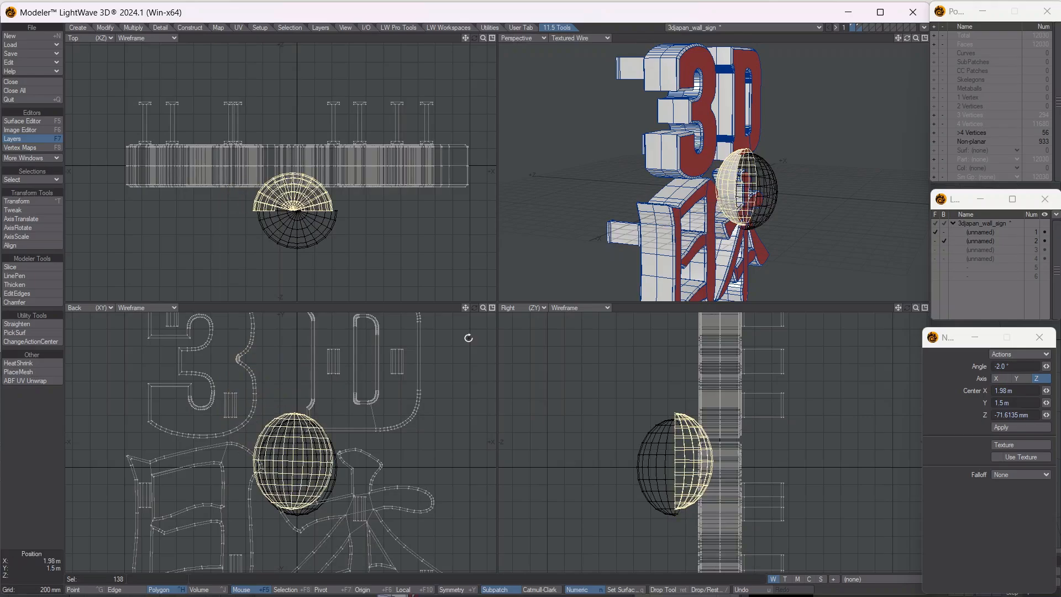
key(u)
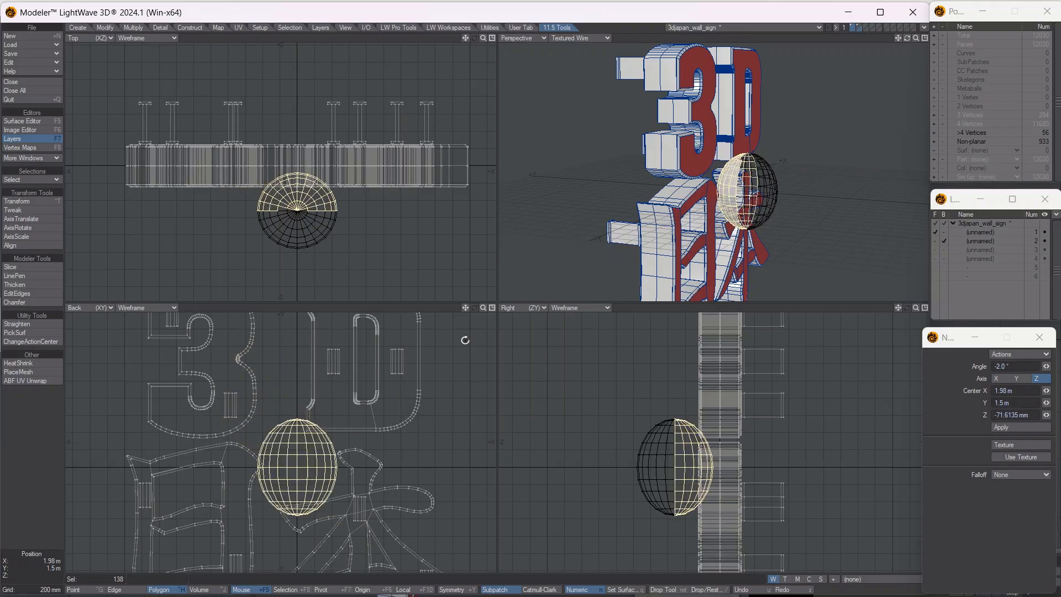
- Set the action center to Selection, try rotating the half ball -3° around Z, and undo the rotation
click(285, 590)
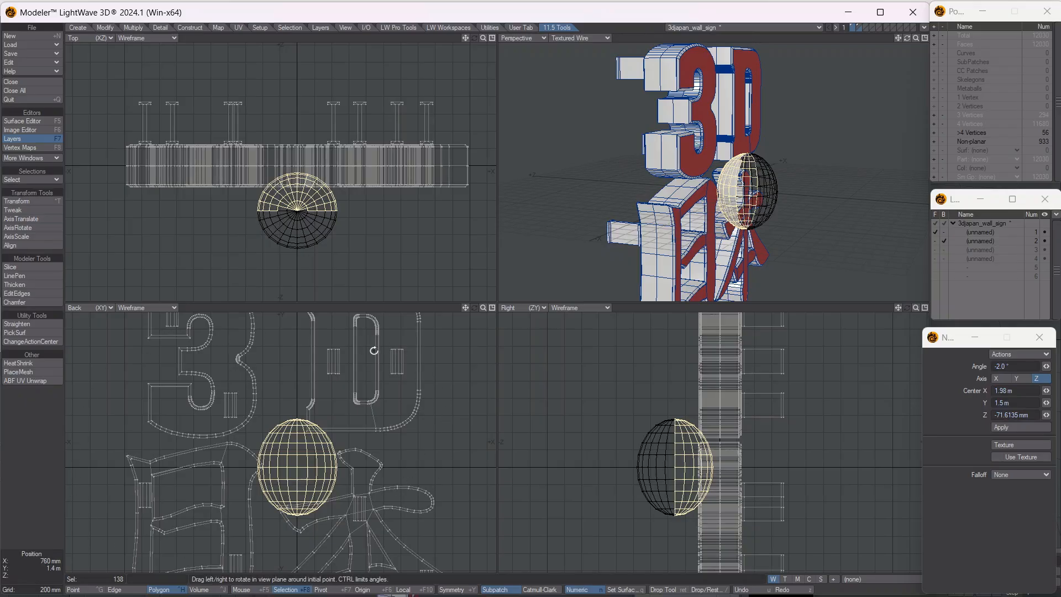
mouse_move(415, 362)
mouse_down()
mouse_move(443, 362)
mouse_move(415, 365)
mouse_up()
key(u)
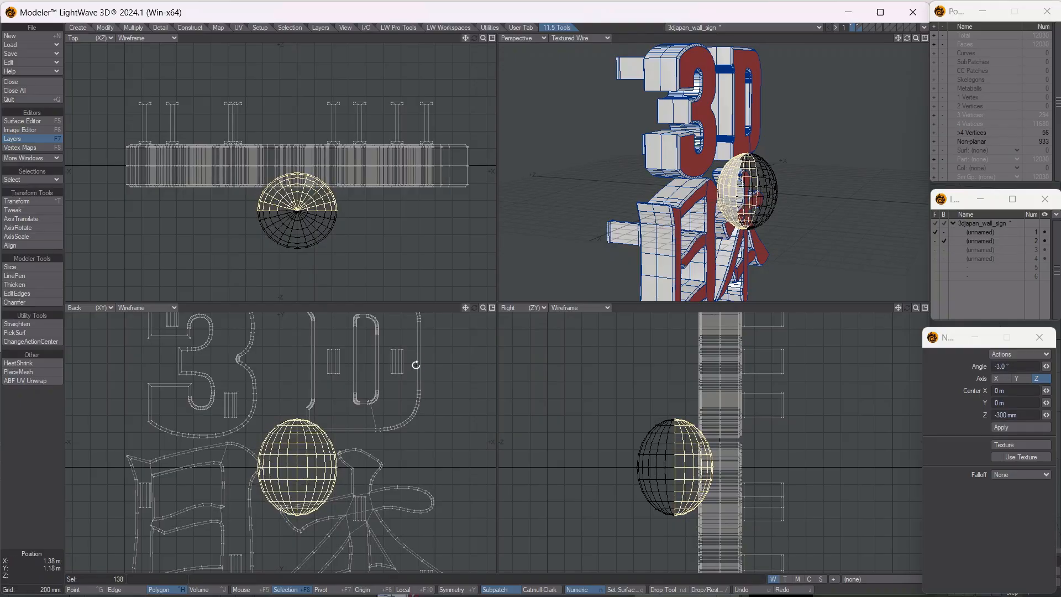
- Set the action center to Pivot, try rotating the half ball in the Back view, drop the tool and undo the rotation
click(338, 591)
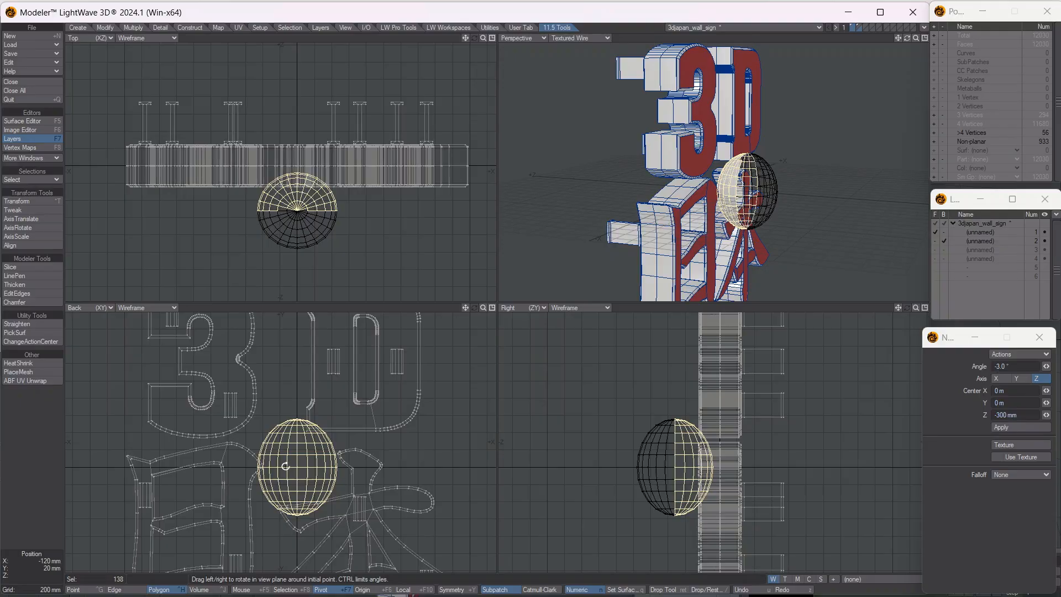
mouse_move(478, 425)
mouse_down()
mouse_move(457, 425)
mouse_move(484, 425)
mouse_up()
drag(423, 441, 400, 443)
key(space)
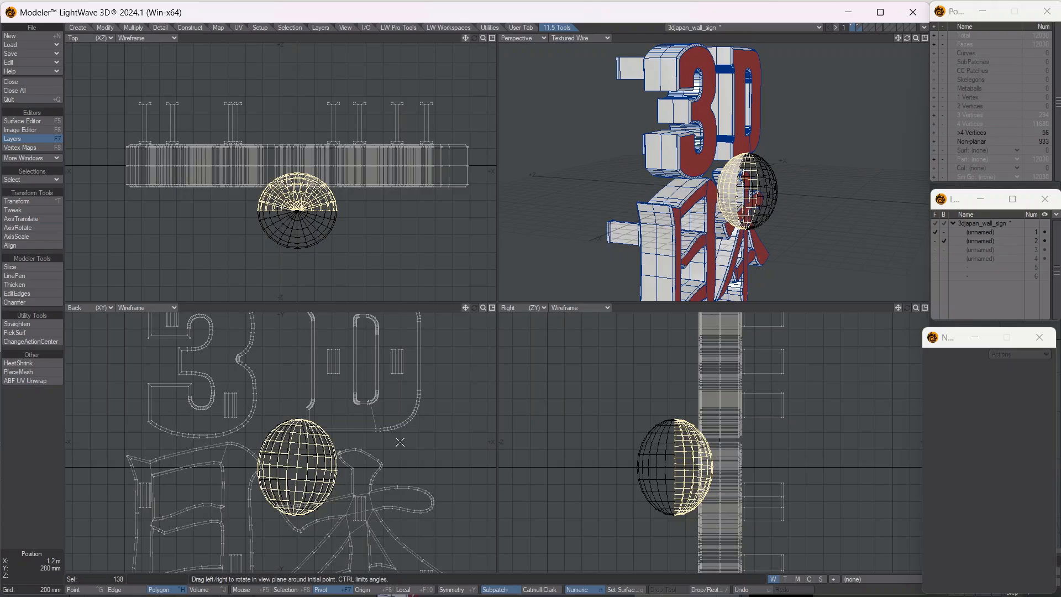
key(u)
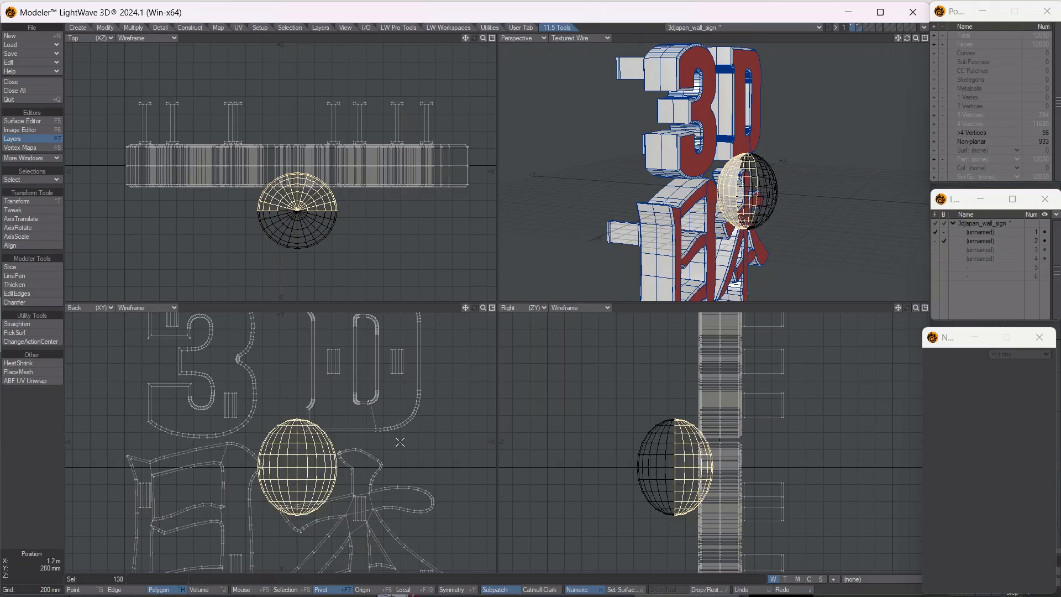
- With the action center at Origin, try moving the half ball 880 mm in X and 700 mm in Y, rotate it -7° around Z, and undo both
click(377, 590)
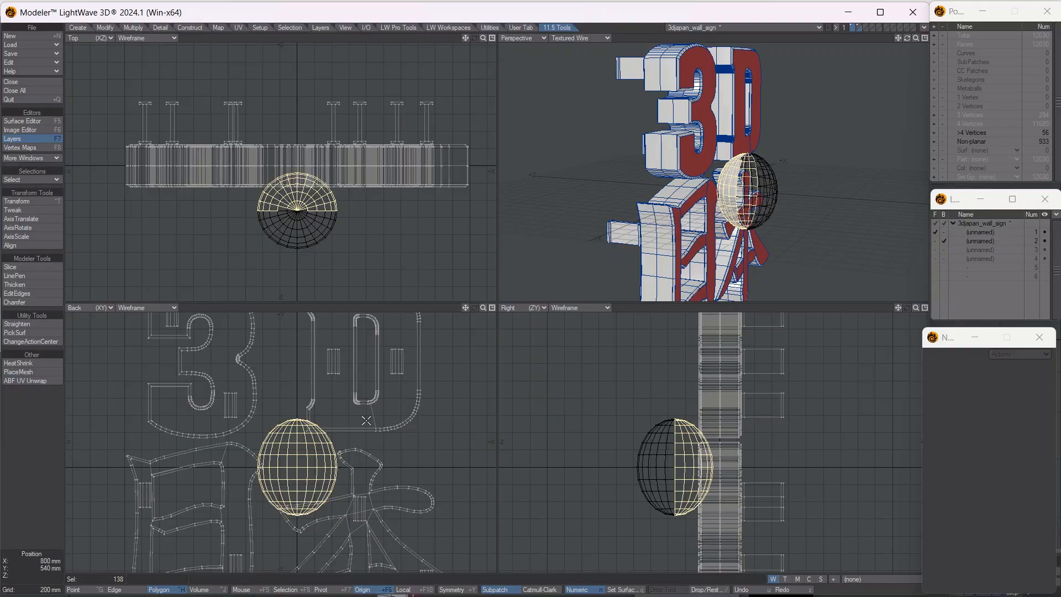
key(t)
drag(283, 522, 360, 461)
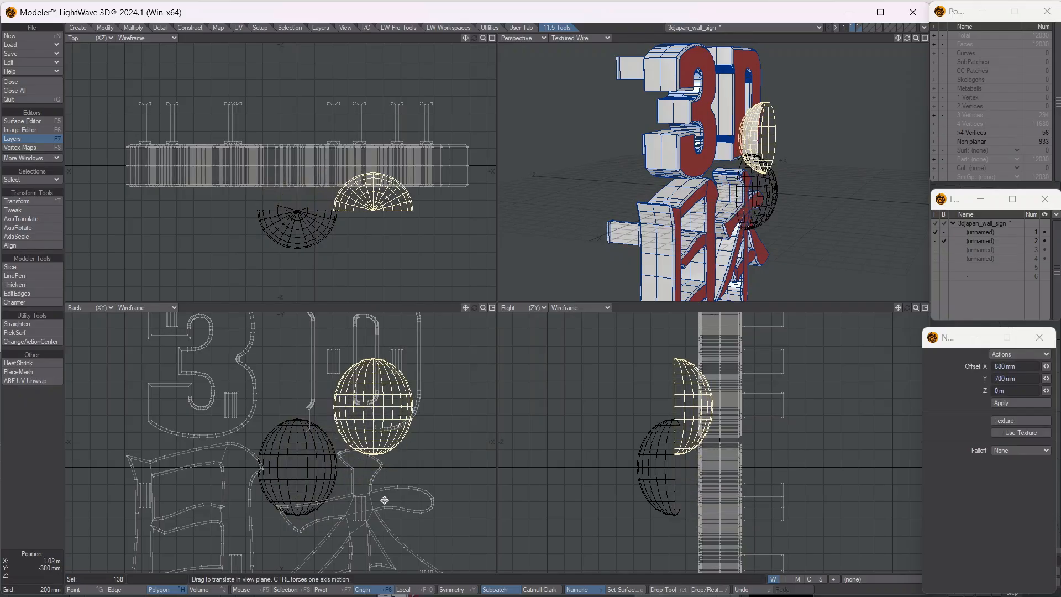
key(y)
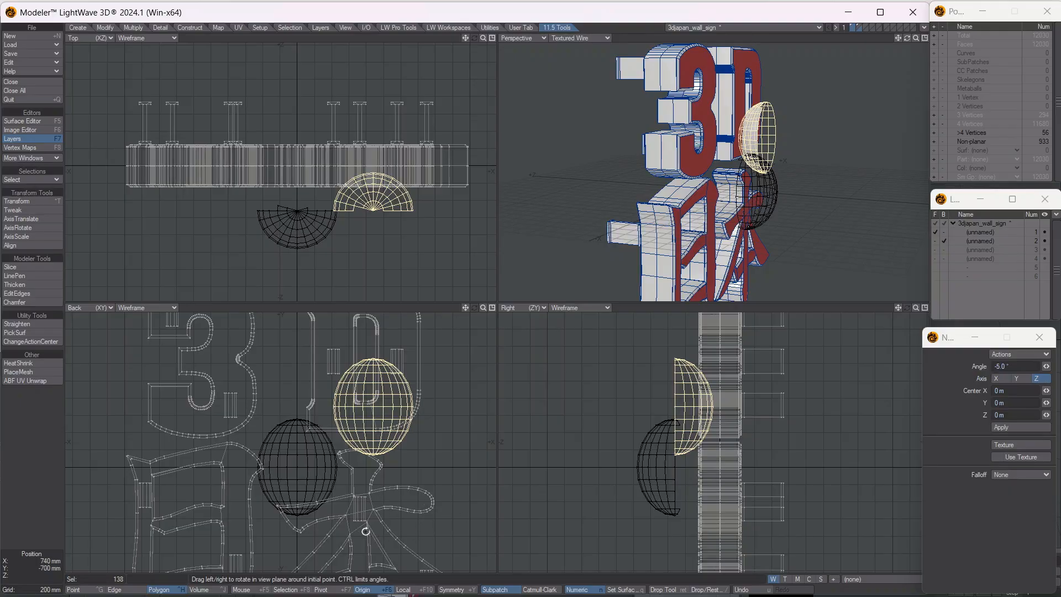
mouse_move(425, 533)
mouse_down()
mouse_move(453, 533)
mouse_move(420, 529)
mouse_up()
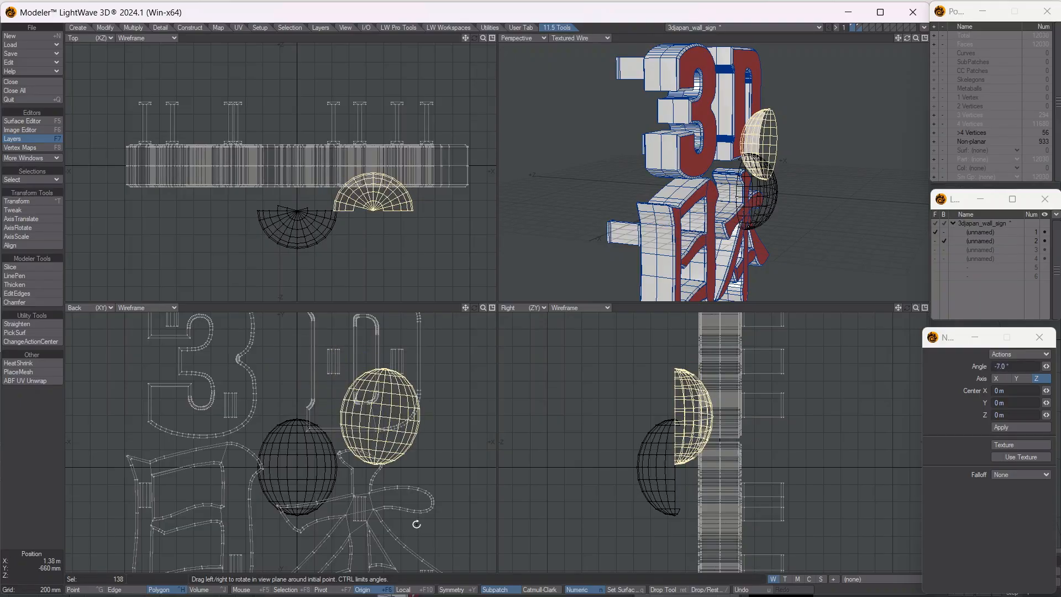
key(u)
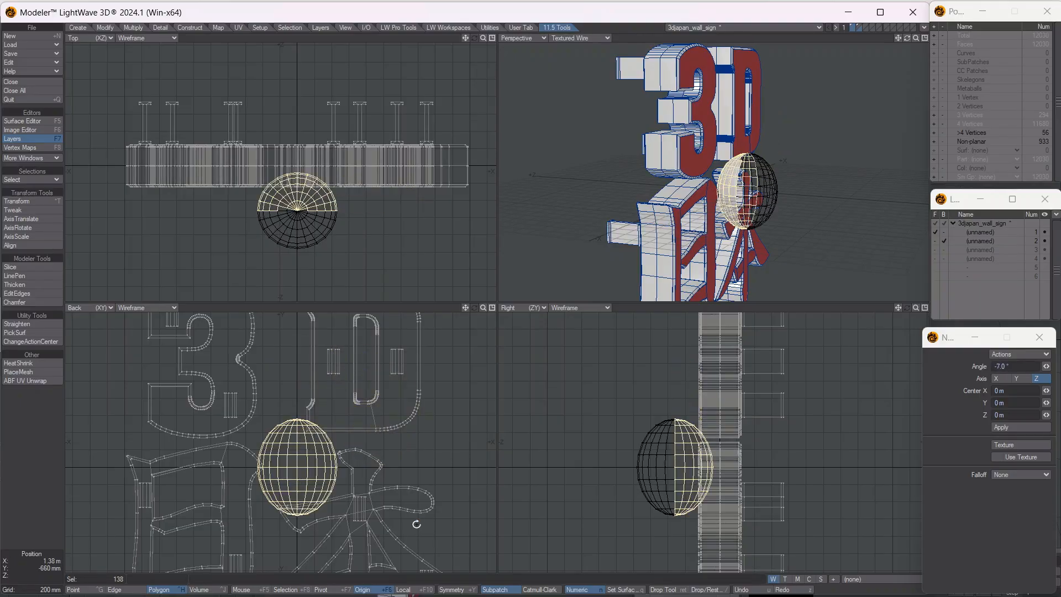
- Set the action center to Local, and convert the selected half ball to subpatches and back to plain polygons
click(421, 590)
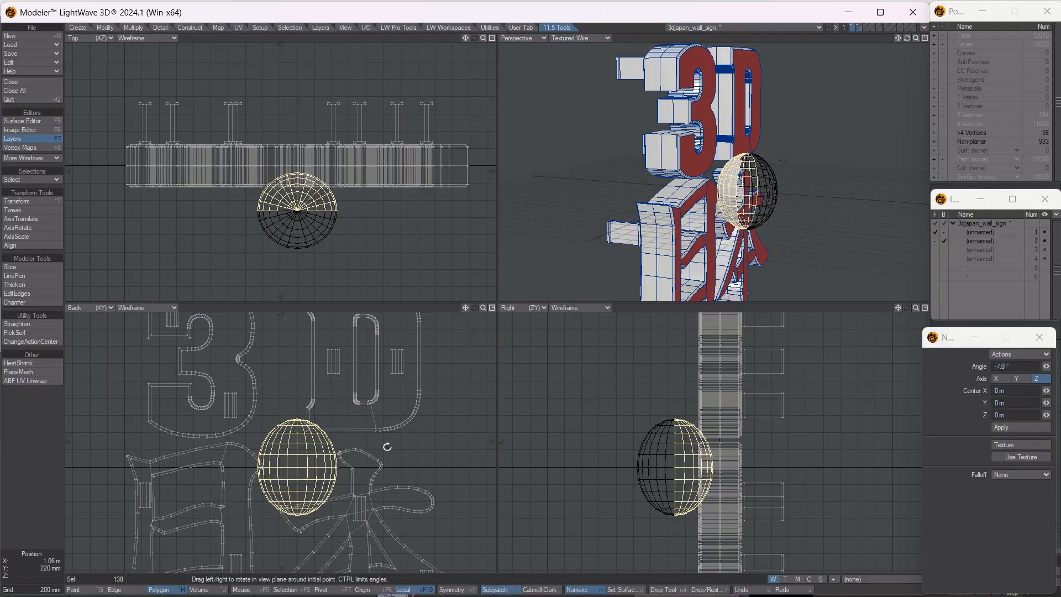
scroll(301, 491, up, 2)
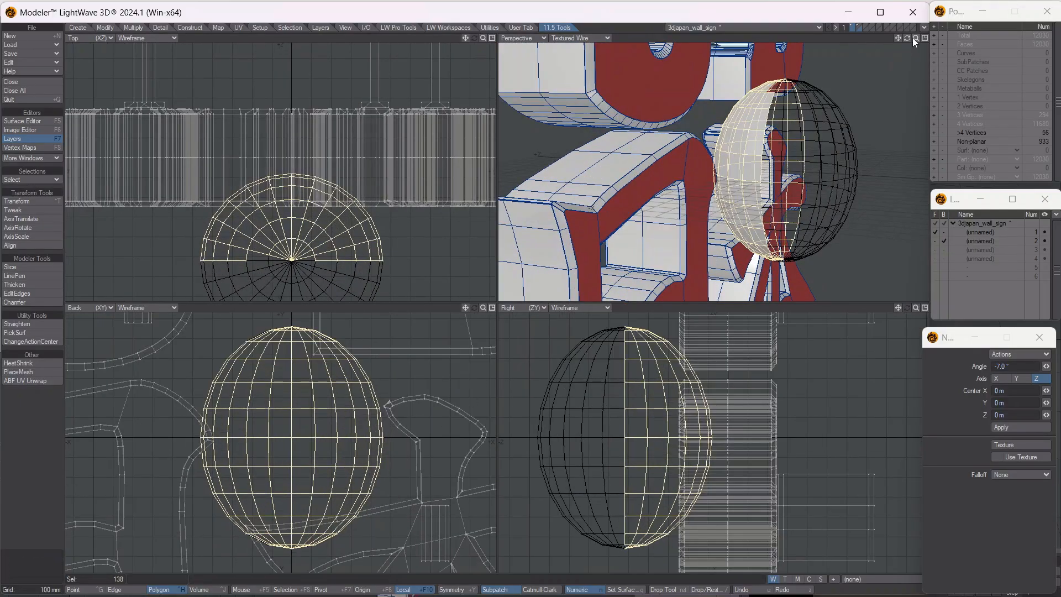
drag(907, 38, 859, 42)
scroll(707, 128, up, 4)
scroll(728, 162, down, 1)
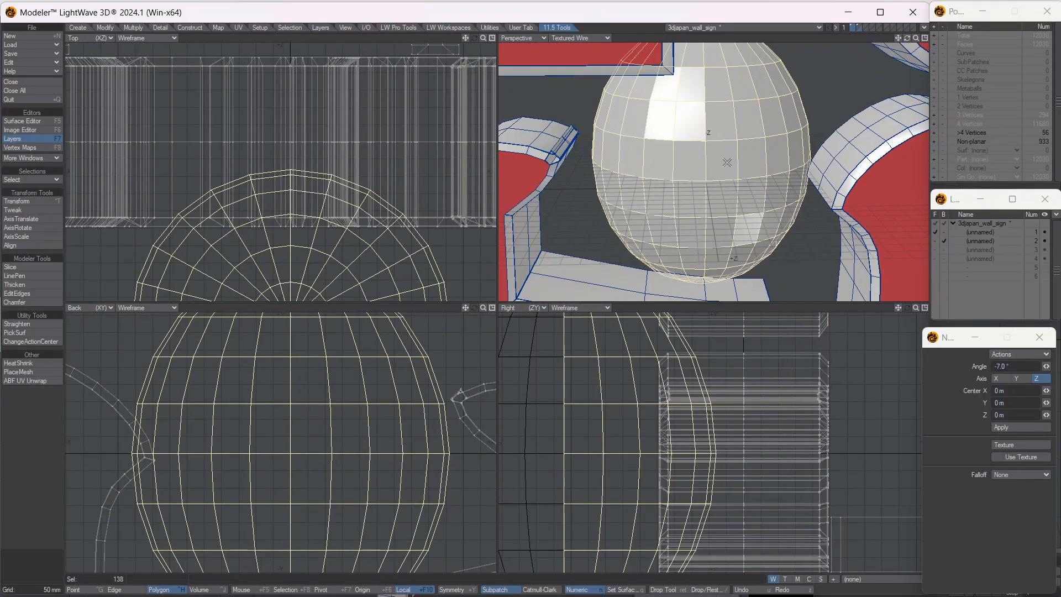
key(Tab)
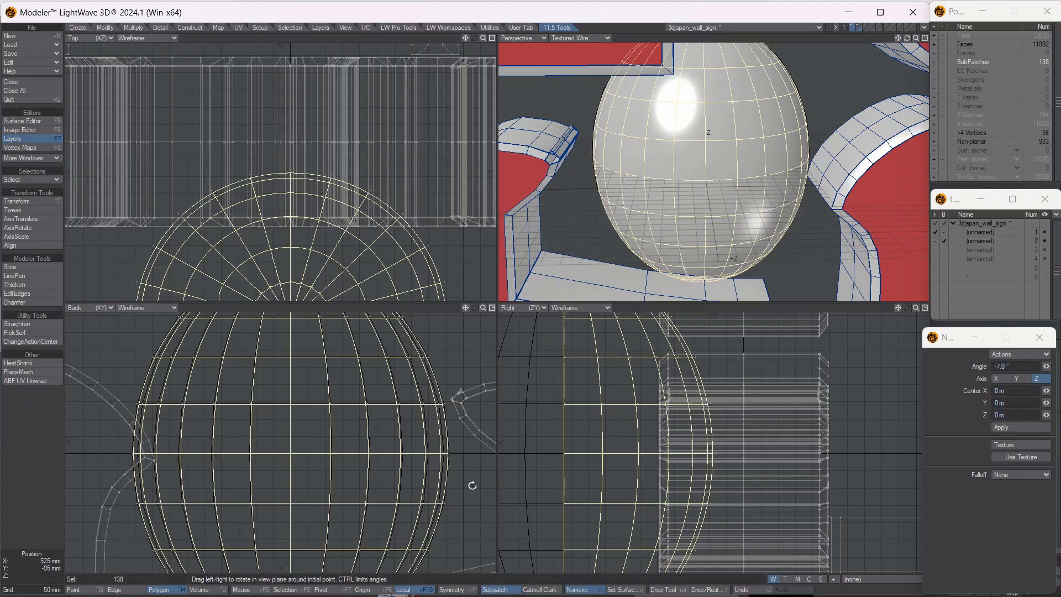
key(Tab)
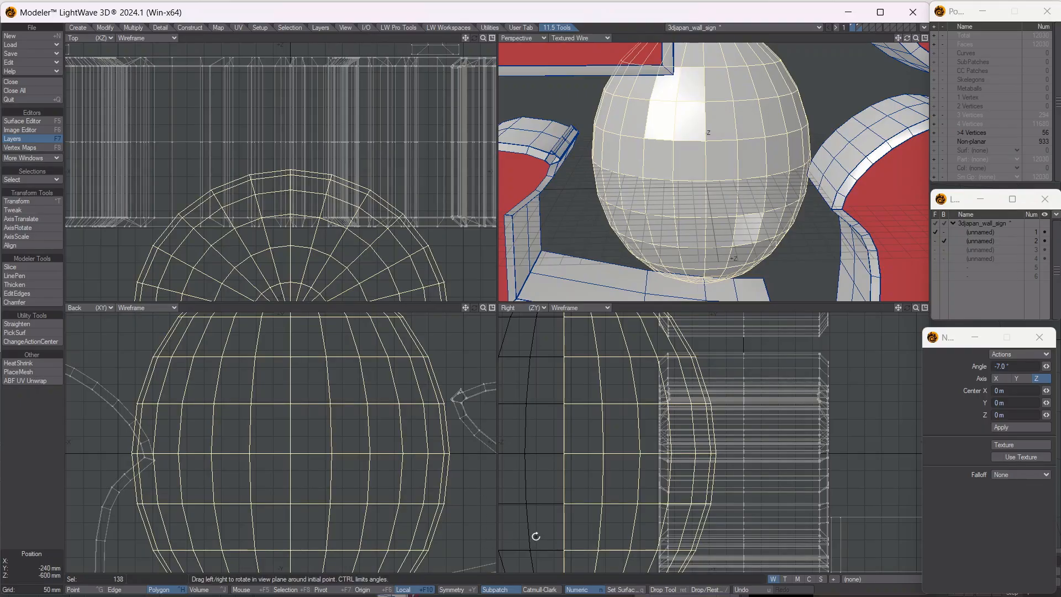
- Open the Change Surface settings for the selected half ball, cancel them without changes, and drop the Rotate tool
click(634, 590)
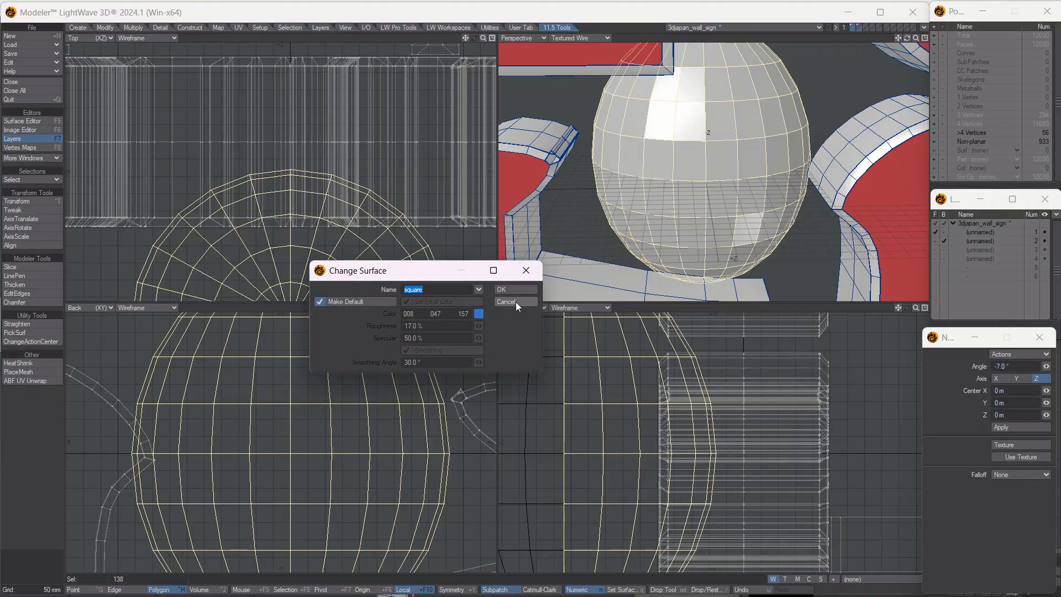
click(516, 302)
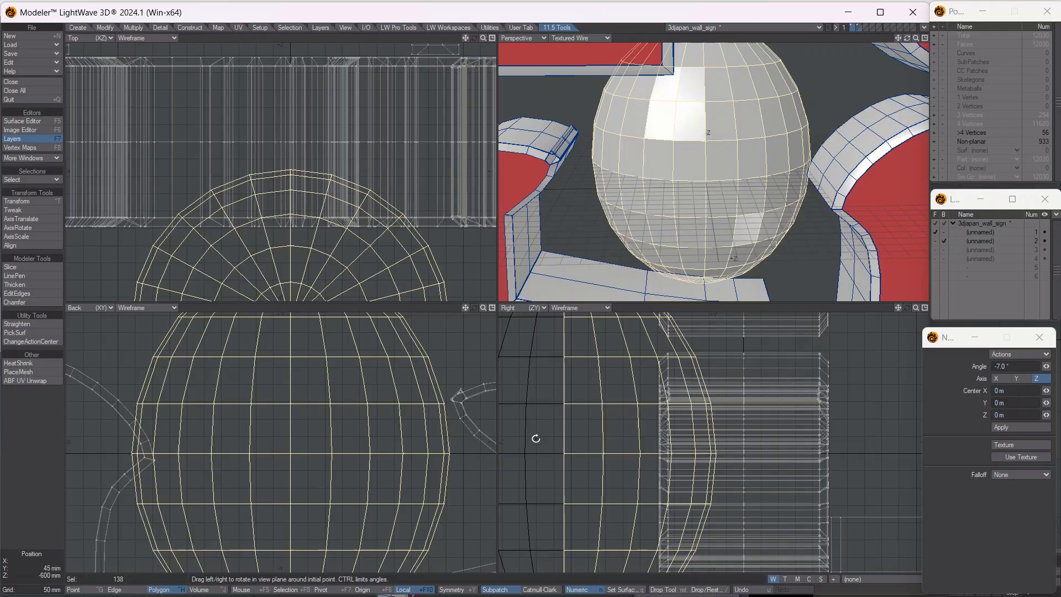
key(Return)
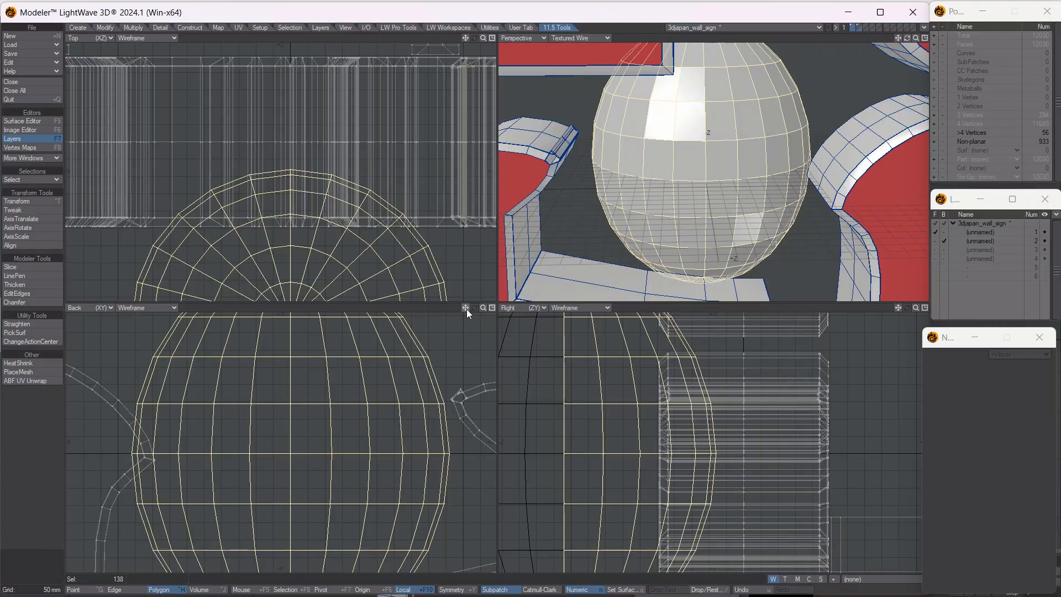
- Pan and zoom the Back view, maximize it, zoom in on the ball, and restore the four-viewport layout
mouse_move(465, 309)
mouse_down()
mouse_move(470, 330)
mouse_move(406, 319)
mouse_move(447, 301)
mouse_up()
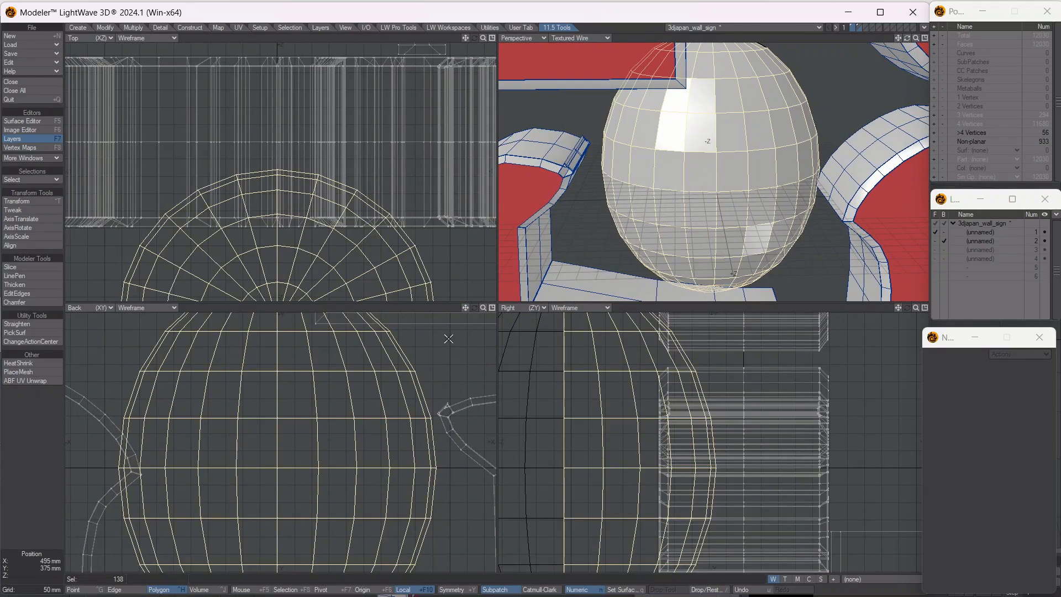
mouse_move(483, 308)
mouse_down()
mouse_move(450, 312)
mouse_move(483, 308)
mouse_up()
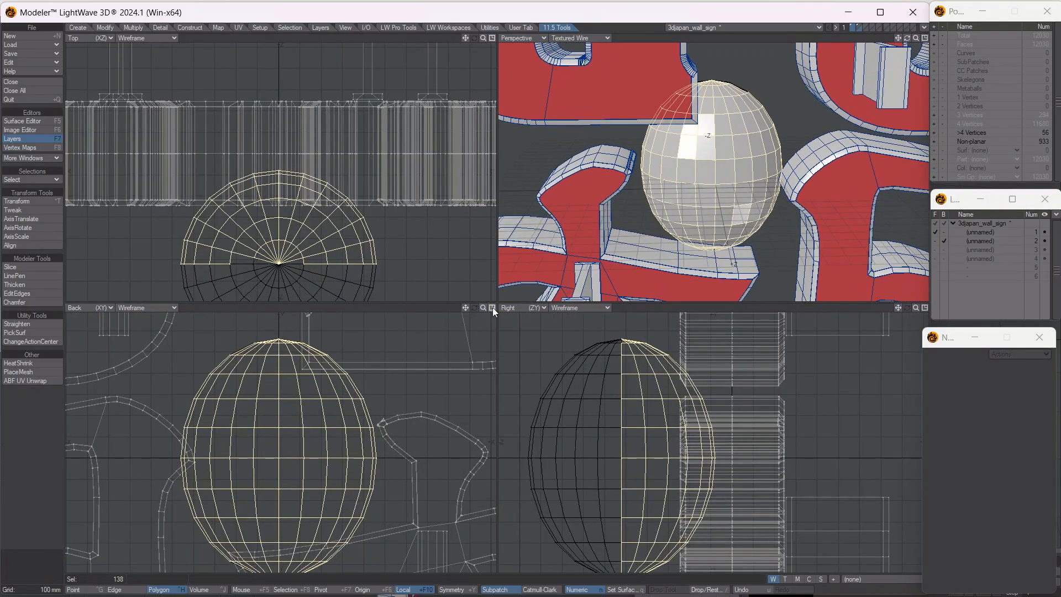
click(493, 307)
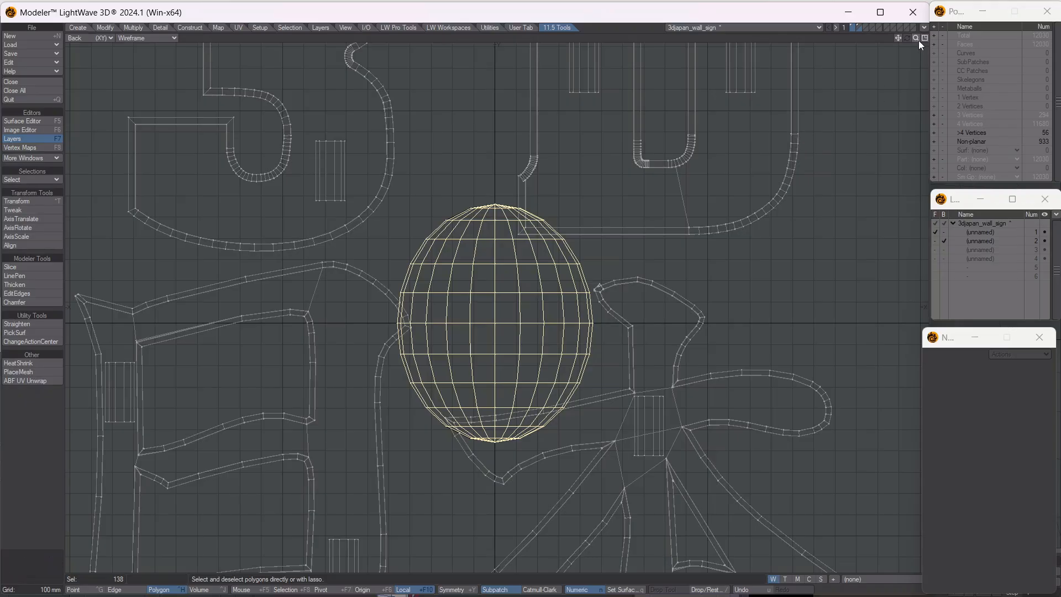
drag(916, 38, 917, 98)
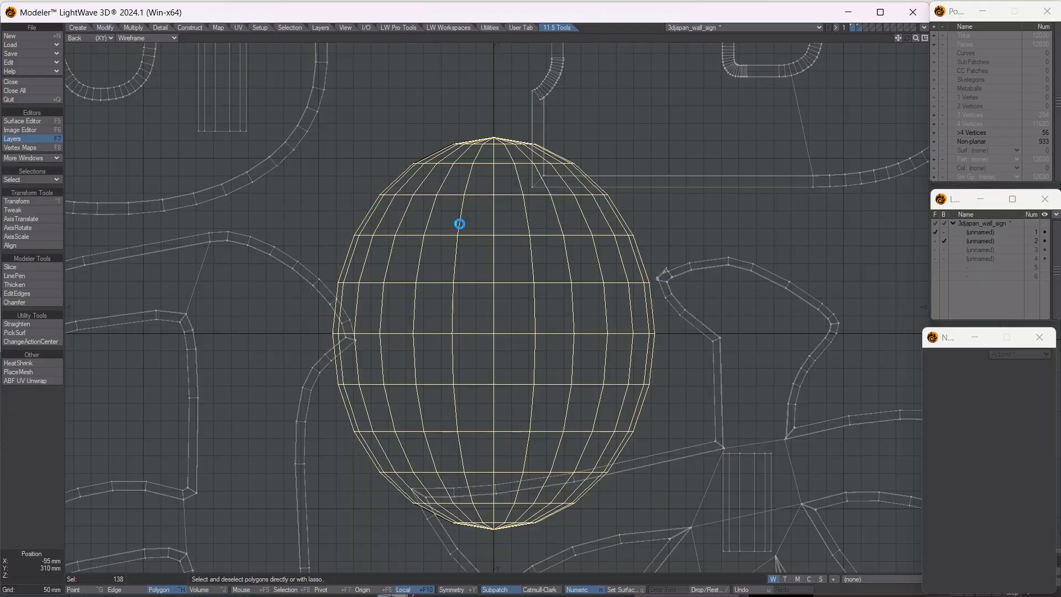
key(KP_0)
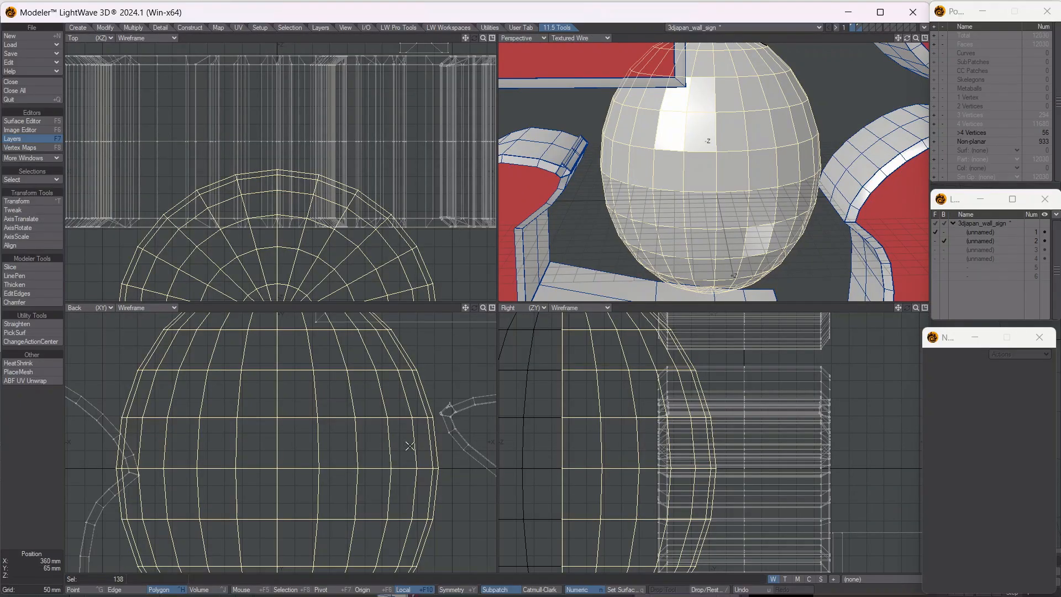
- Zoom out until the whole sign is in view, maximize the Perspective view, and orbit around the model
scroll(669, 356, down, 3)
scroll(669, 355, down, 5)
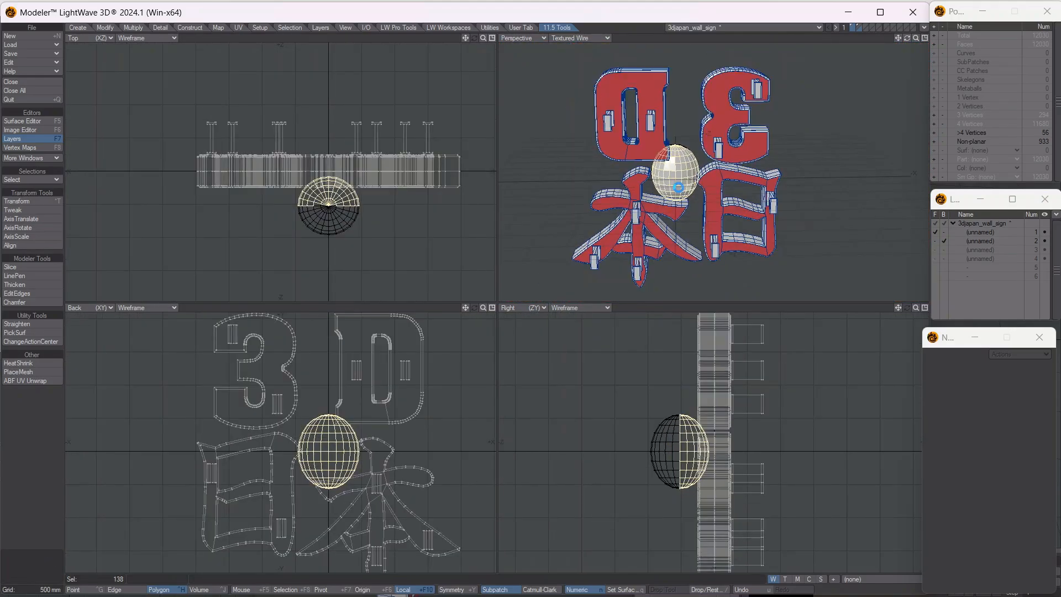
key(KP_0)
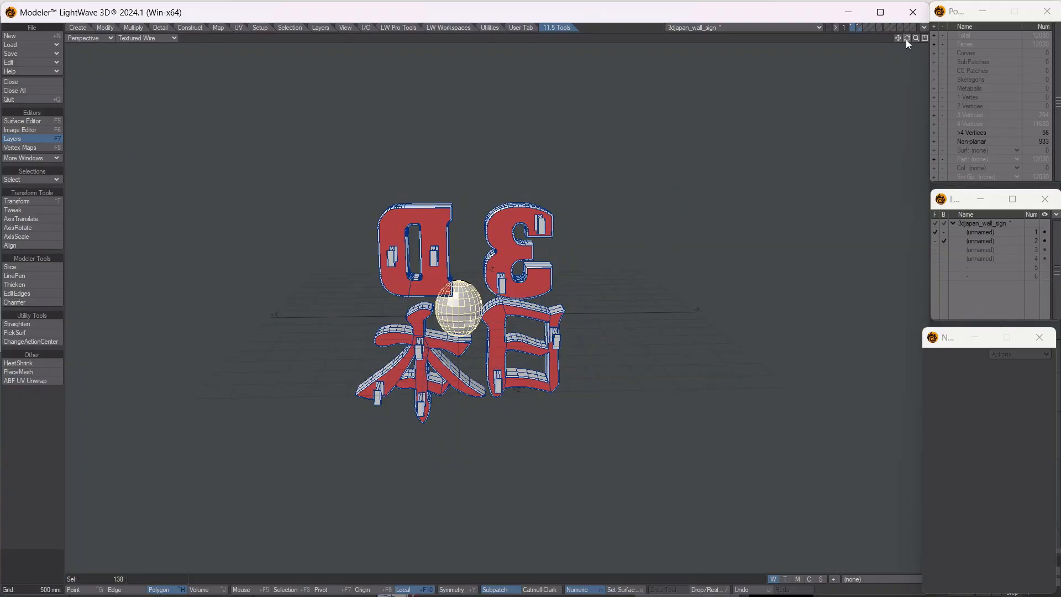
mouse_move(906, 39)
mouse_down()
mouse_move(774, 40)
mouse_move(907, 34)
mouse_move(884, 58)
mouse_move(903, 42)
mouse_up()
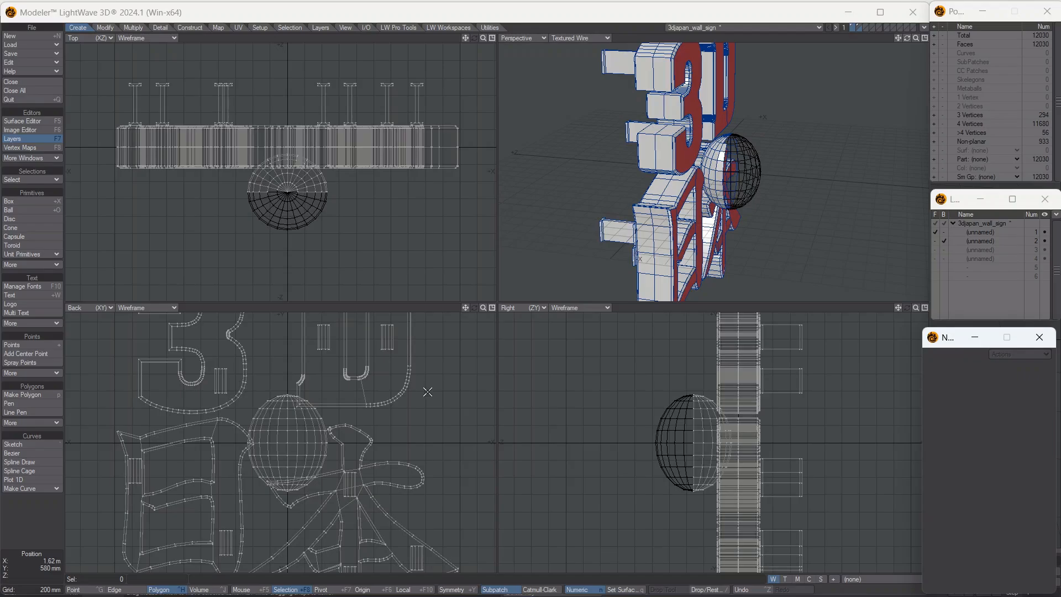
- Switch directly to Points selection mode and return to Polygons selection mode
key(ctrl+g)
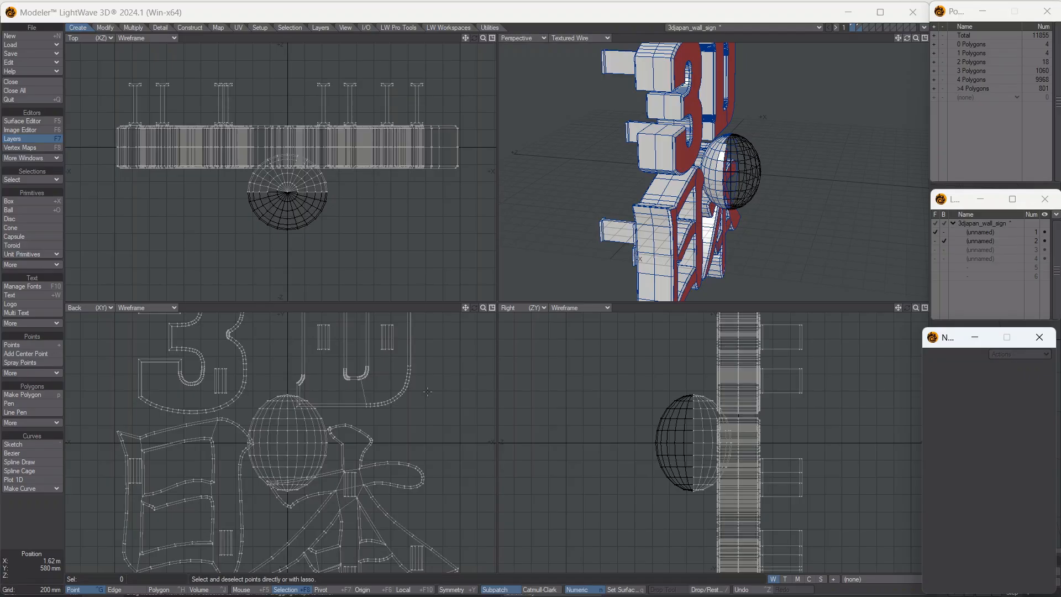
key(ctrl+h)
key(ctrl+h)
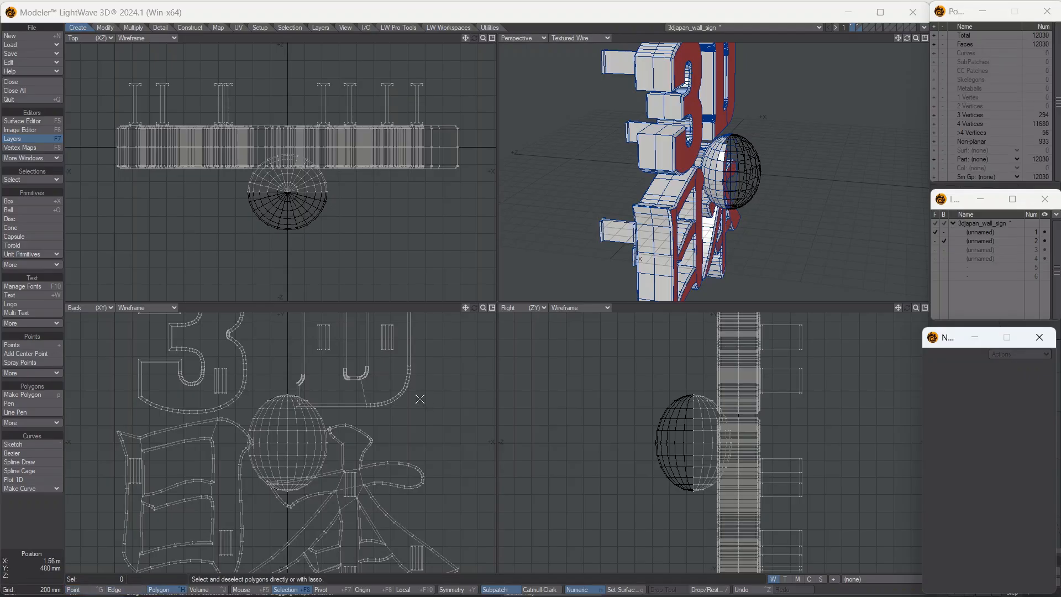
- Cycle the selection type through Points and Edges and back to Polygons
key(space)
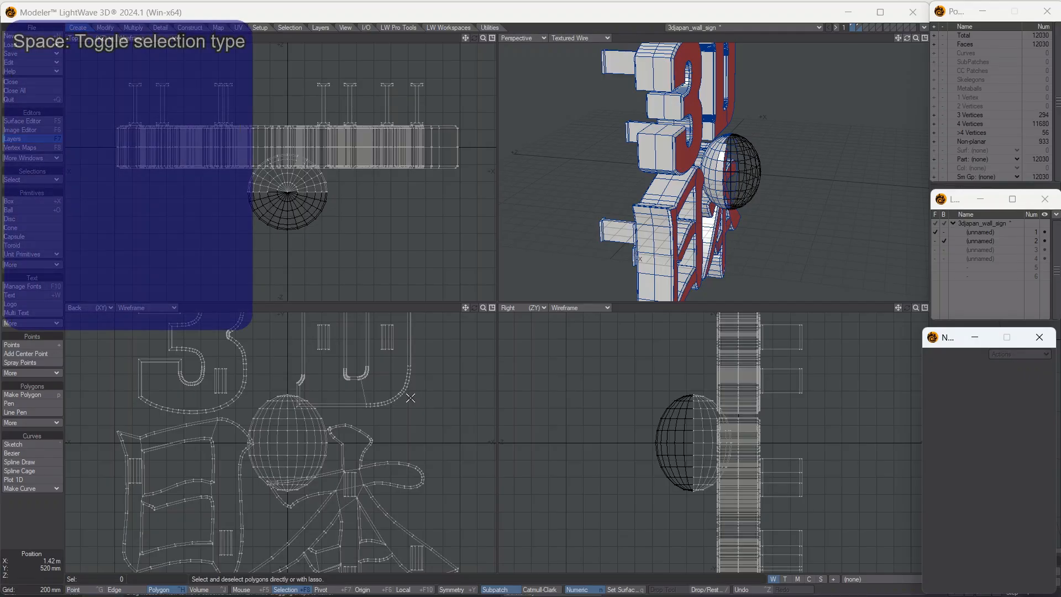
key(space)
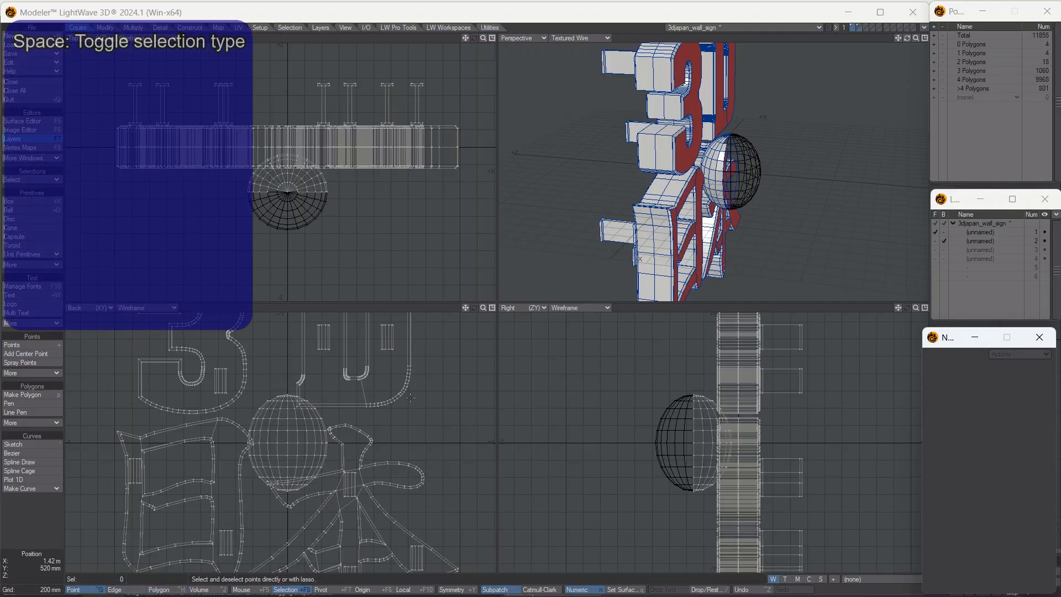
key(space)
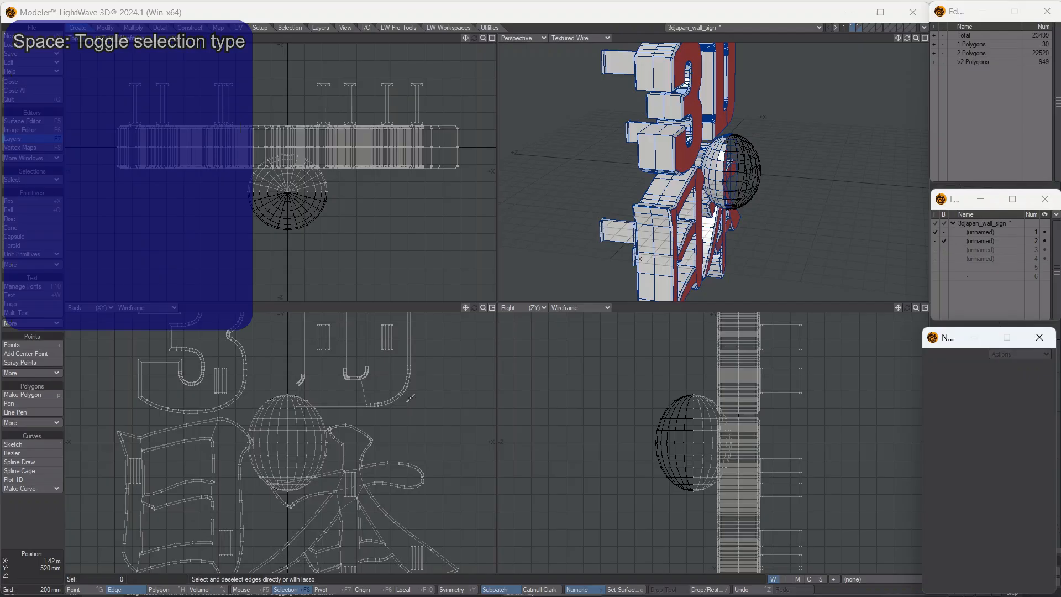
key(space)
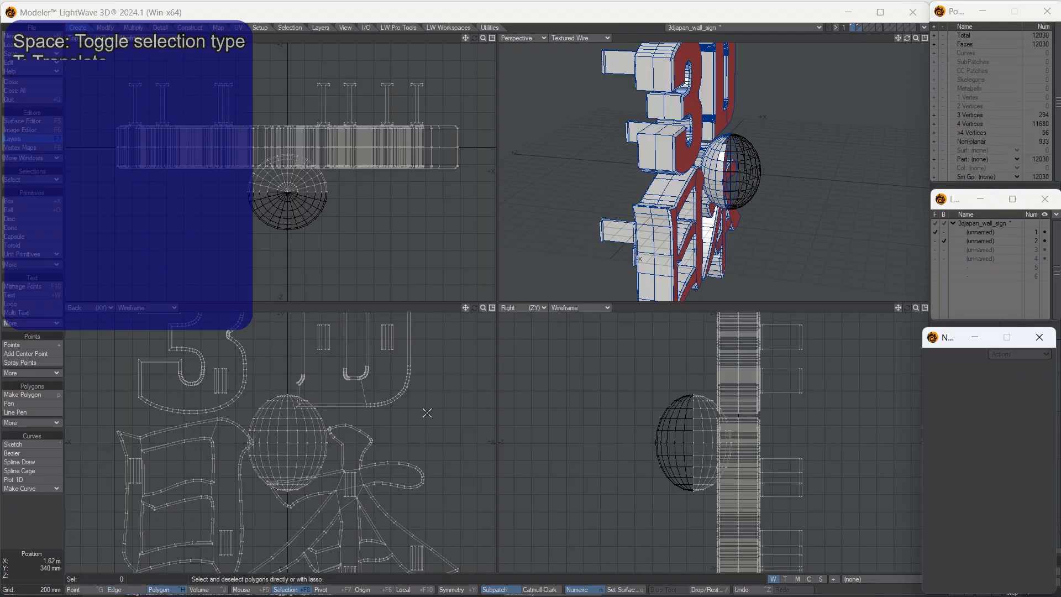
- Select two polygons near the ball's center in the Back view, translate them -20 mm in X, and deselect them
key(t)
right_drag(293, 465, 314, 438)
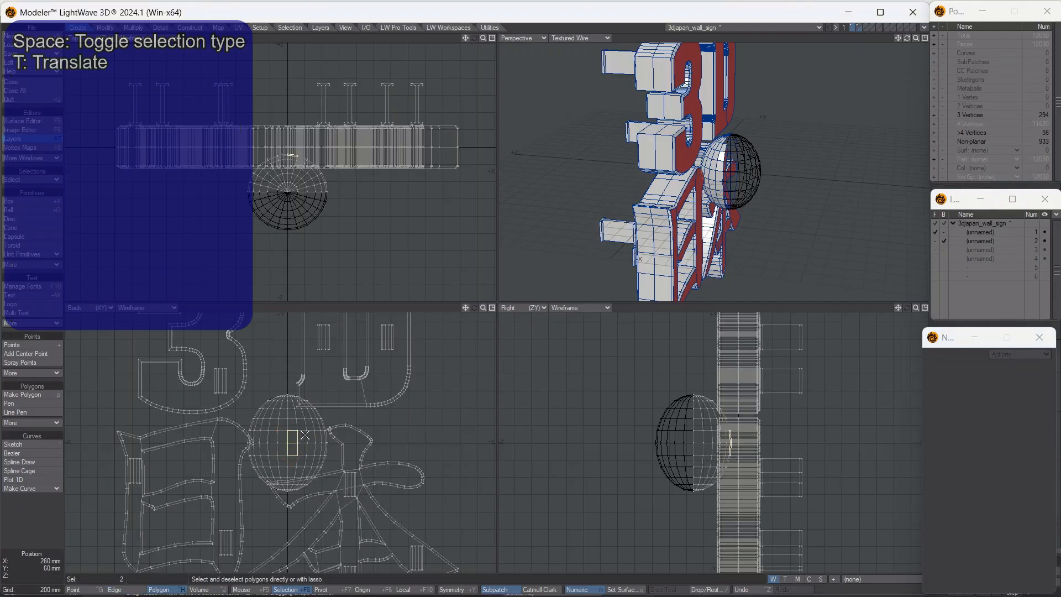
key(t)
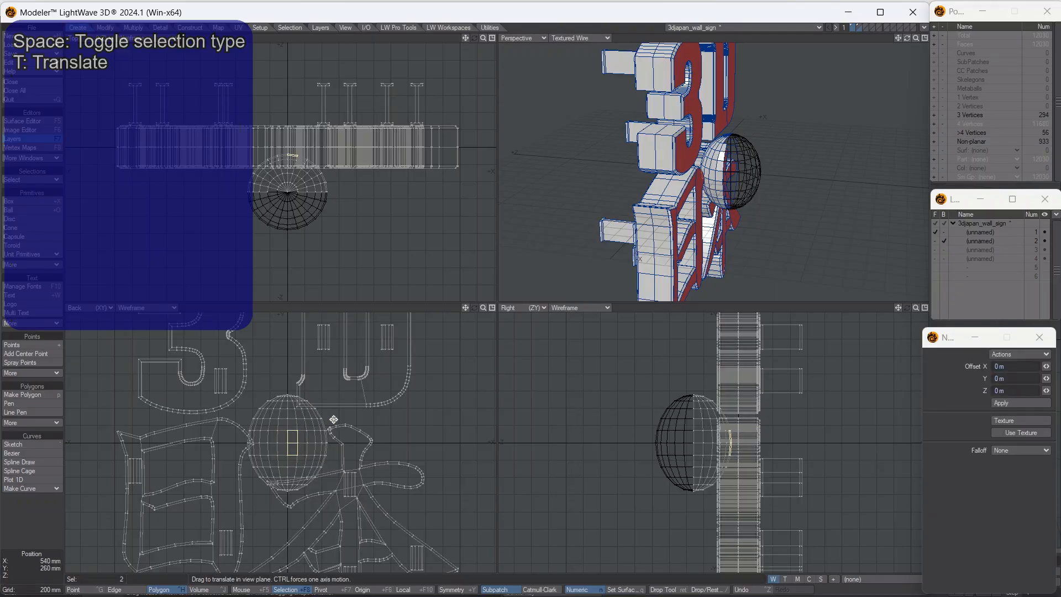
mouse_move(318, 434)
mouse_down()
mouse_move(337, 433)
mouse_move(317, 434)
mouse_up()
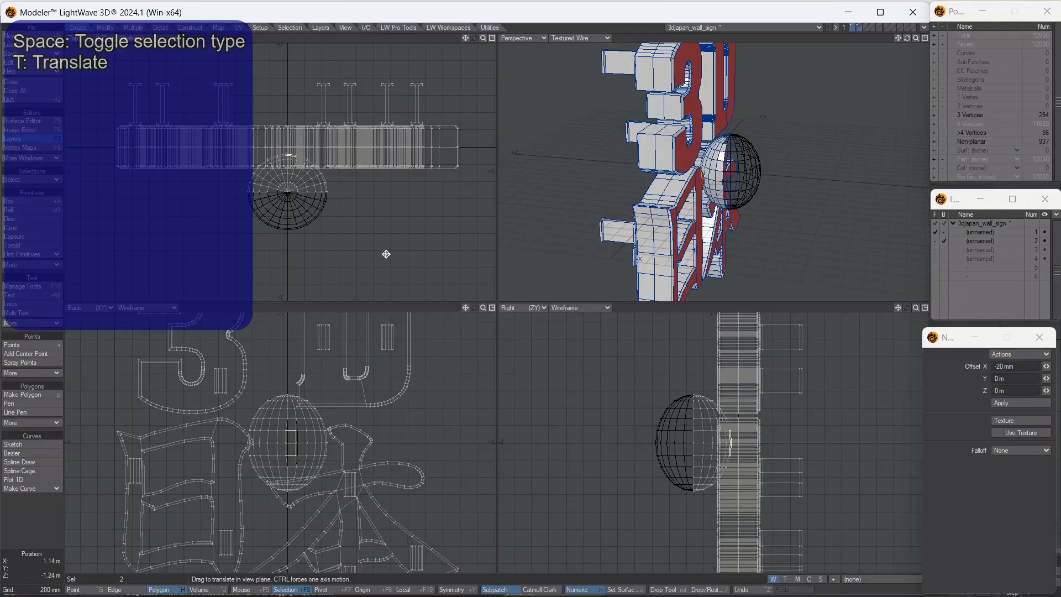
key(space)
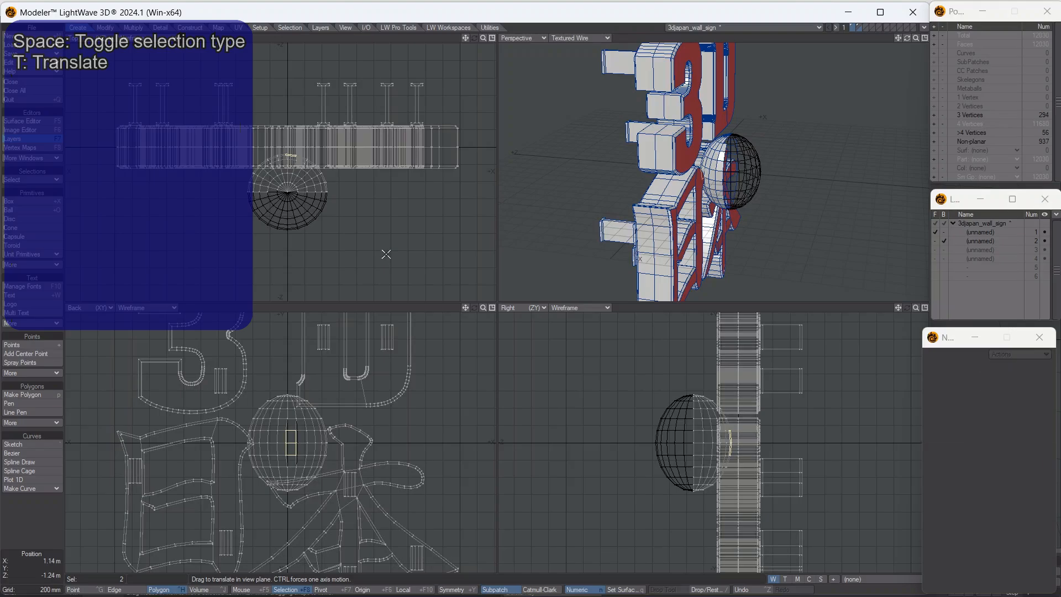
click(381, 253)
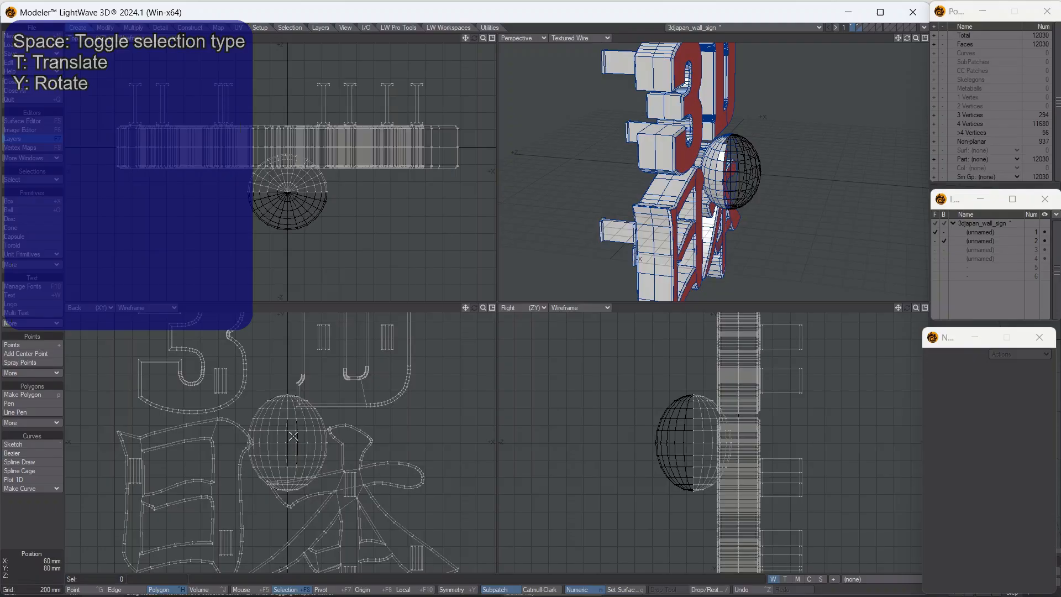
- Select a patch of eight ball polygons and rotate it 18° and -23° about Z in the Back view, then 13° about Y in the upper view
drag(293, 438, 284, 436)
key(y)
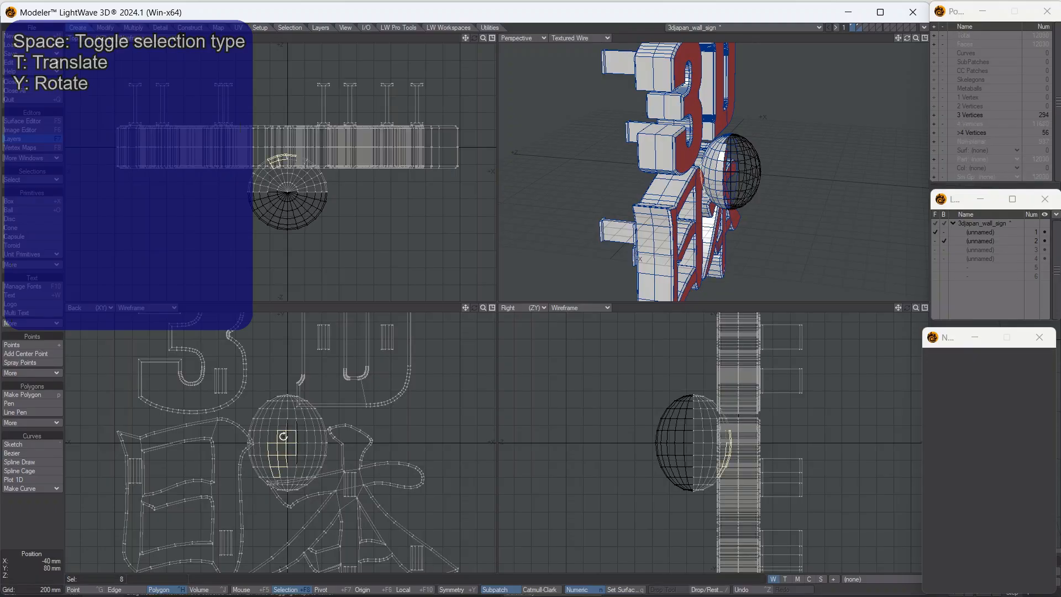
mouse_move(310, 446)
mouse_down()
mouse_move(277, 446)
mouse_move(312, 447)
mouse_move(316, 457)
mouse_up()
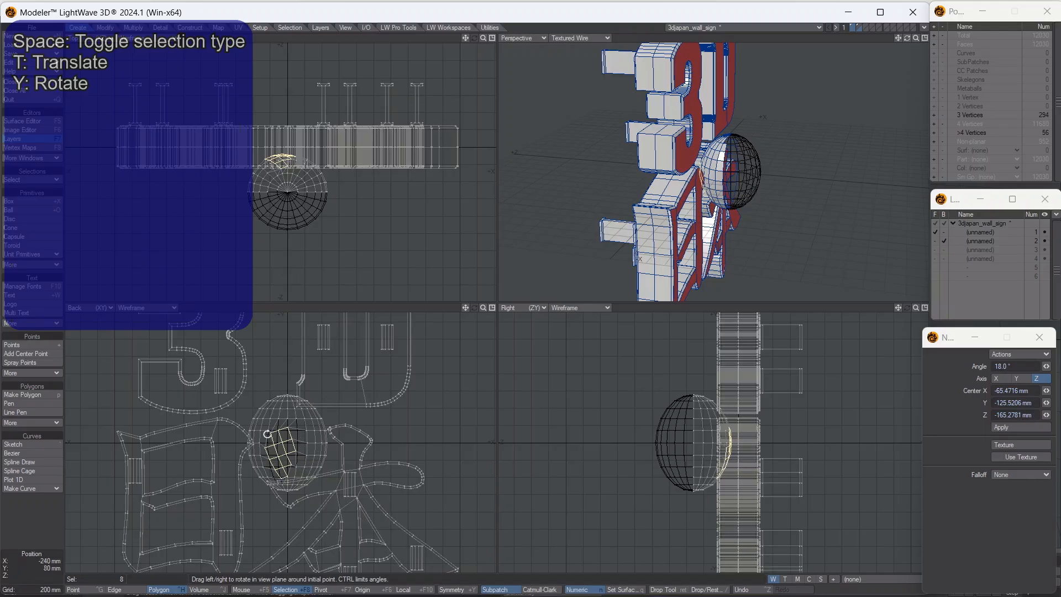
mouse_move(281, 452)
mouse_down()
mouse_move(269, 451)
mouse_move(282, 451)
mouse_up()
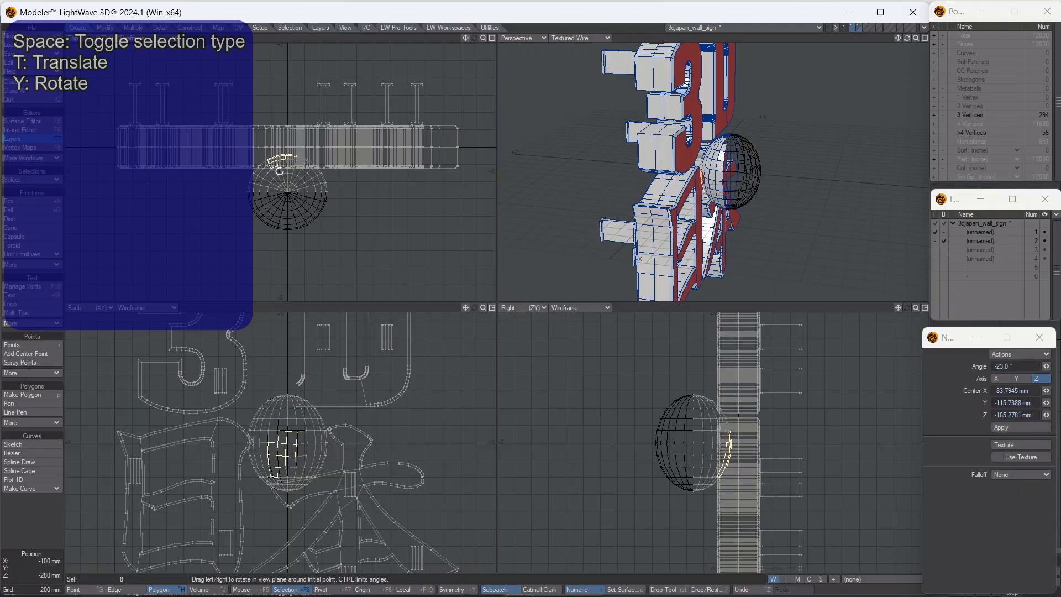
drag(280, 171, 269, 171)
drag(273, 165, 280, 170)
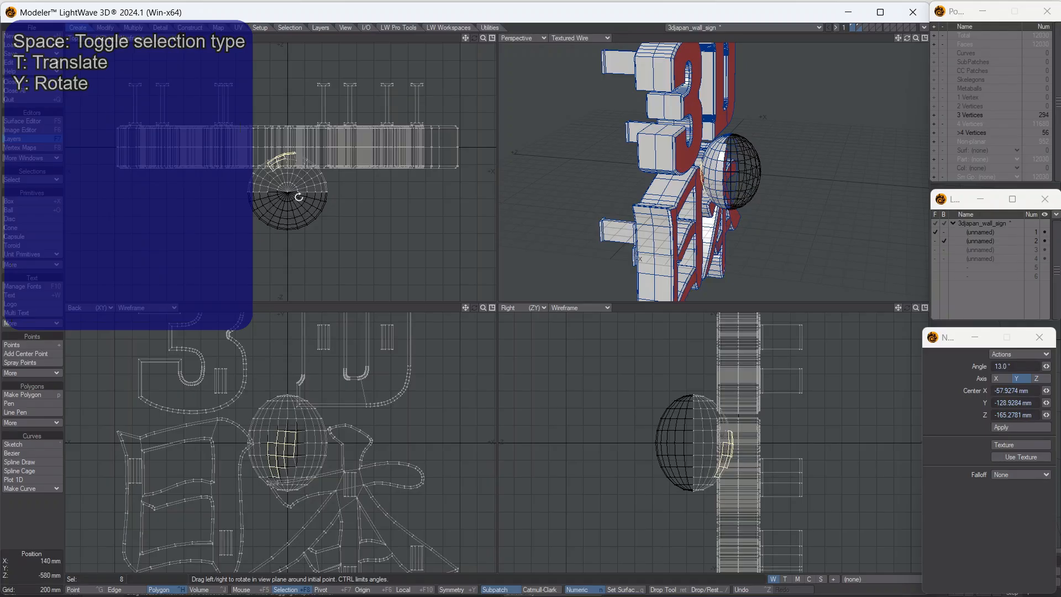
key(space)
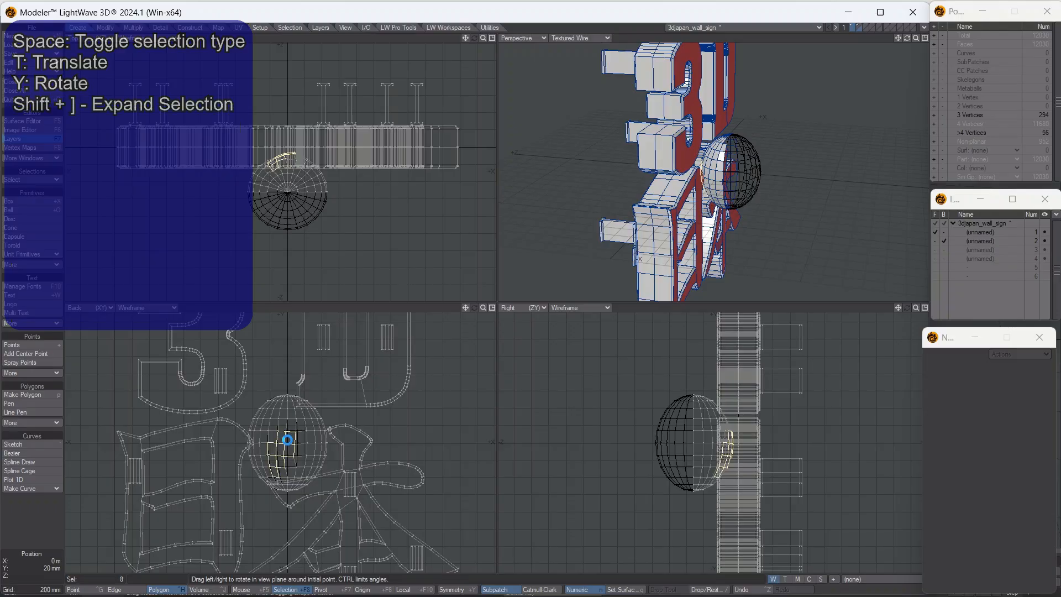
- Expand the ball's polygon selection twice and contract it twice
key(shift+bracketright)
key(shift+bracketright)
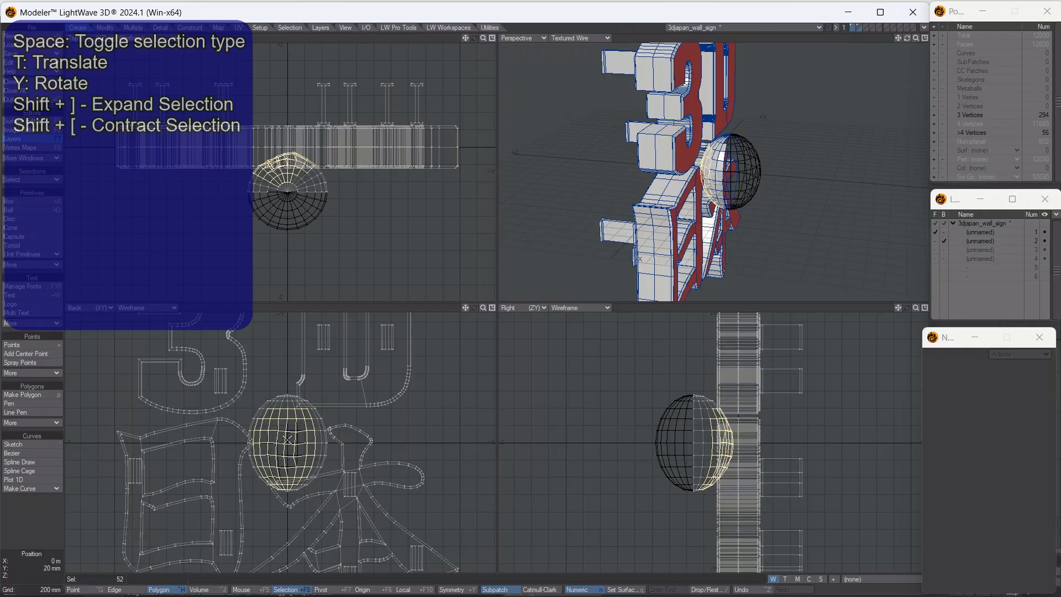
key(shift+bracketleft)
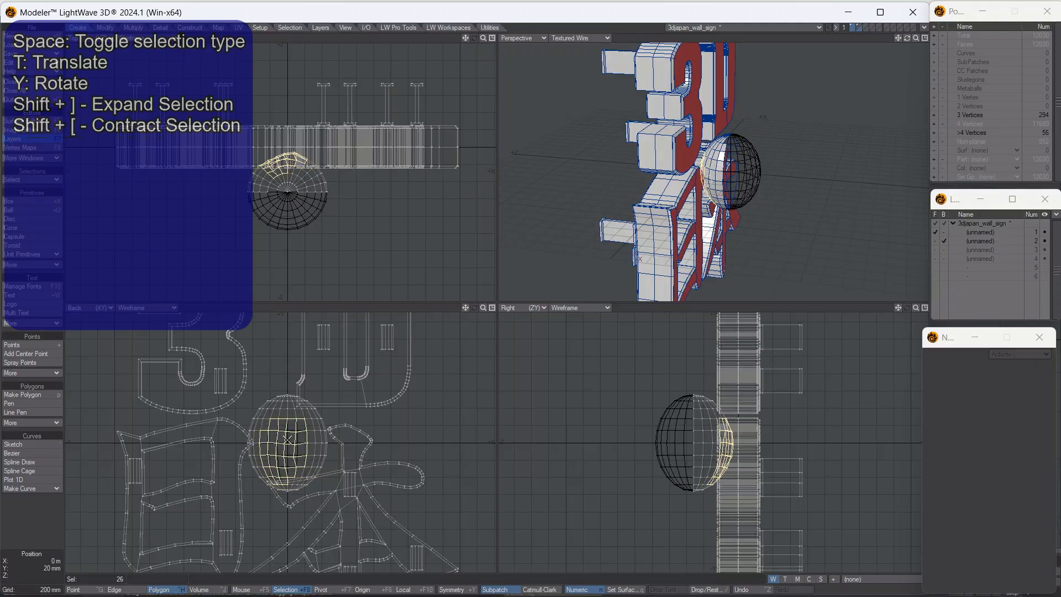
key(shift+bracketleft)
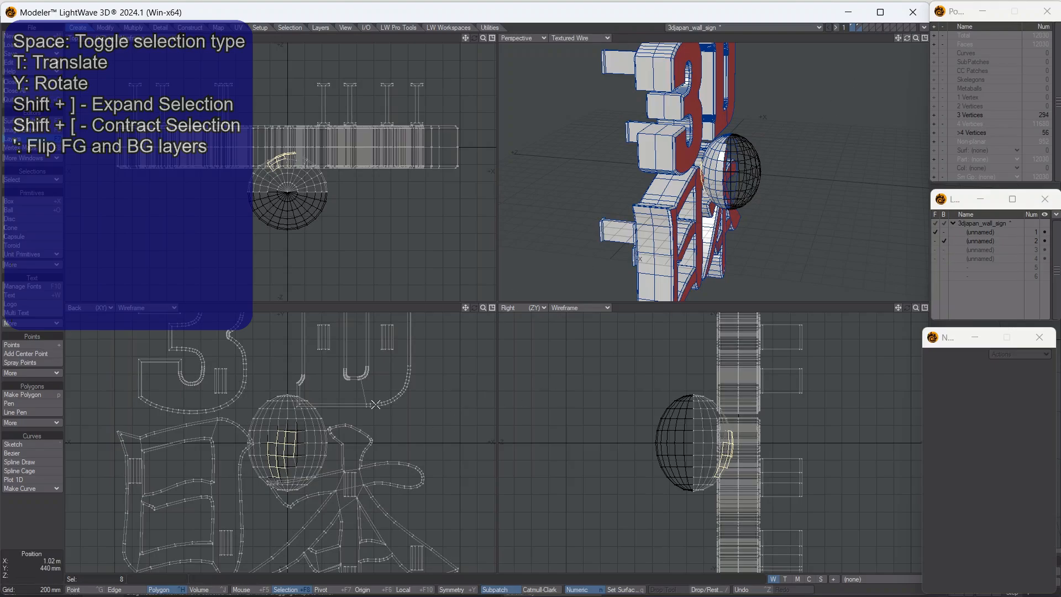
- Swap the foreground and background layers and swap them back
key(apostrophe)
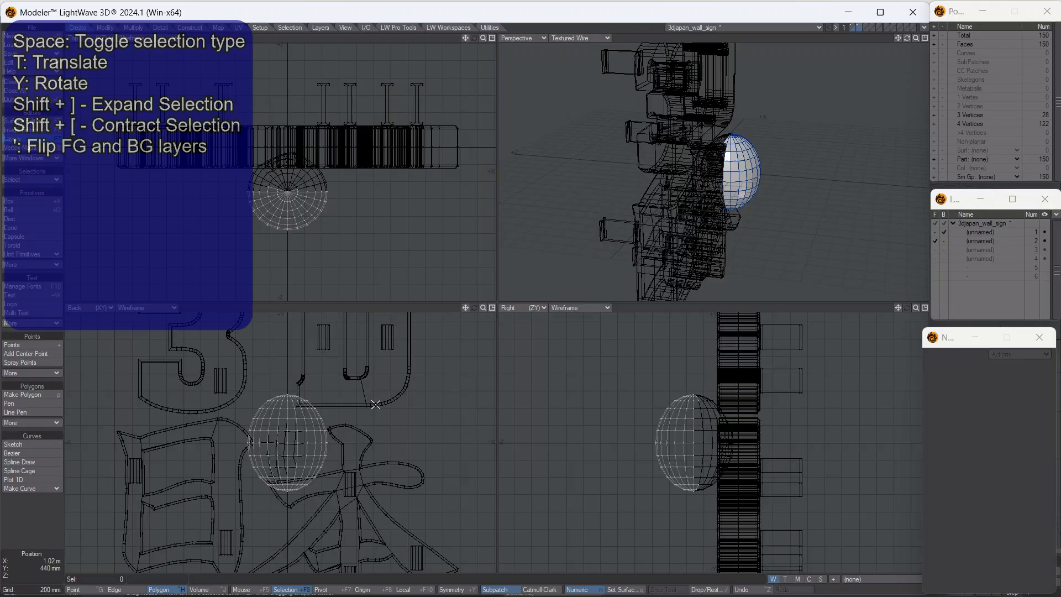
key(apostrophe)
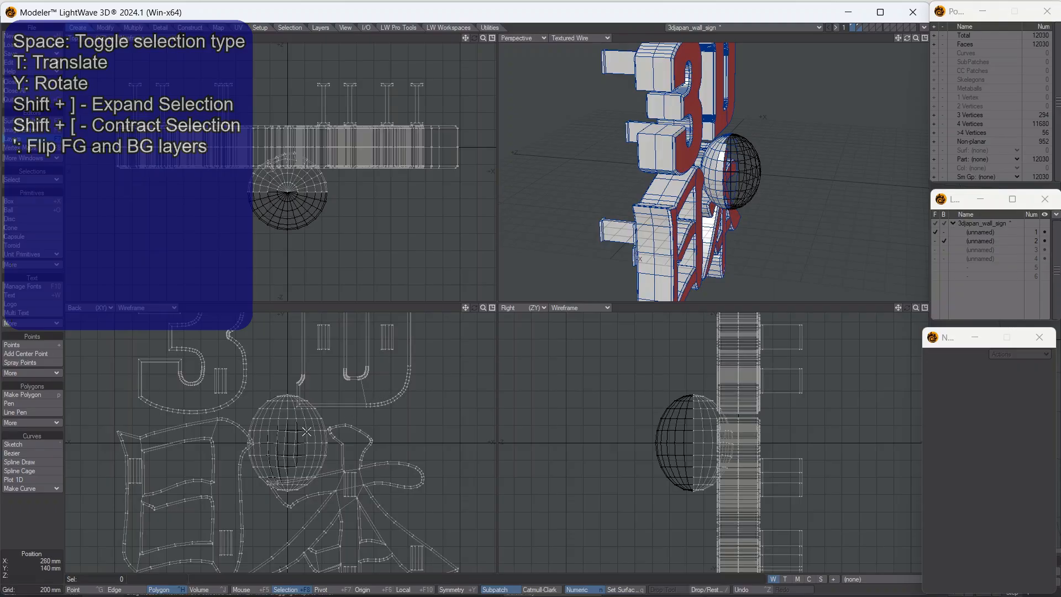
- Select a patch of ball polygons, invert the selection, invert it back, and deselect everything
drag(302, 437, 282, 431)
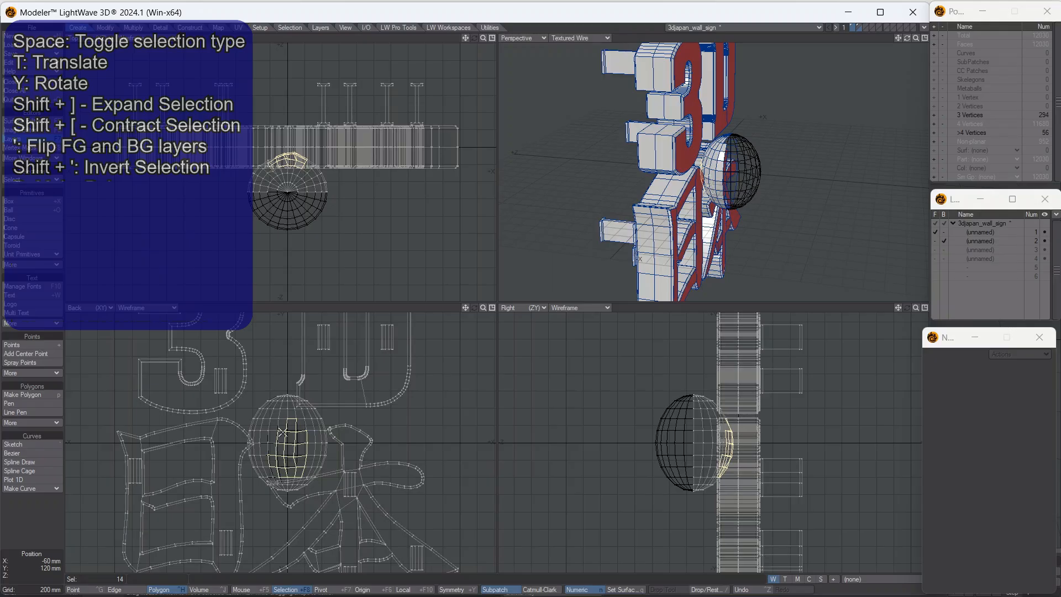
key(shift+apostrophe)
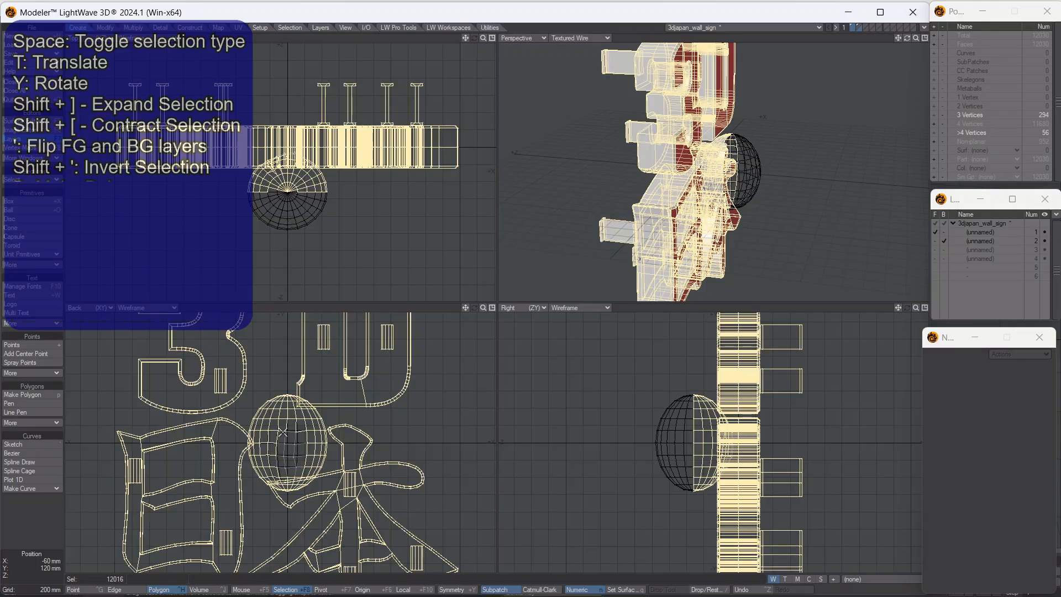
key(shift+apostrophe)
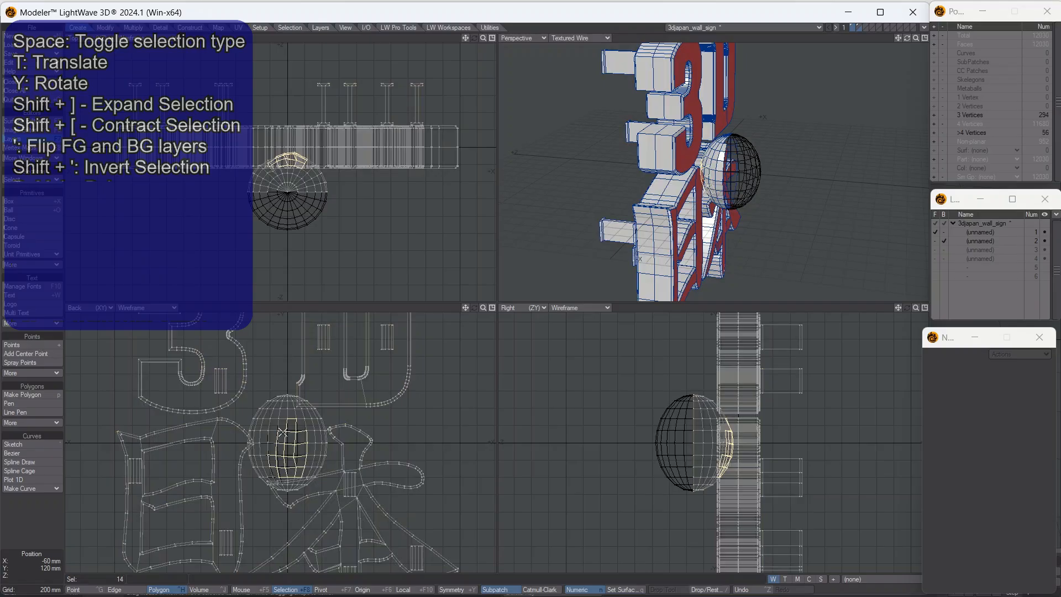
key(slash)
- Select the four polygons in the middle of the ball in the Back view and delete them
scroll(295, 431, up, 5)
scroll(295, 431, down, 4)
scroll(272, 443, up, 4)
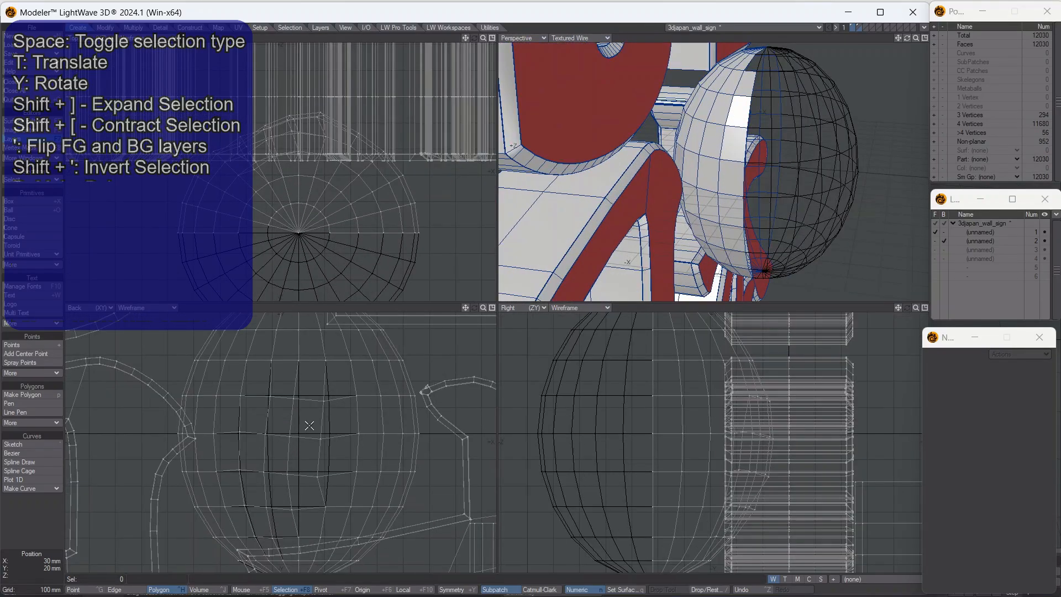
click(308, 424)
drag(299, 450, 285, 424)
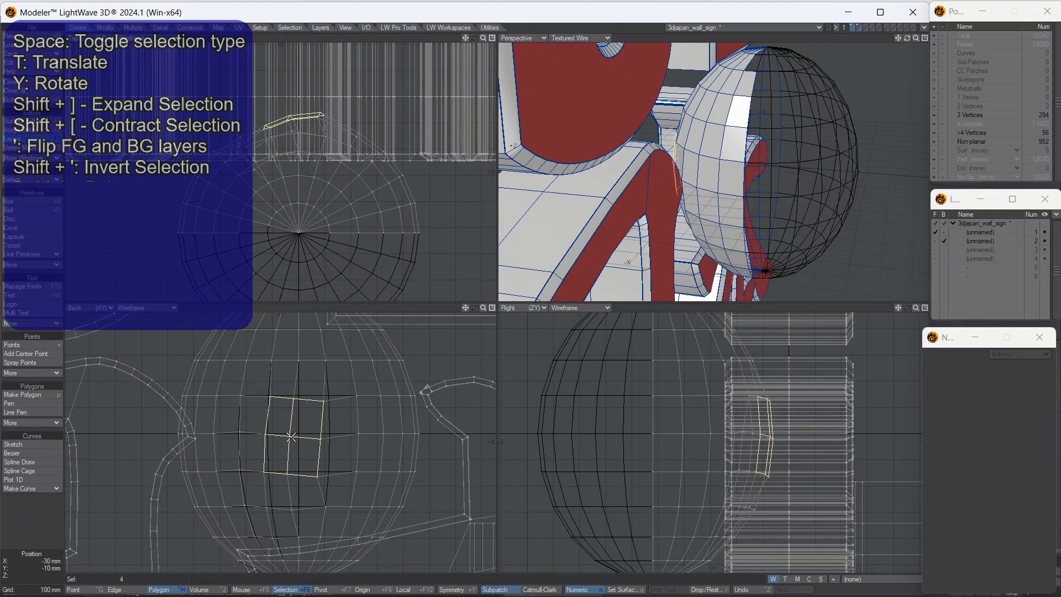
key(Delete)
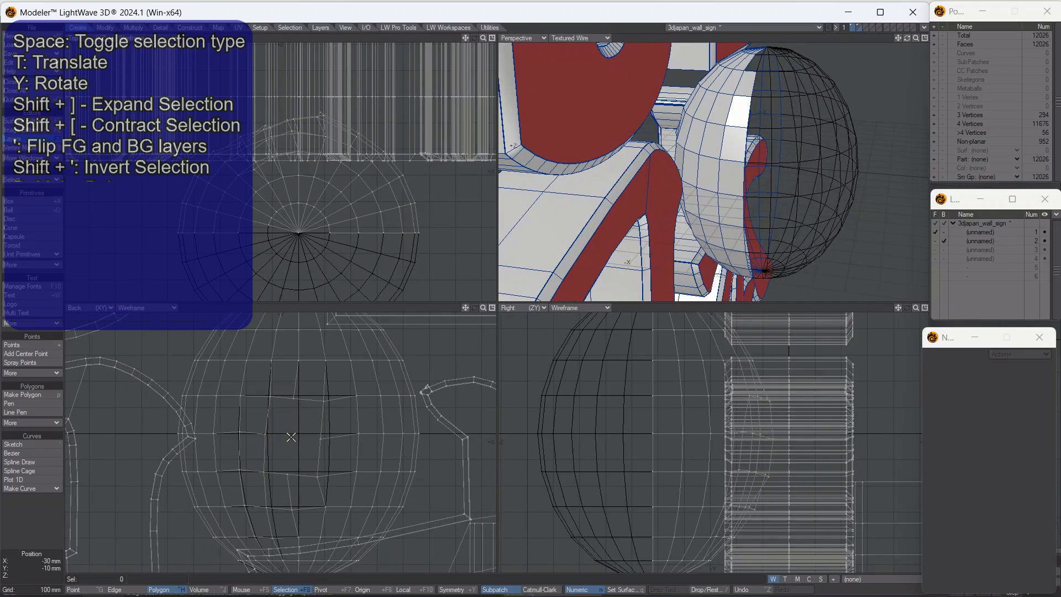
- Select the points around the hole in the ball, make a polygon from them, and clear the point selection
key(ctrl+g)
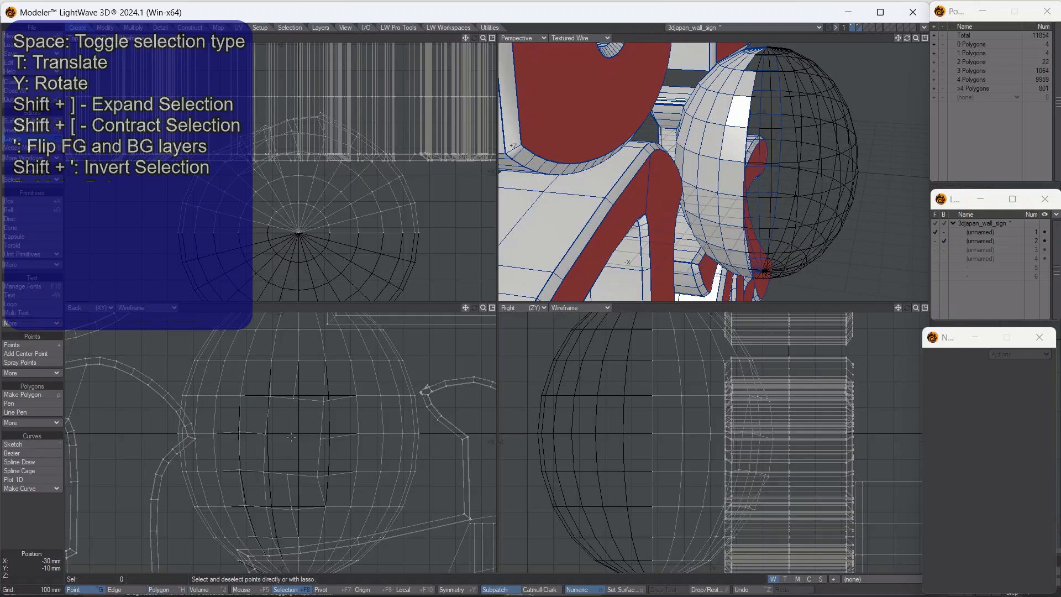
click(269, 397)
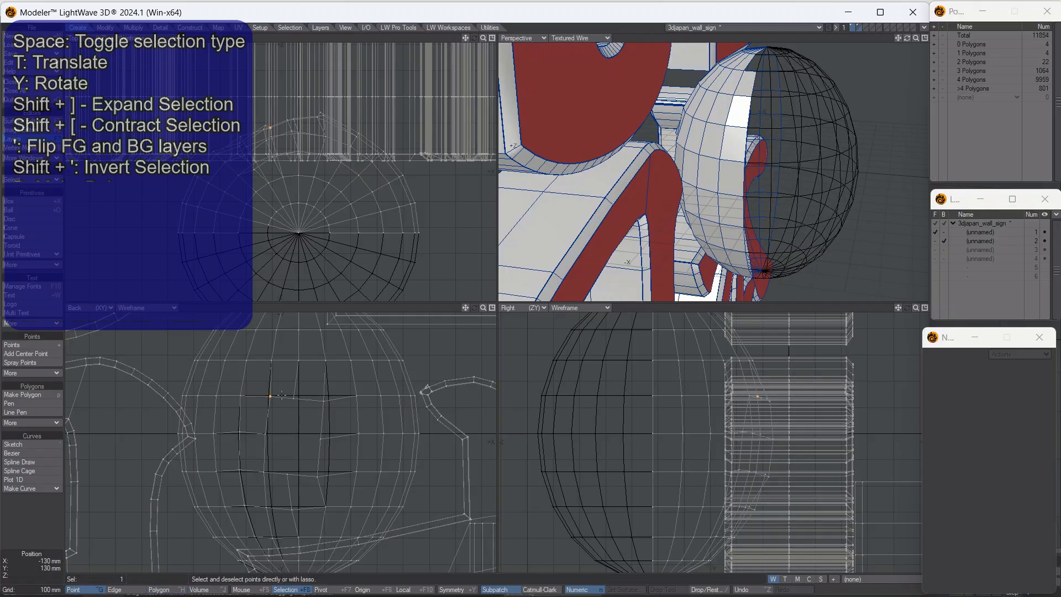
click(324, 402)
key(slash)
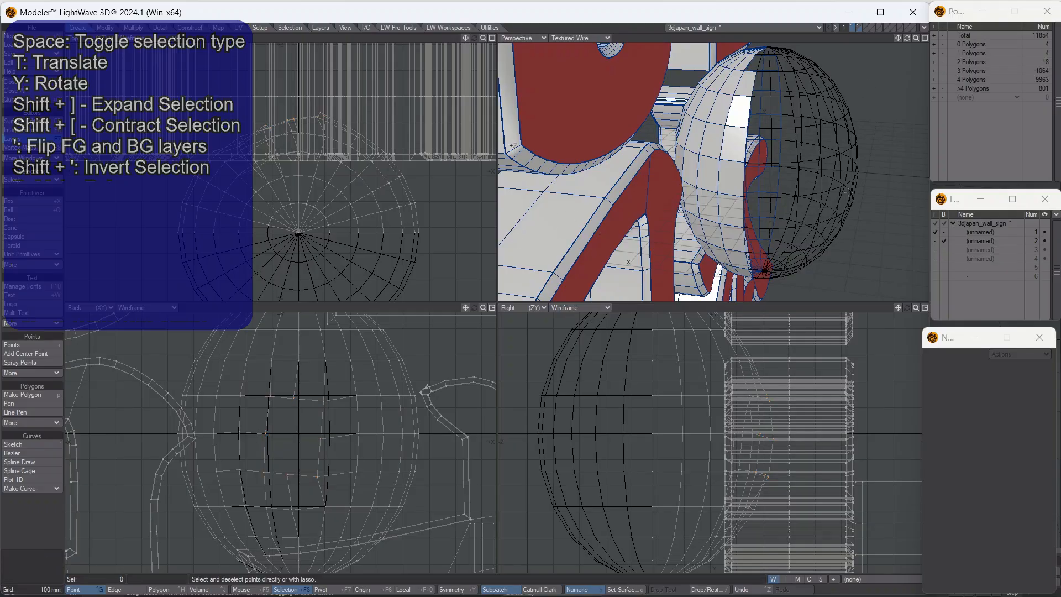
- Turn the Perspective view toward the filled side of the ball and select the new polygon in Polygons mode
drag(907, 38, 829, 42)
scroll(653, 184, up, 1)
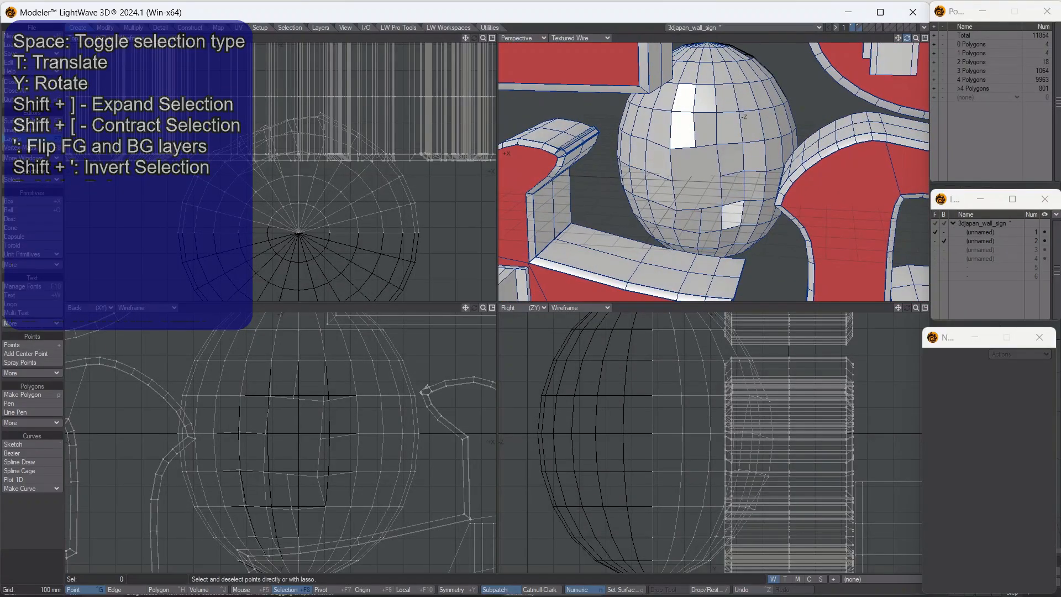
scroll(653, 183, up, 2)
scroll(653, 184, down, 1)
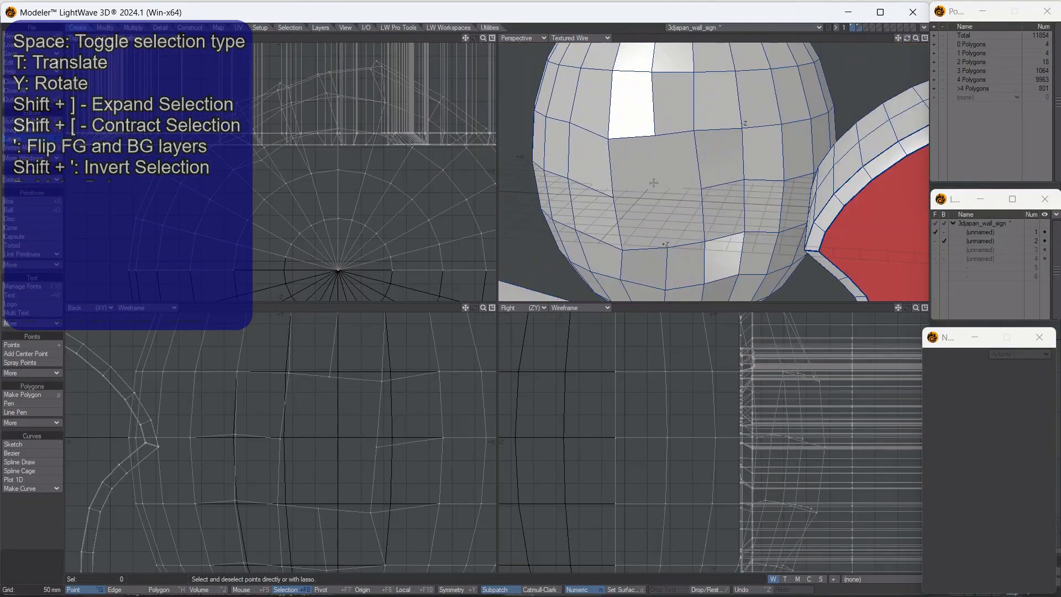
key(space)
click(653, 184)
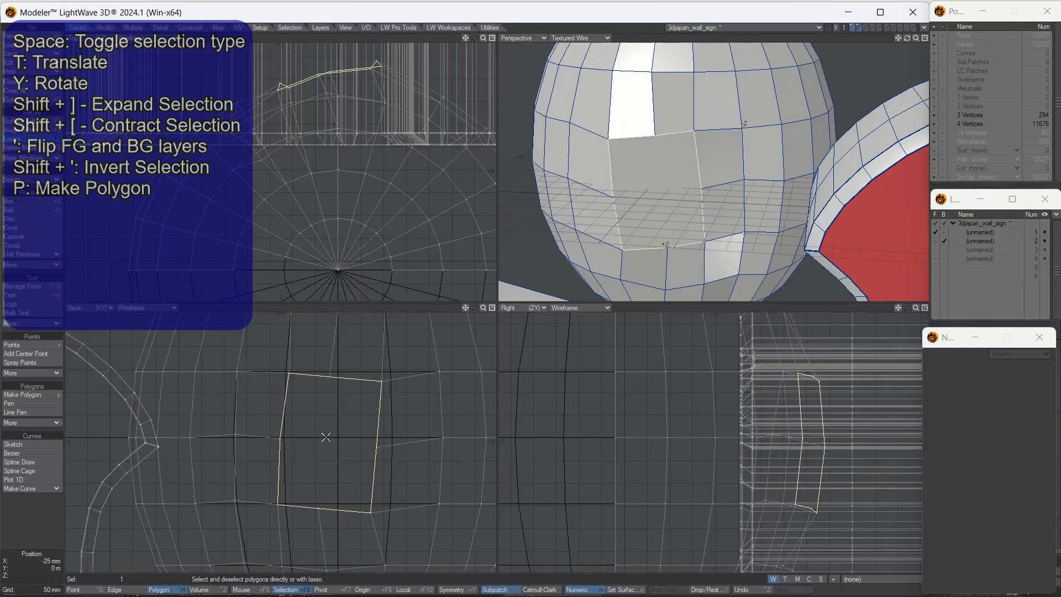
- Try rotating the selected polygon by 90 degrees and undo the rotation
key(r)
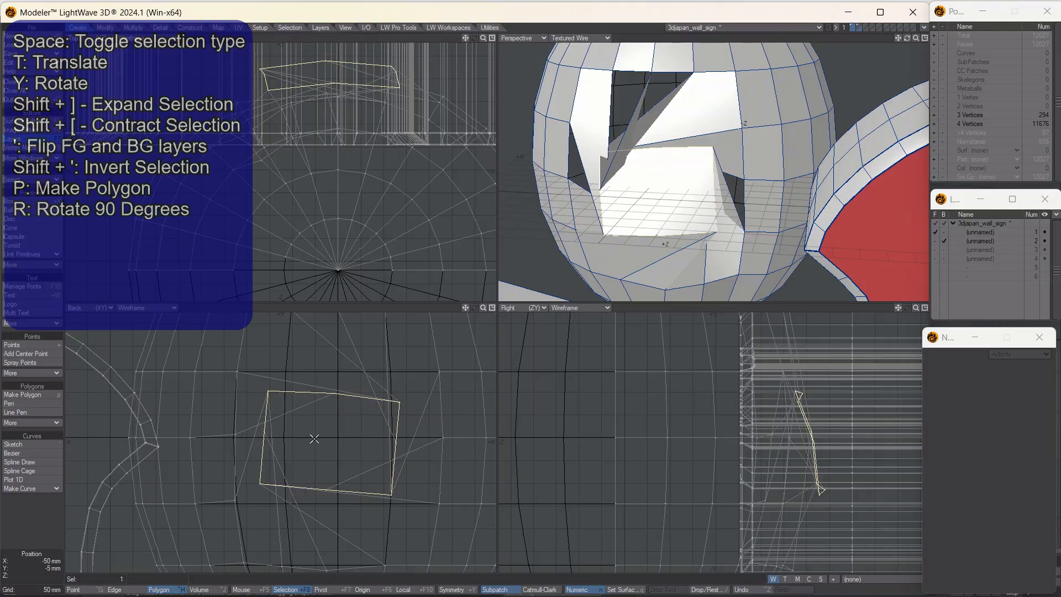
key(ctrl+z)
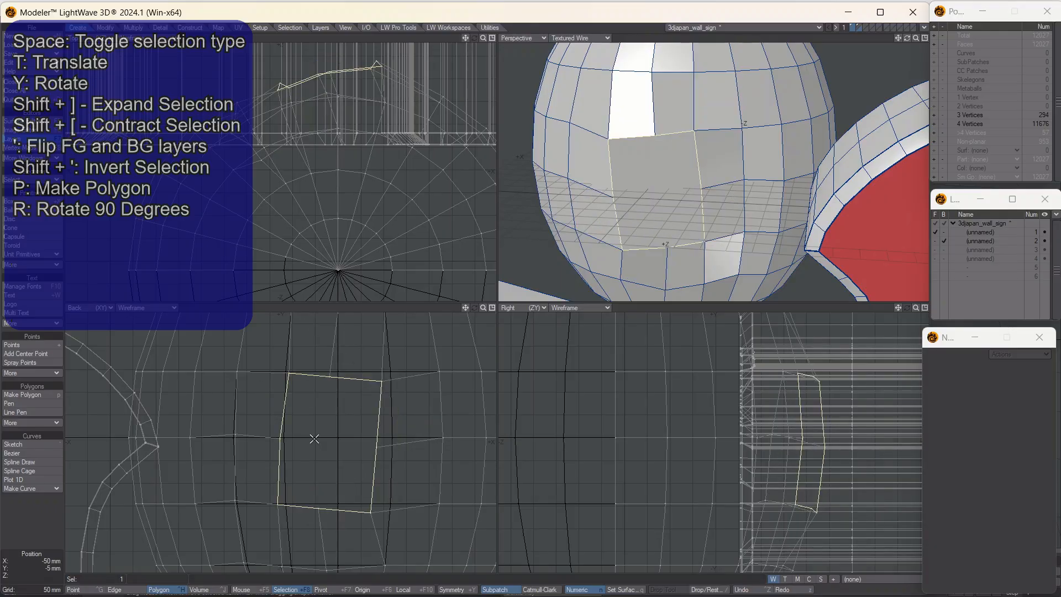
- Select the new polygon and three neighboring ball polygons, and name a new surface "square" for them
click(657, 176)
mouse_move(659, 109)
mouse_down()
mouse_move(693, 159)
mouse_move(639, 131)
mouse_move(677, 210)
mouse_up()
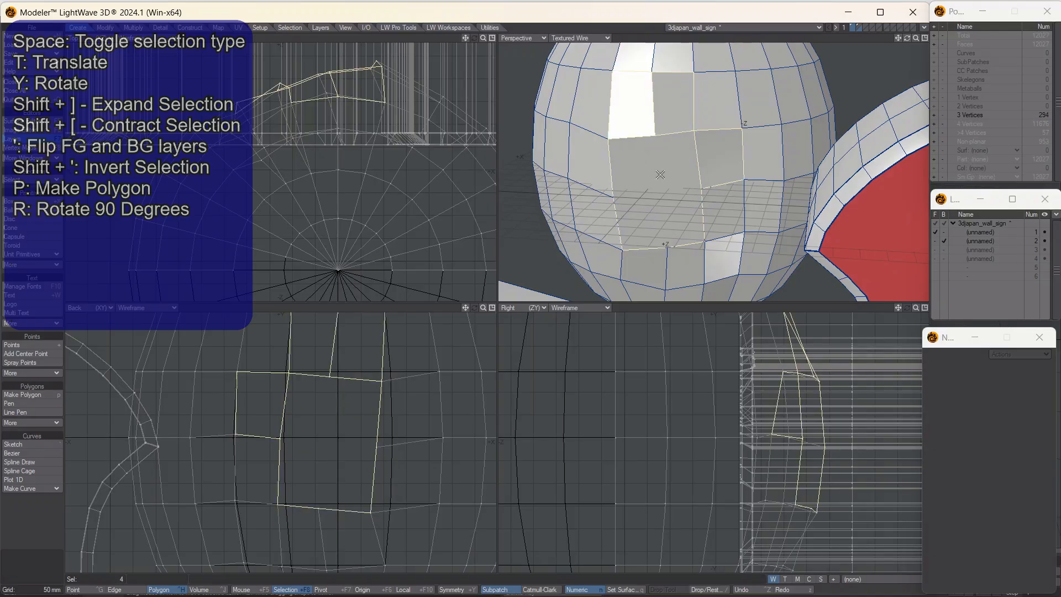
key(q)
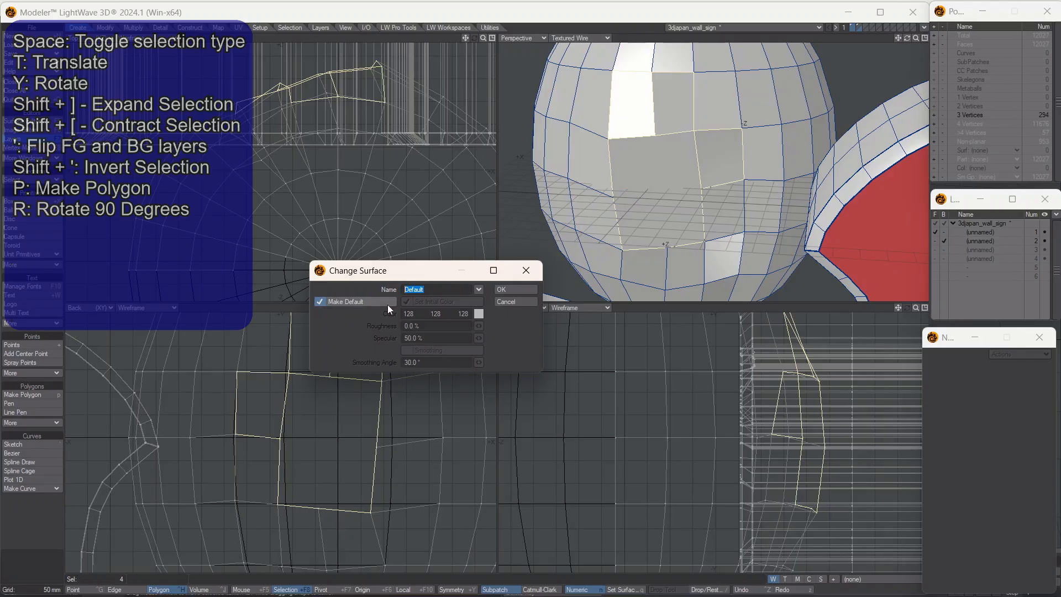
text(square)
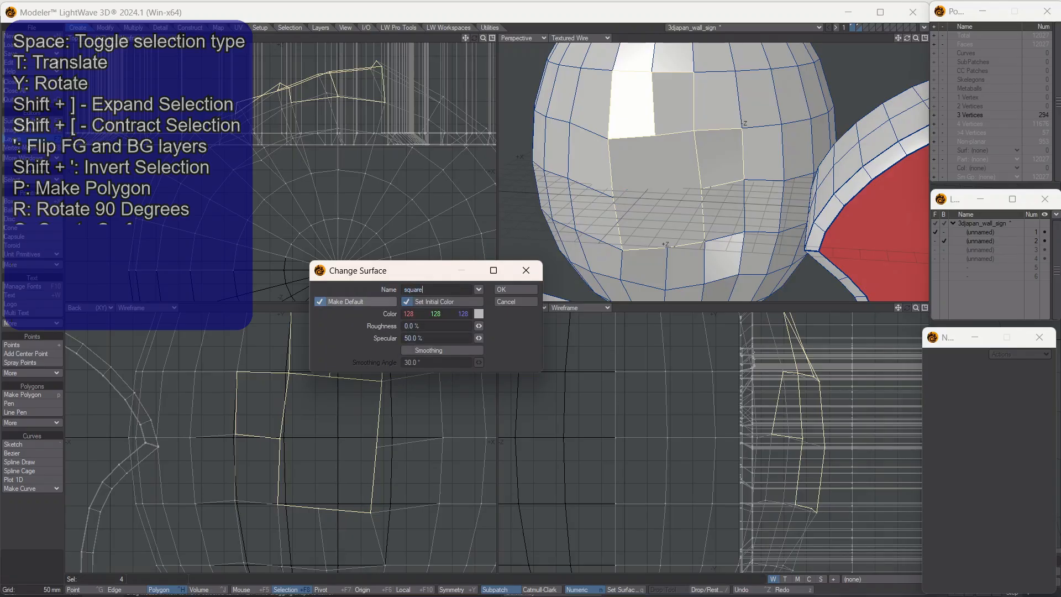
- Give the "square" surface a blue color of about 8, 47, 157, set roughness to 17%, enable smoothing, and apply it
click(478, 314)
click(366, 222)
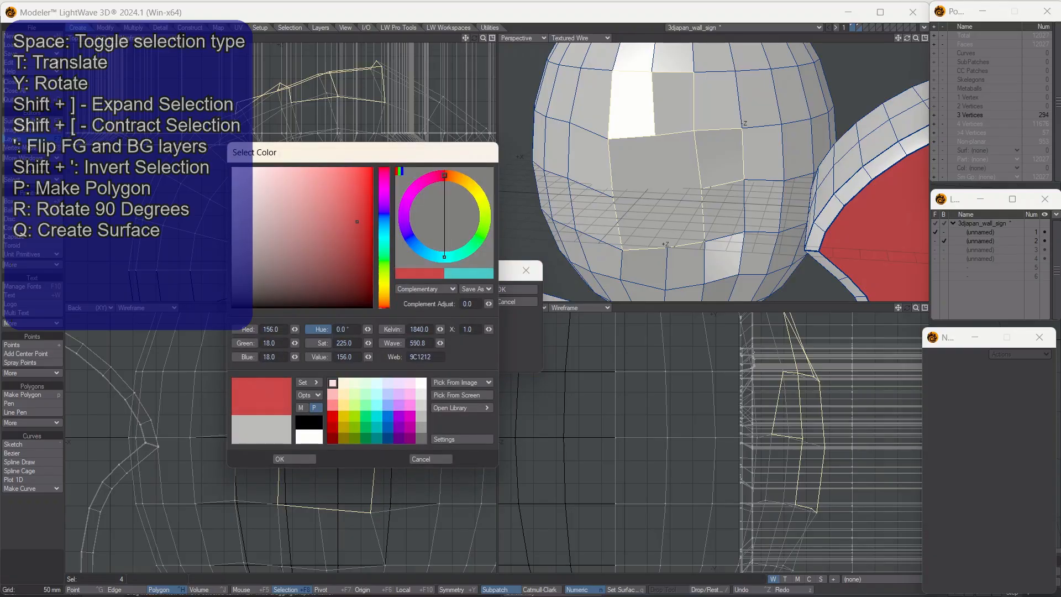
click(384, 220)
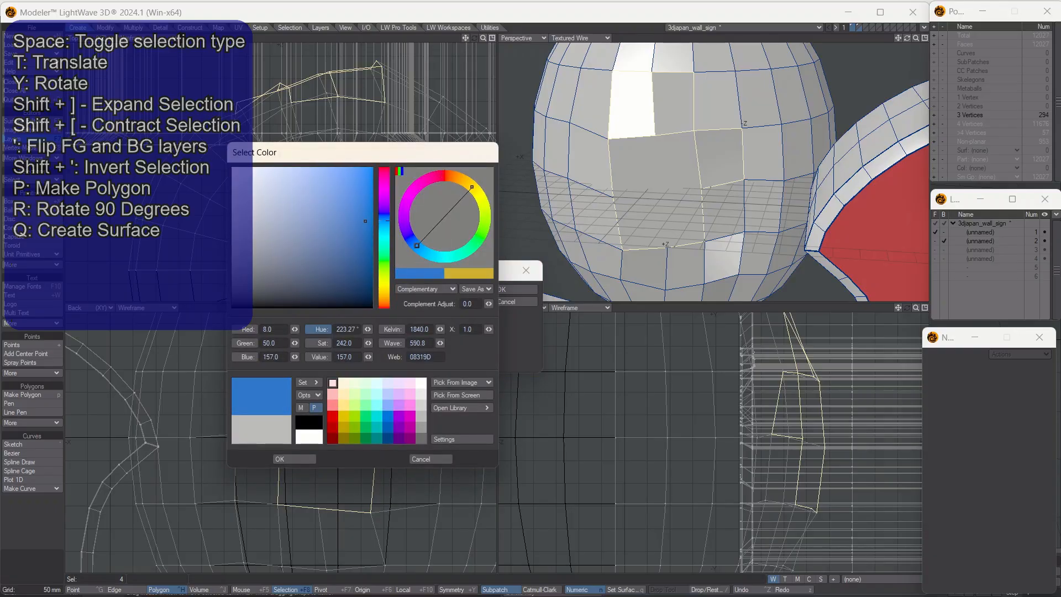
click(300, 457)
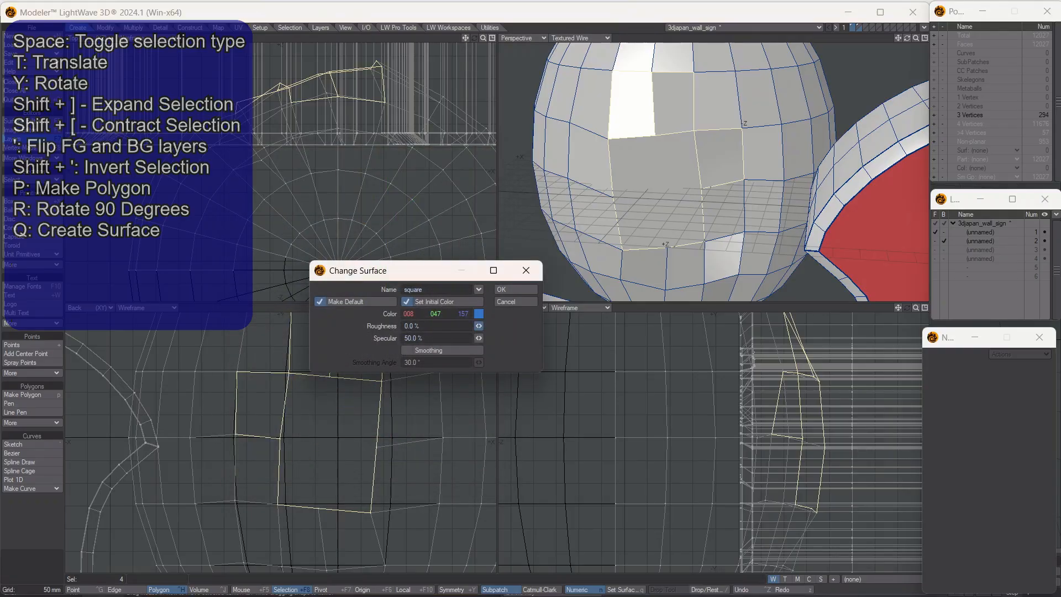
mouse_move(478, 326)
mouse_down()
mouse_move(493, 326)
mouse_move(478, 337)
mouse_up()
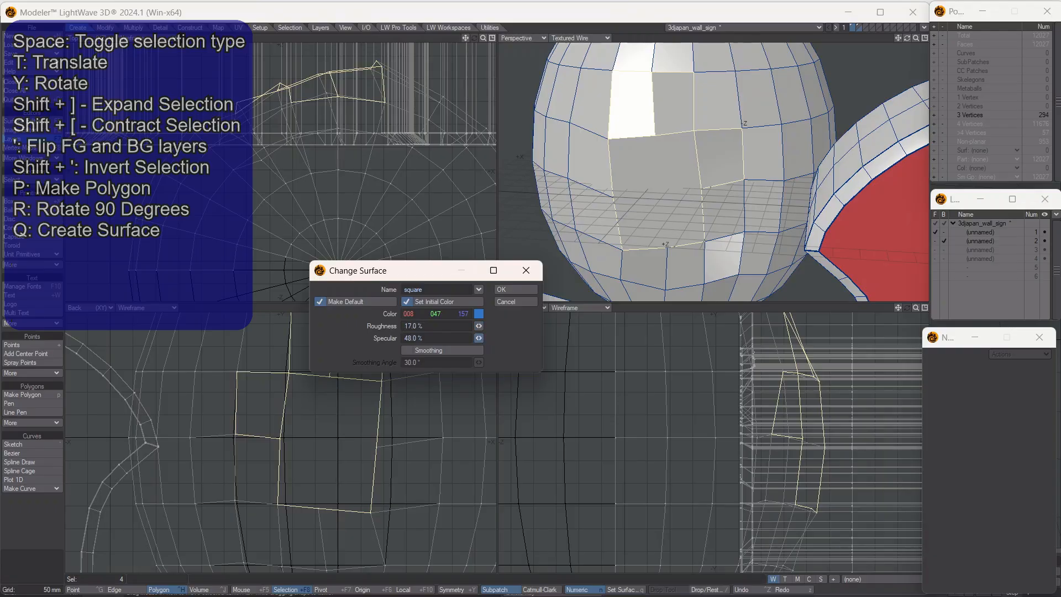
click(440, 351)
click(511, 290)
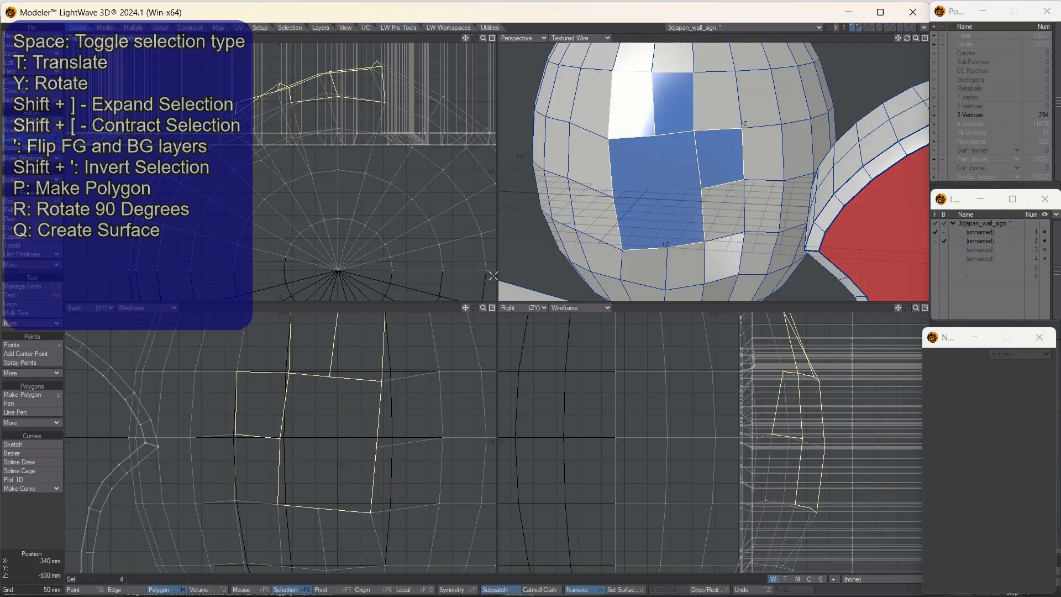
- Open the Surface Editor and review the settings of the Chrome, Red, Default and square surfaces
key(F5)
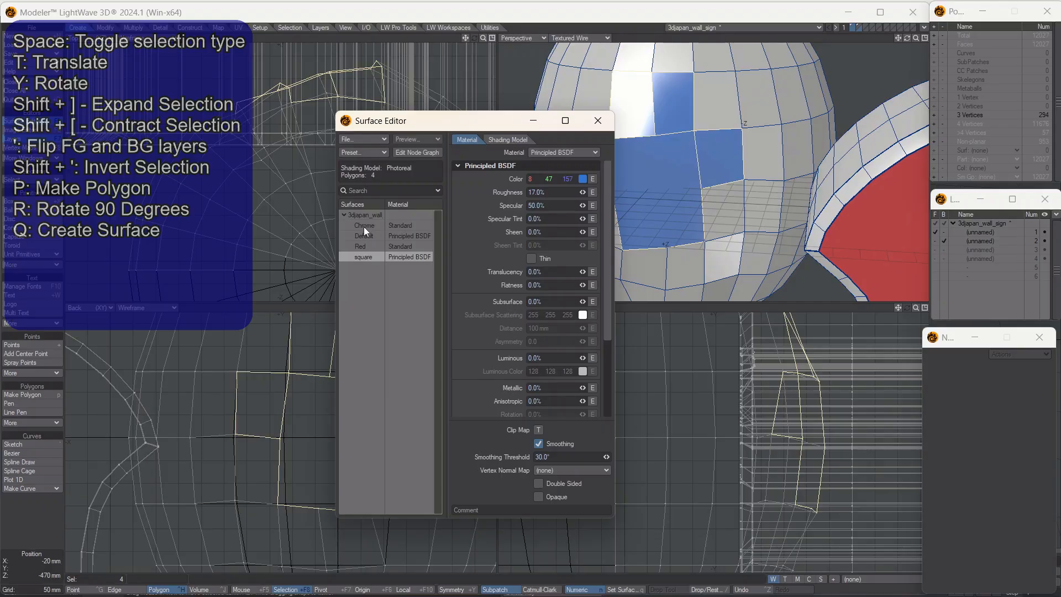
click(364, 227)
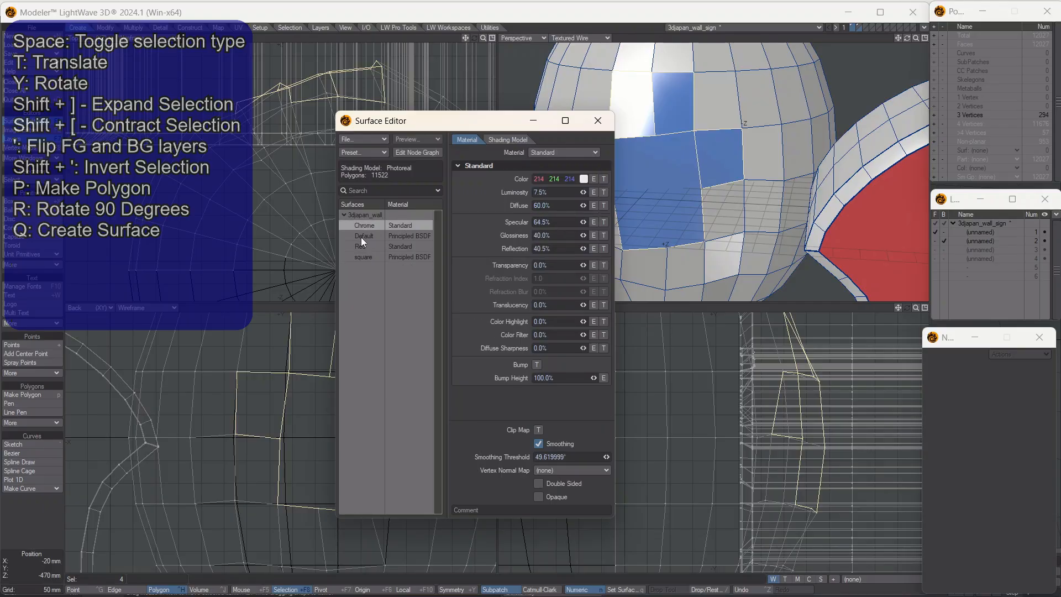
click(364, 247)
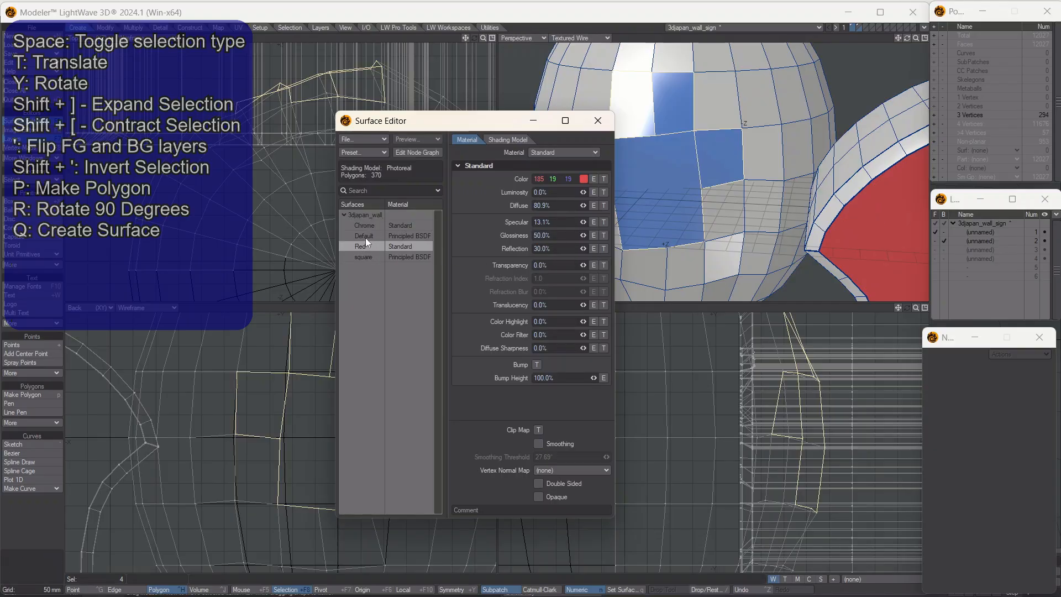
click(366, 237)
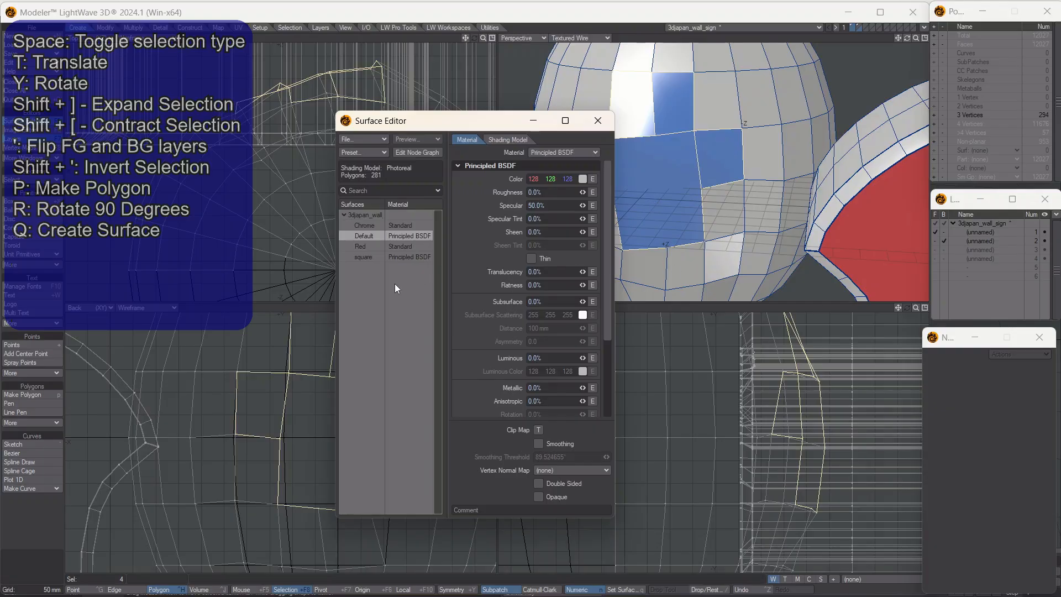
click(363, 257)
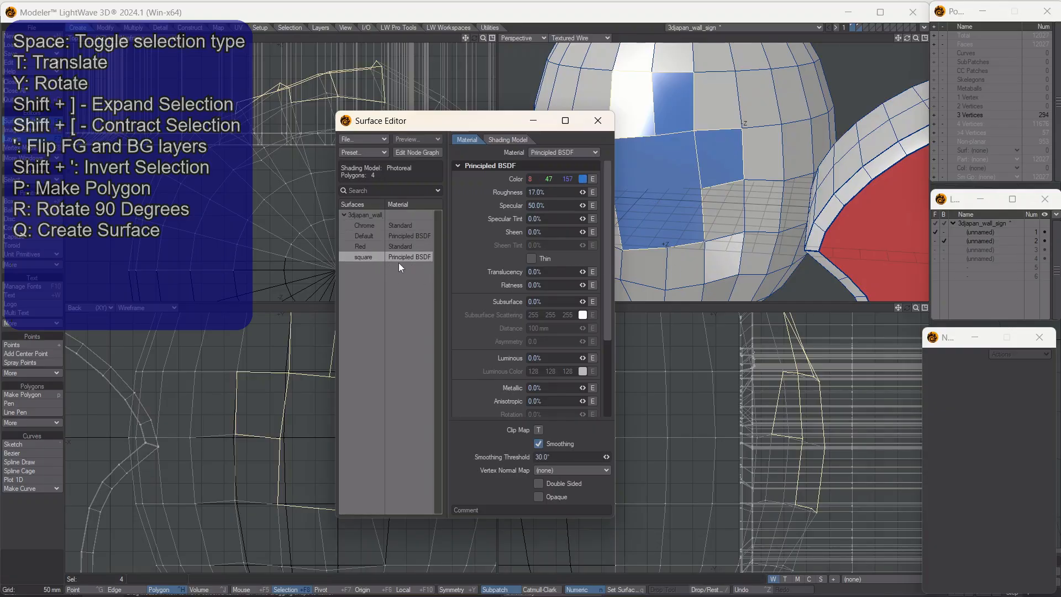
drag(448, 123, 208, 115)
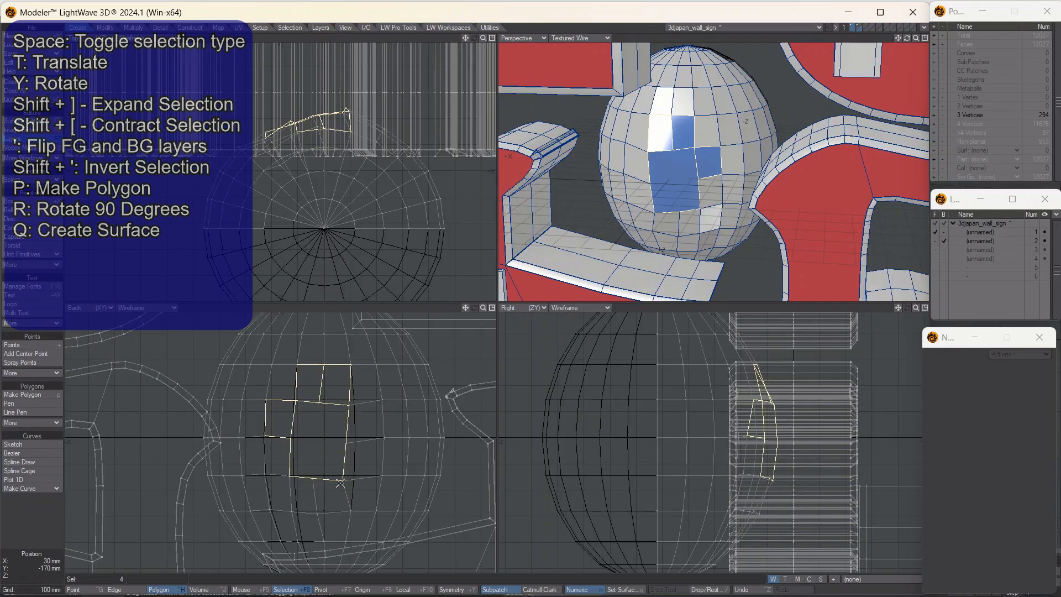
- Select the ball polygons around the blue squares, then try hiding the selection and hiding the unselected geometry, unhiding after each
key(slash)
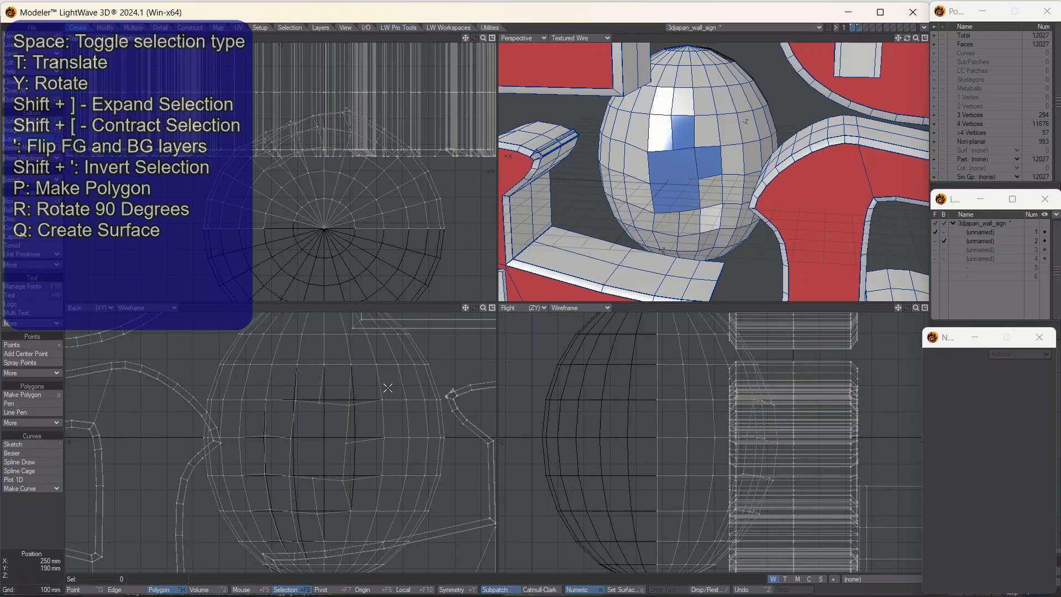
mouse_move(412, 399)
right_down()
mouse_move(340, 531)
mouse_move(260, 442)
mouse_move(331, 353)
mouse_move(406, 400)
right_up()
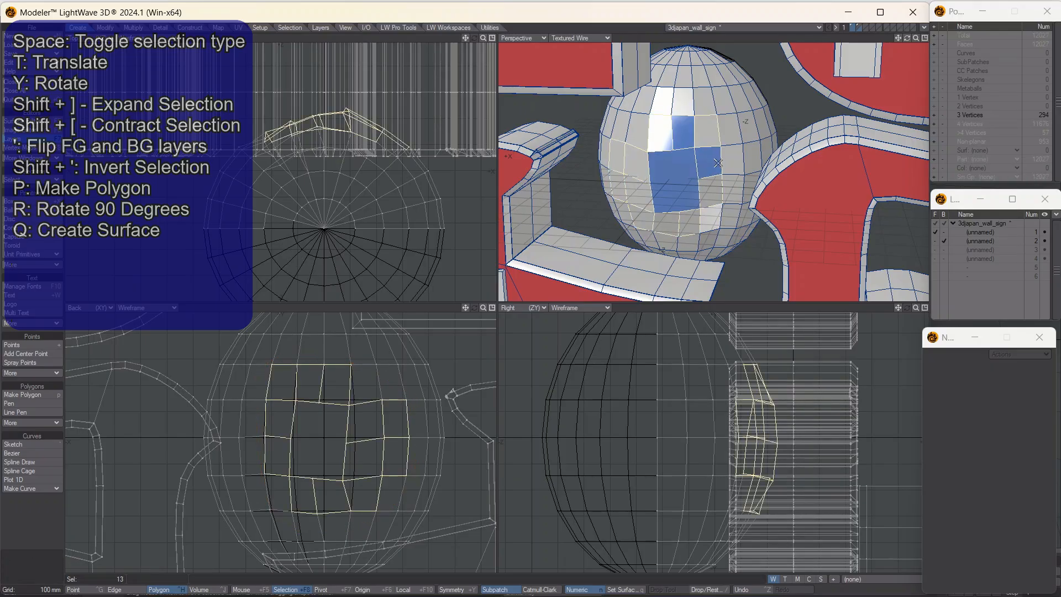
key(shift+a)
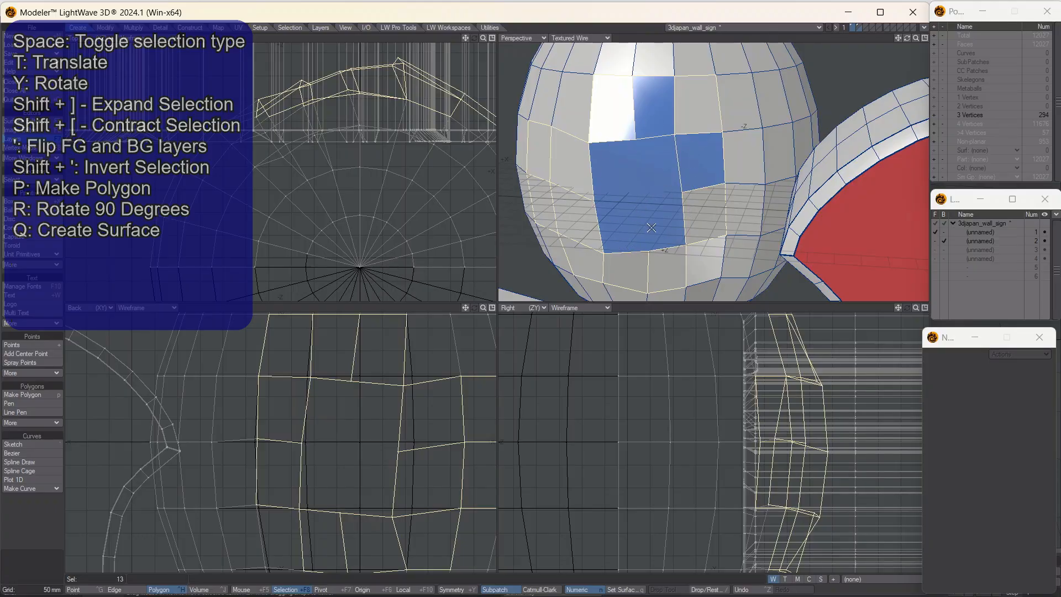
key(Delete)
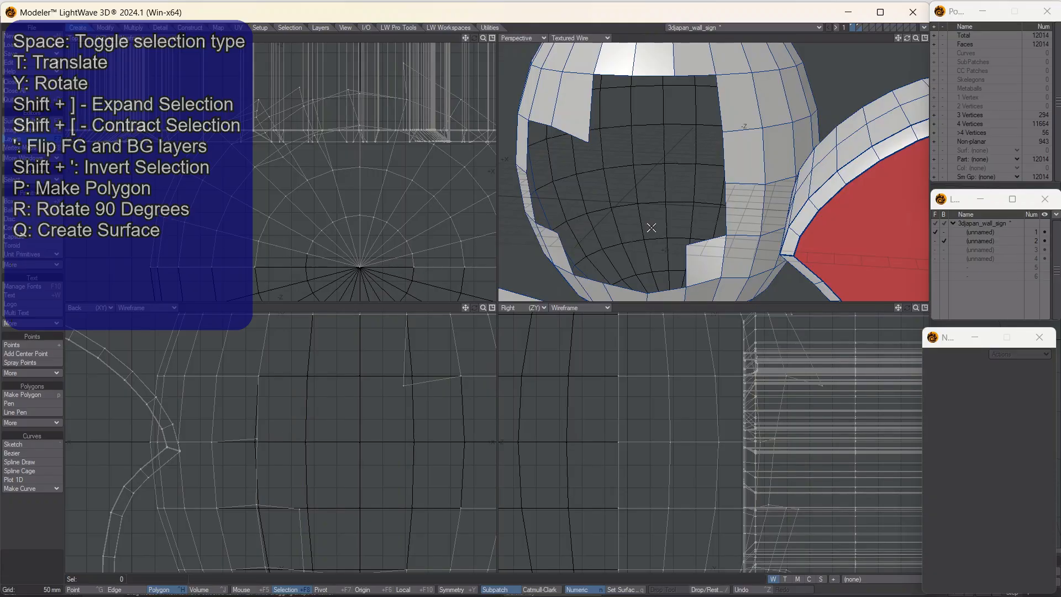
key(ctrl+z)
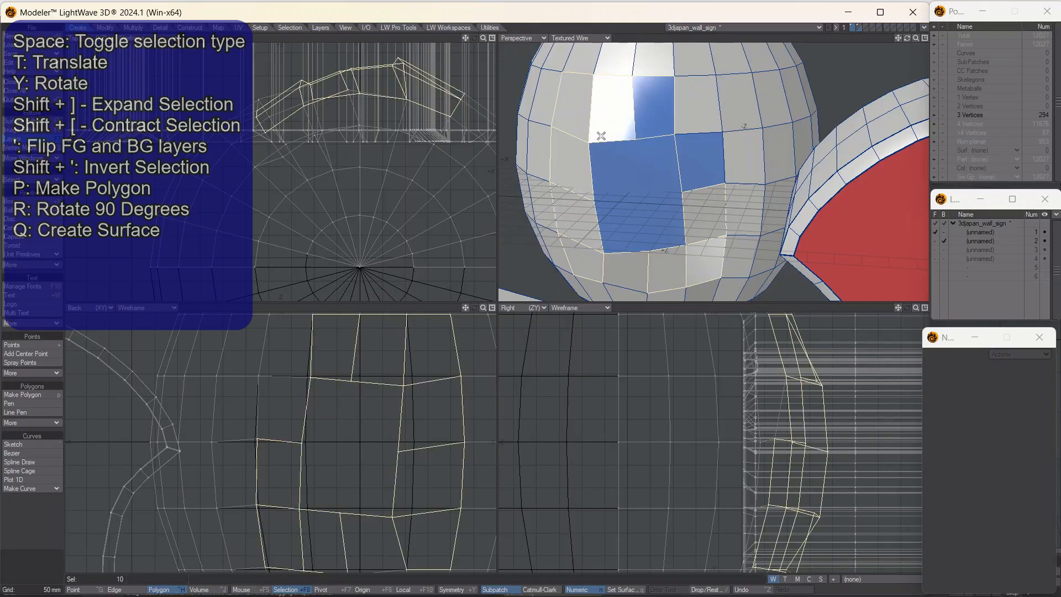
key(=)
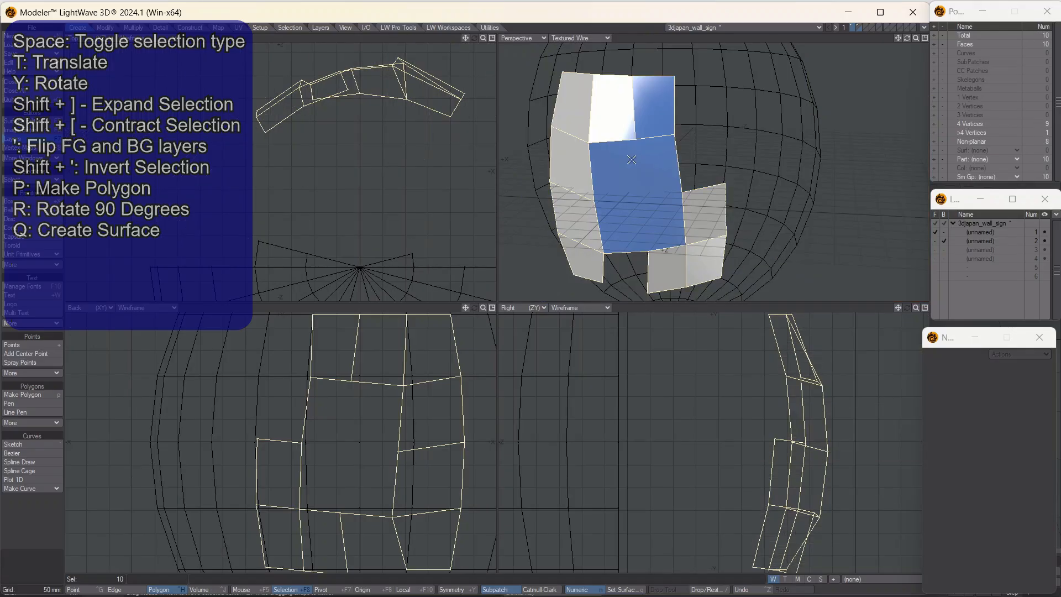
key(backslash)
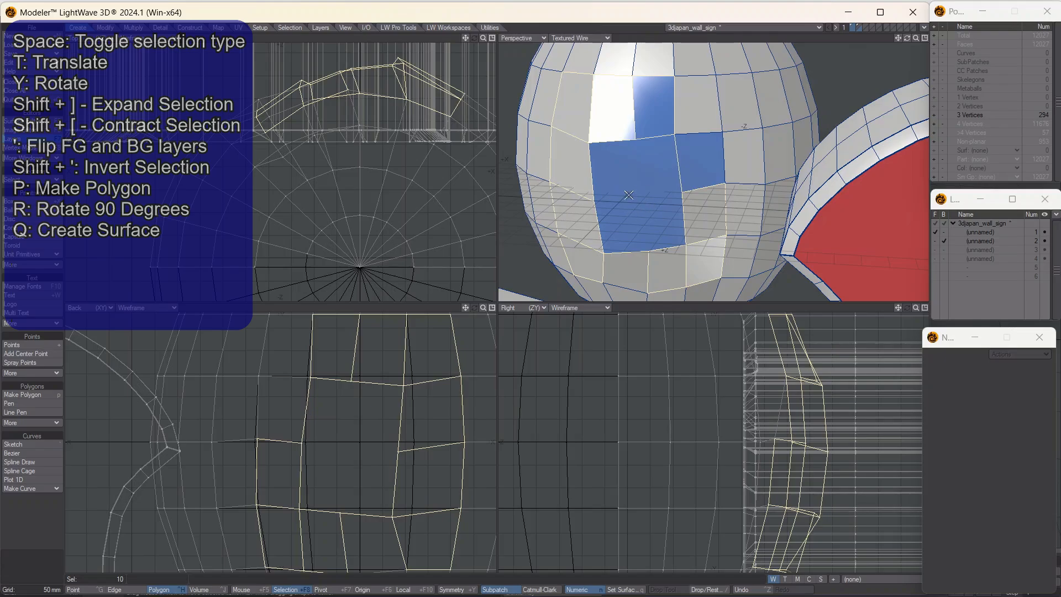
- Select the large blue polygon and two adjacent grey ones, and transform them with a 5.85 mm X offset, 4° bank and about 103% scale
key(slash)
click(642, 161)
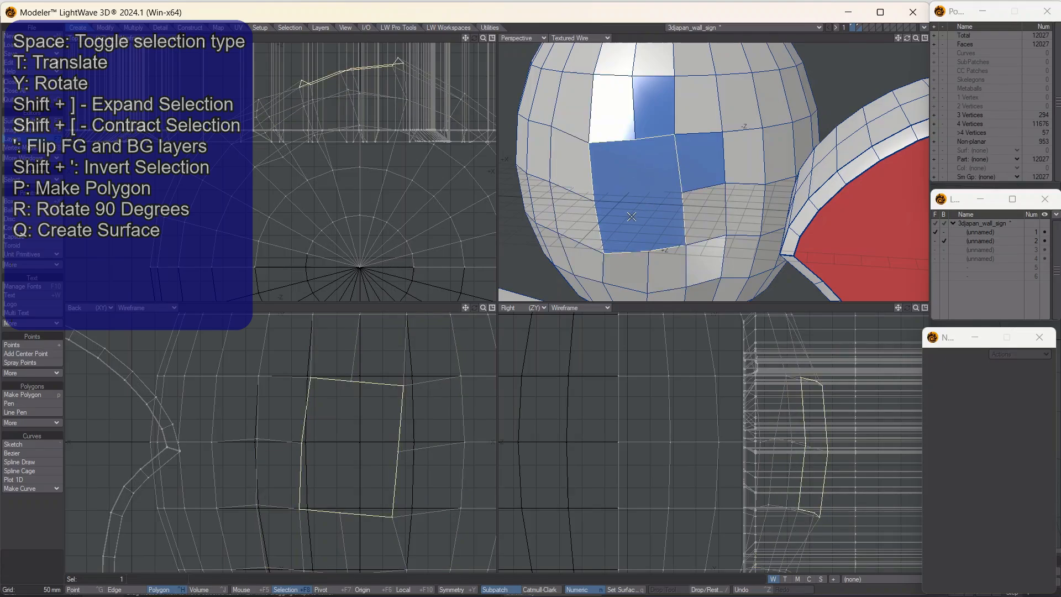
click(632, 218)
click(596, 218)
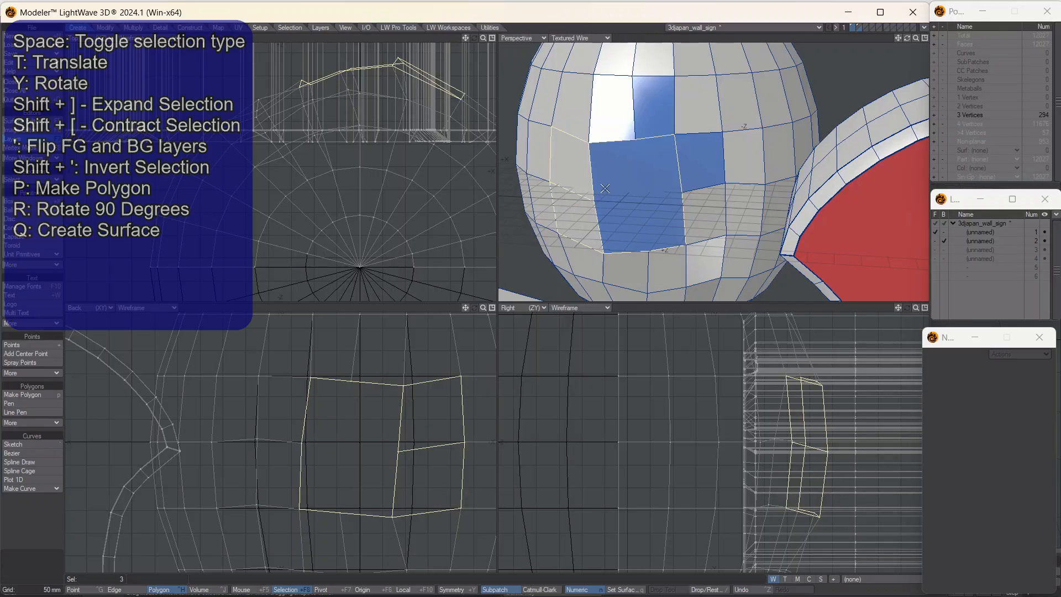
key(t)
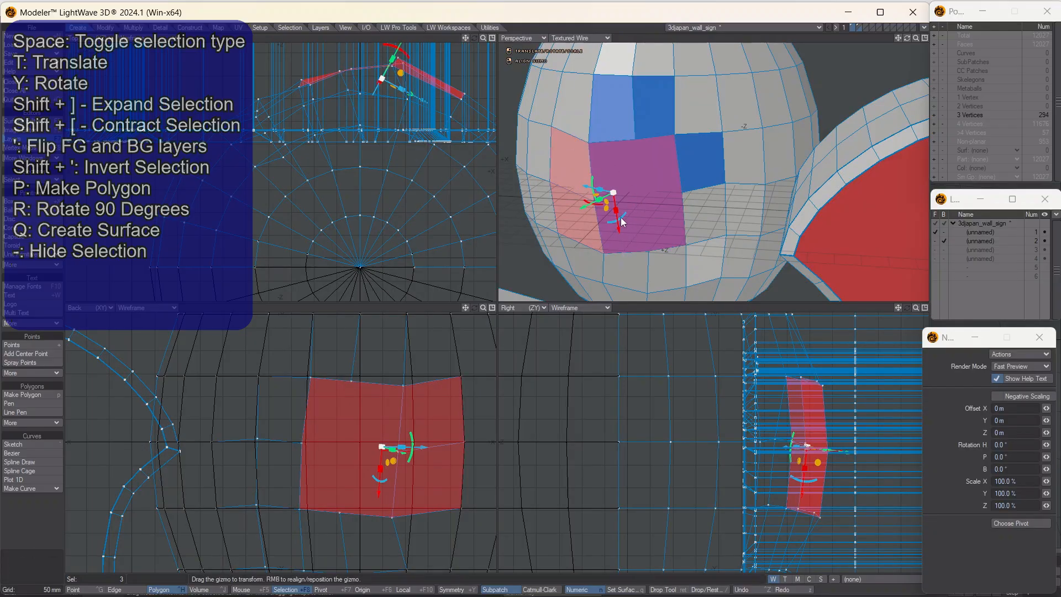
mouse_move(622, 221)
mouse_down()
mouse_move(603, 246)
mouse_move(622, 216)
mouse_move(617, 251)
mouse_move(612, 221)
mouse_move(615, 231)
mouse_up()
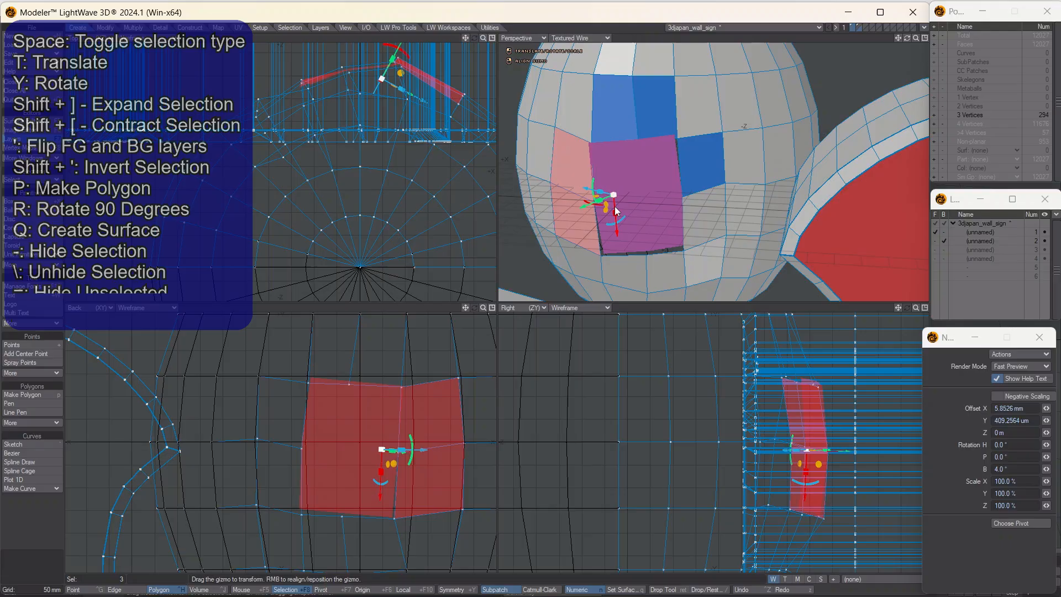
mouse_move(615, 214)
mouse_down()
mouse_move(619, 235)
mouse_move(614, 202)
mouse_move(602, 217)
mouse_move(622, 189)
mouse_move(608, 209)
mouse_move(616, 199)
mouse_up()
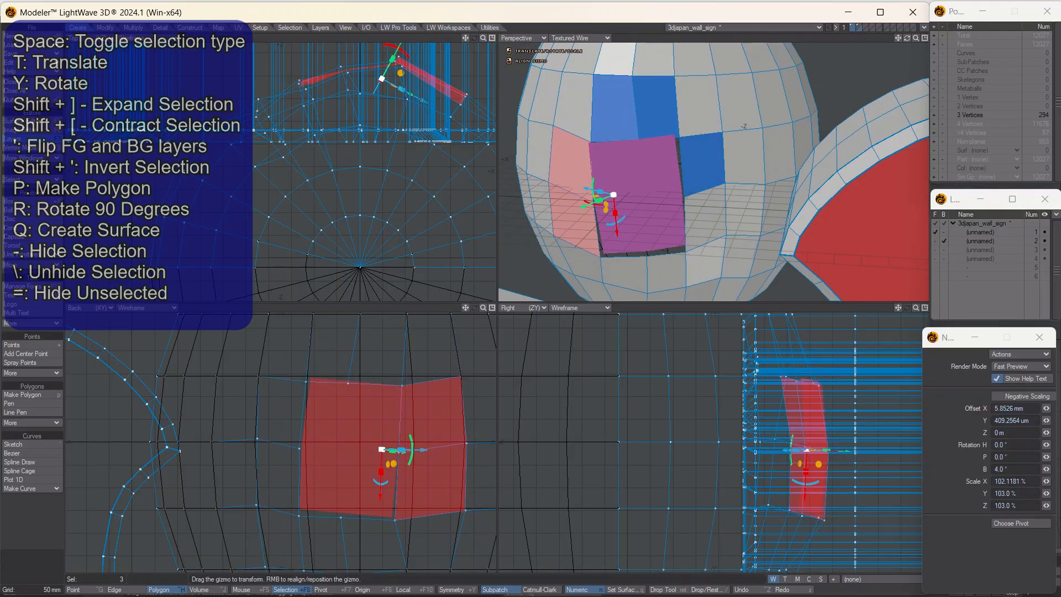
key(Return)
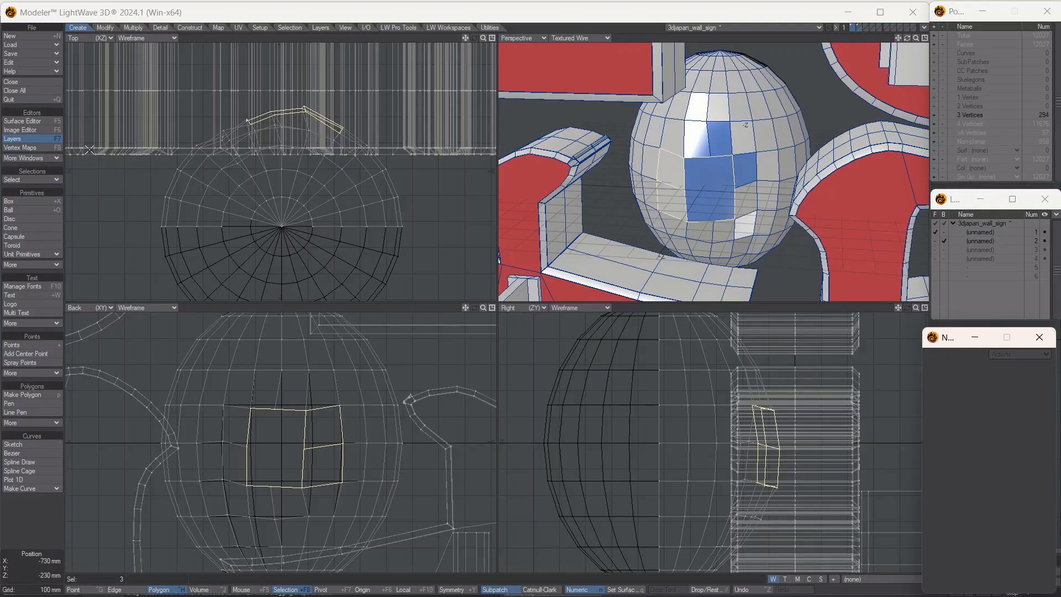
- Open the keyboard shortcut configuration and look through the commands and their assigned keys
click(25, 64)
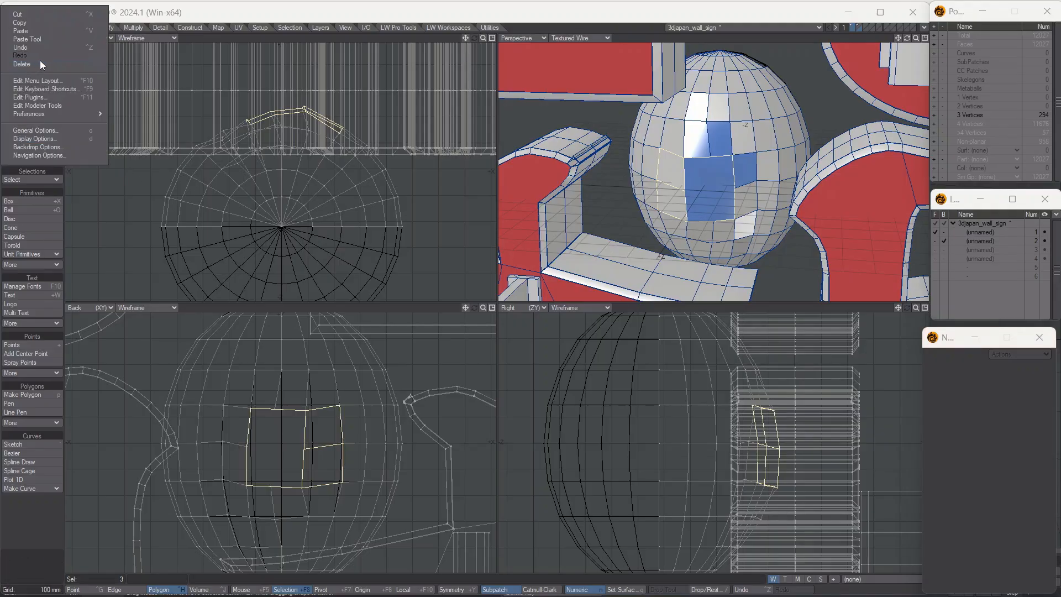
click(42, 90)
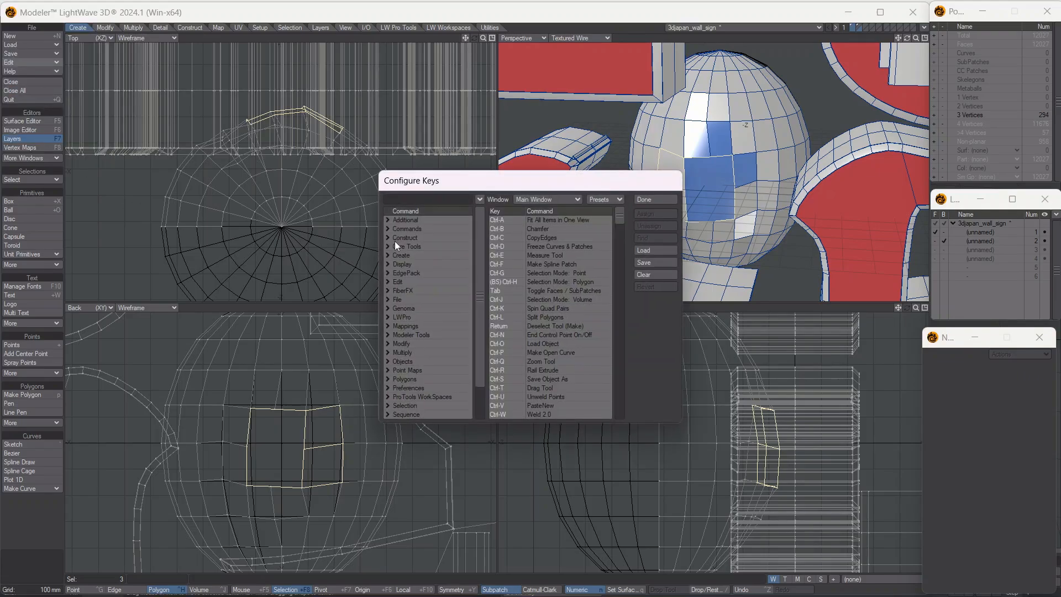
drag(490, 183, 496, 205)
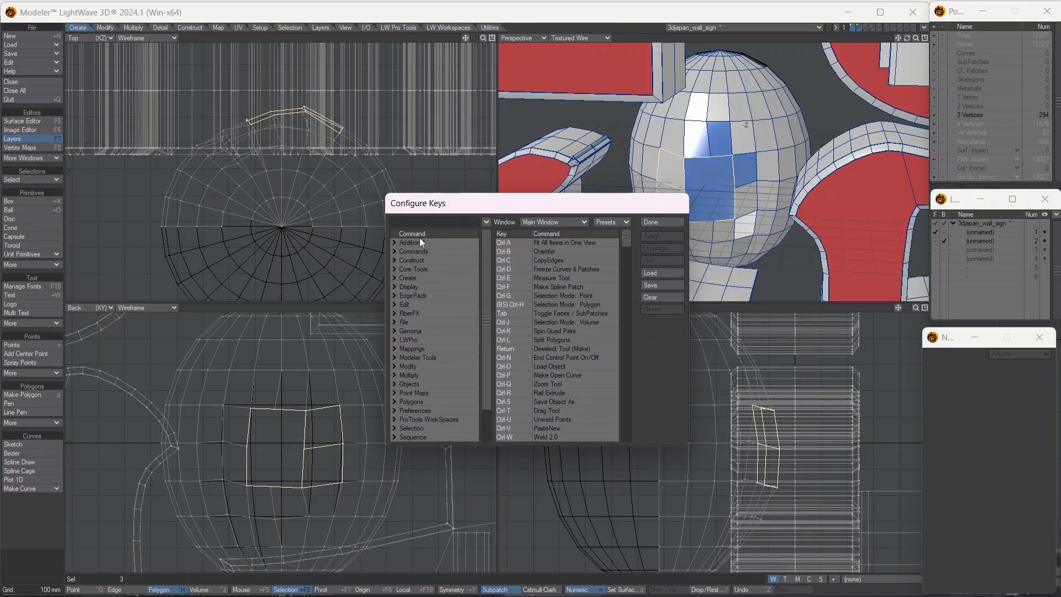
click(418, 224)
scroll(512, 296, down, 1)
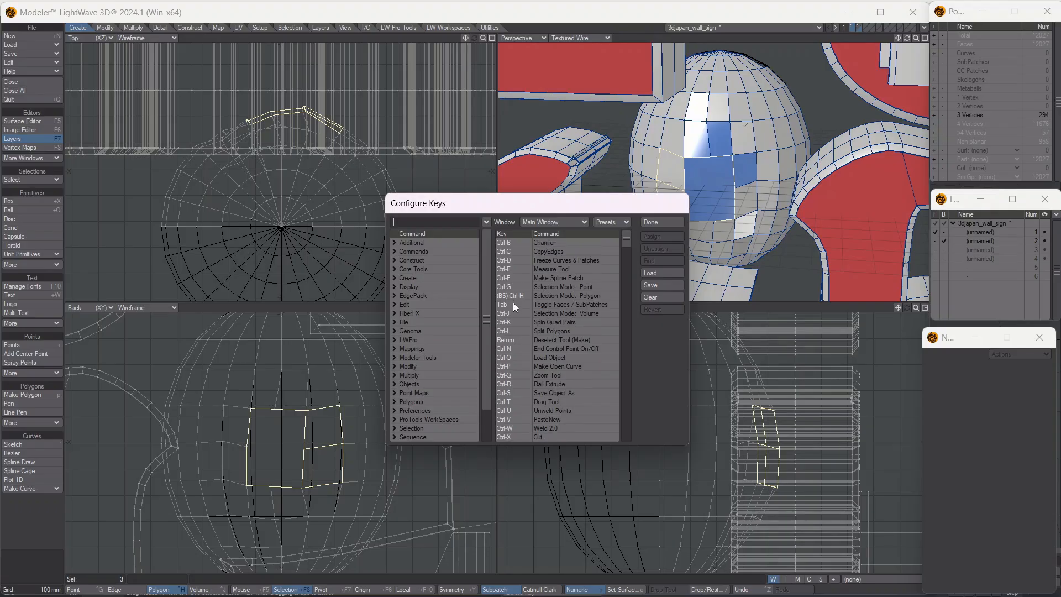
scroll(513, 302, up, 1)
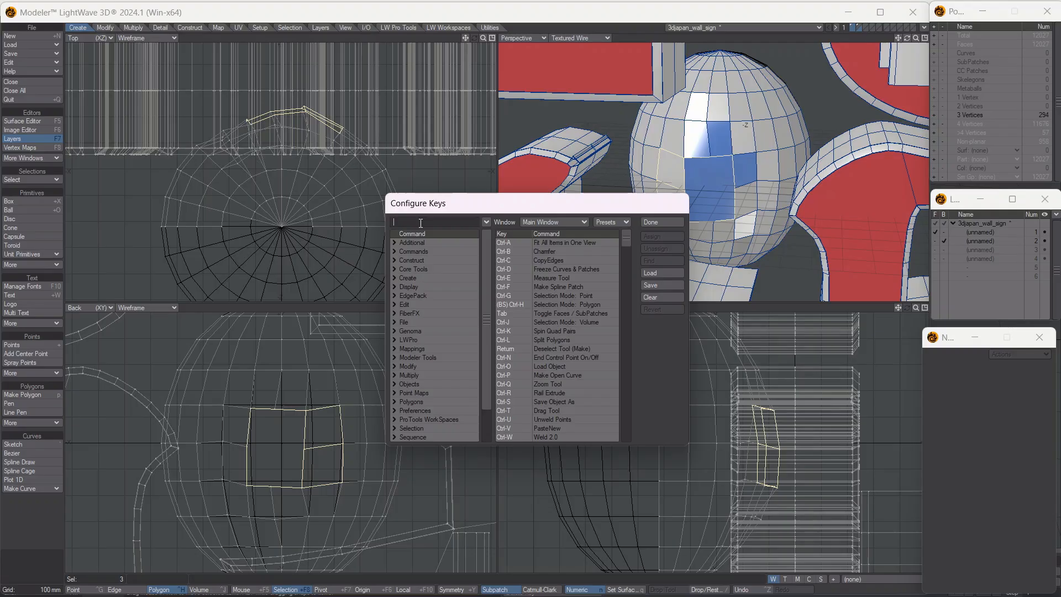
- Filter the commands by "cut" and find the key assigned to the Cut command under Edit
text(cut)
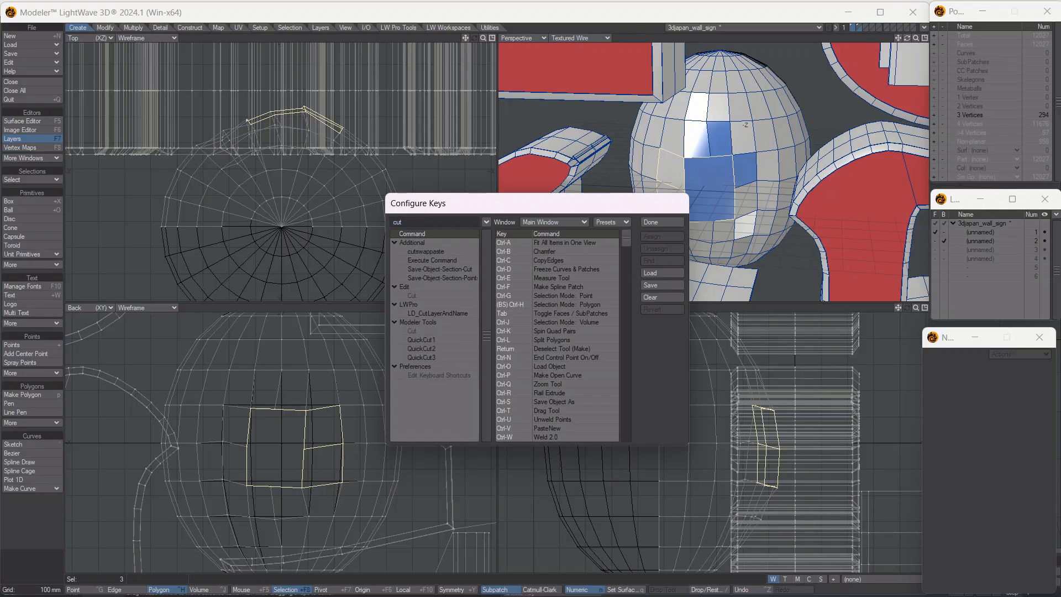
click(419, 296)
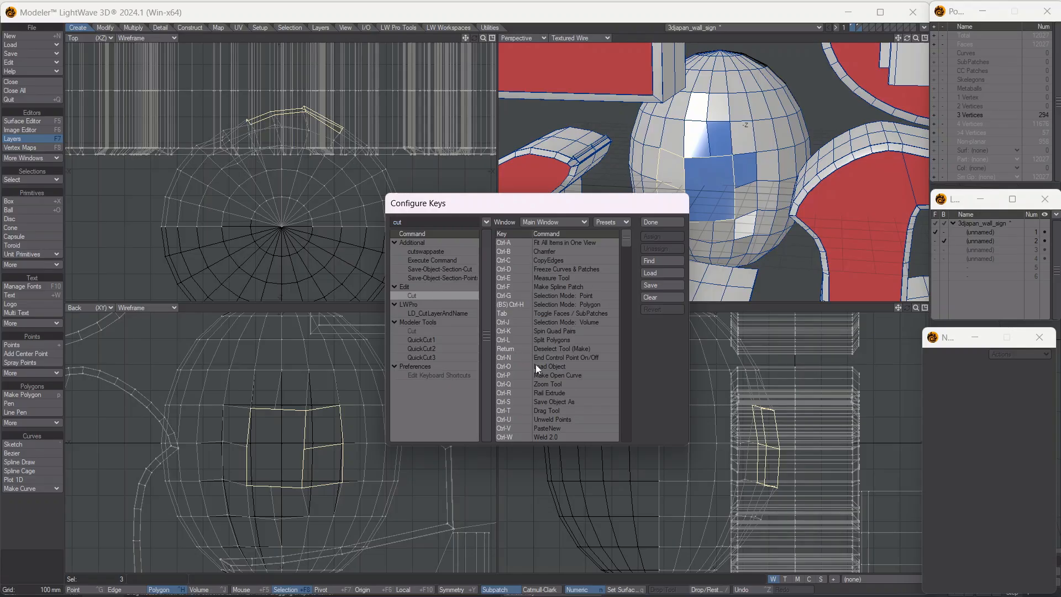
click(649, 260)
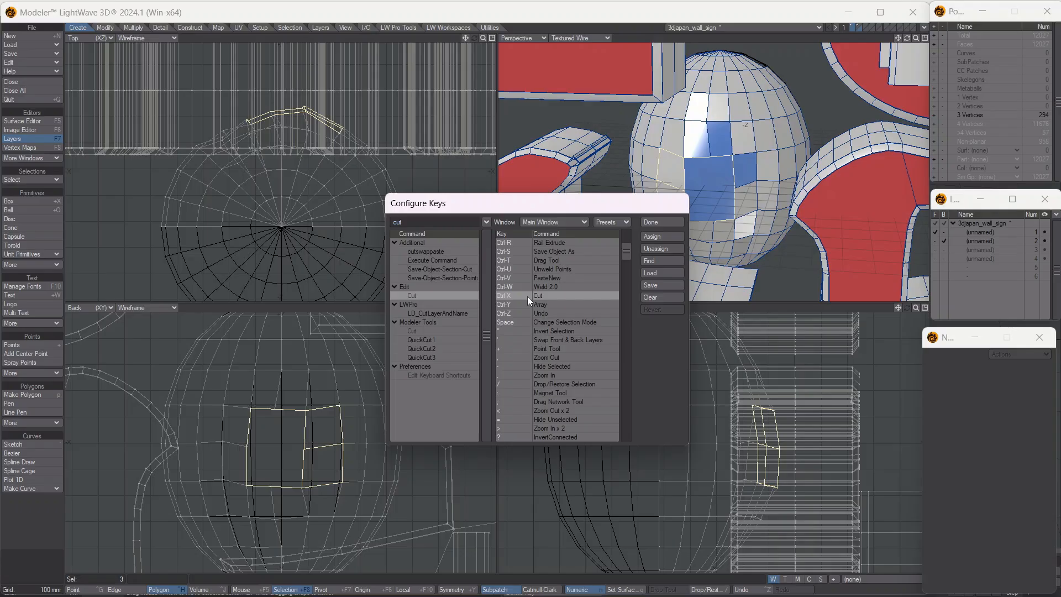
- Unassign the Cut command from Ctrl-X and look through the list of key assignments
click(648, 248)
scroll(530, 320, up, 6)
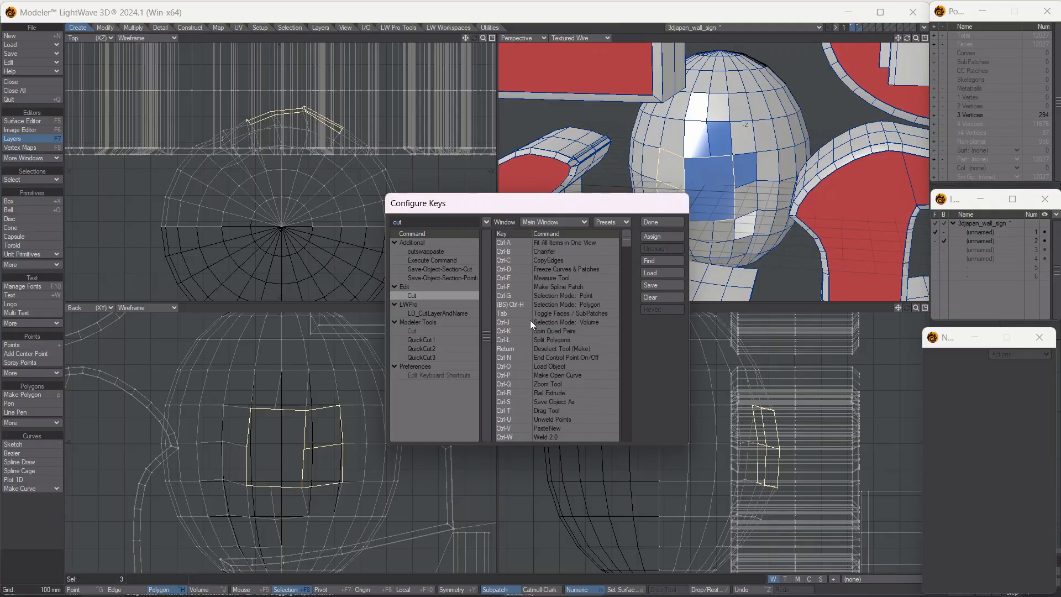
scroll(529, 320, down, 5)
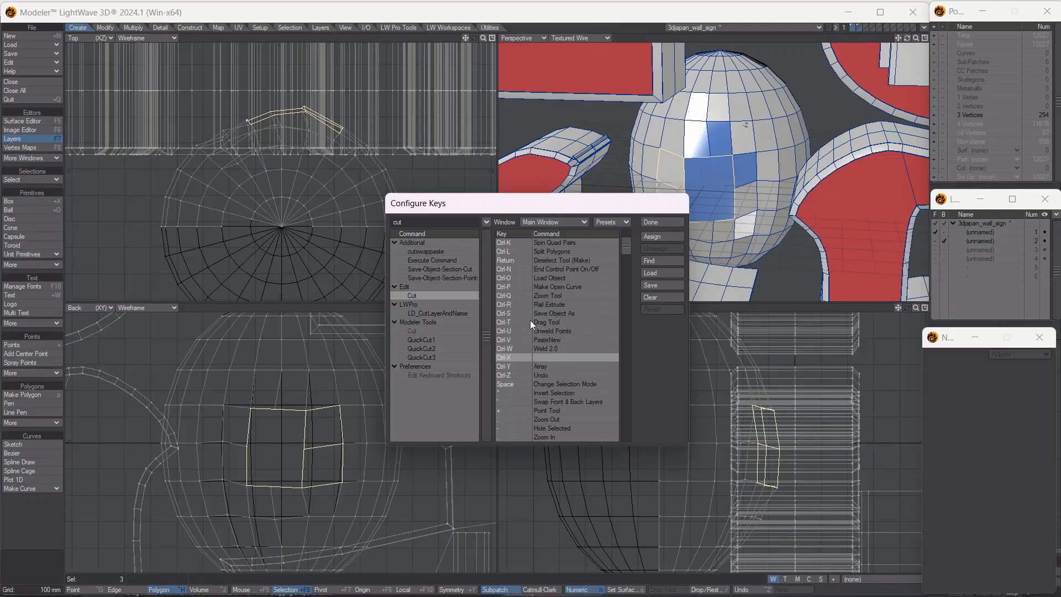
scroll(530, 320, down, 10)
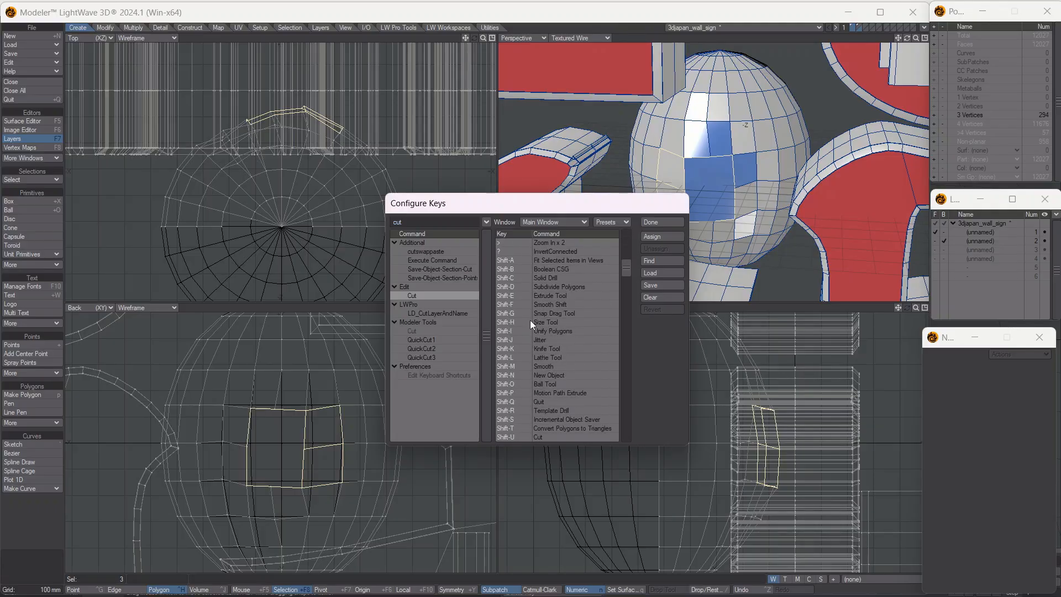
- Look through the key assignments and unassign the Clone command from the c key
scroll(530, 320, down, 10)
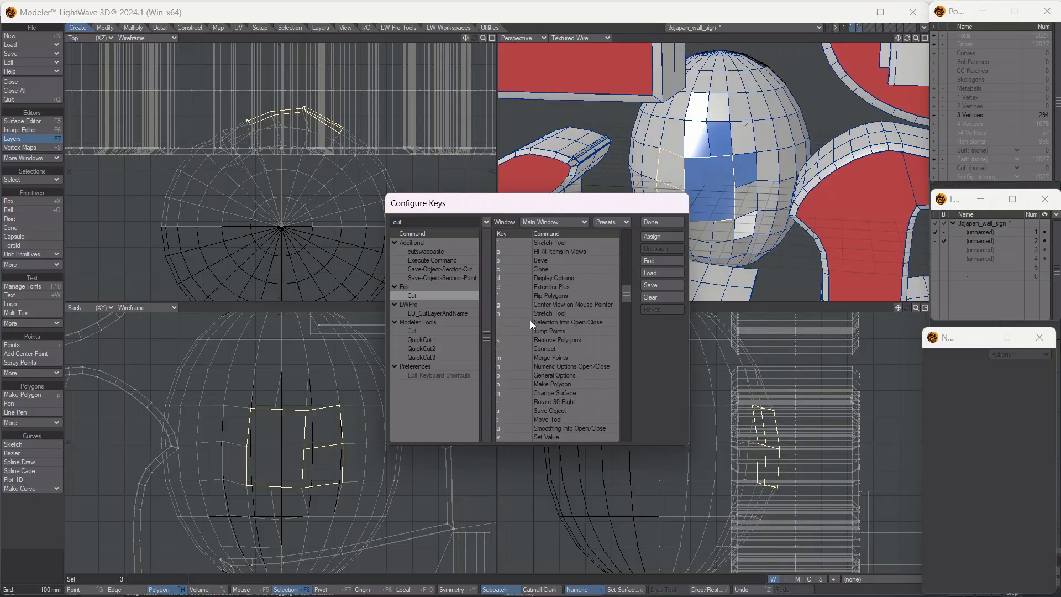
scroll(529, 320, down, 10)
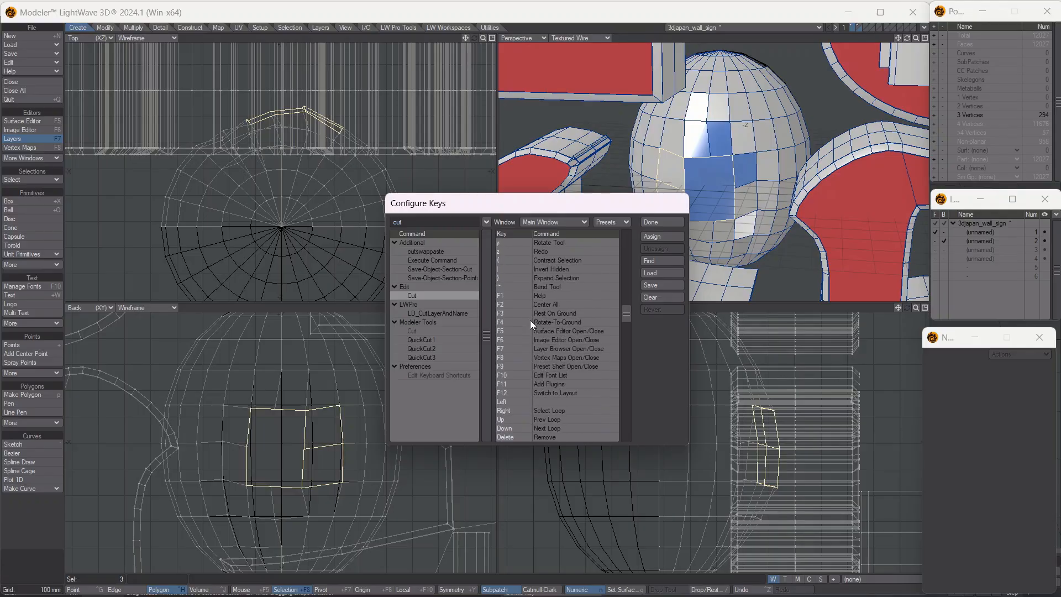
scroll(529, 320, down, 9)
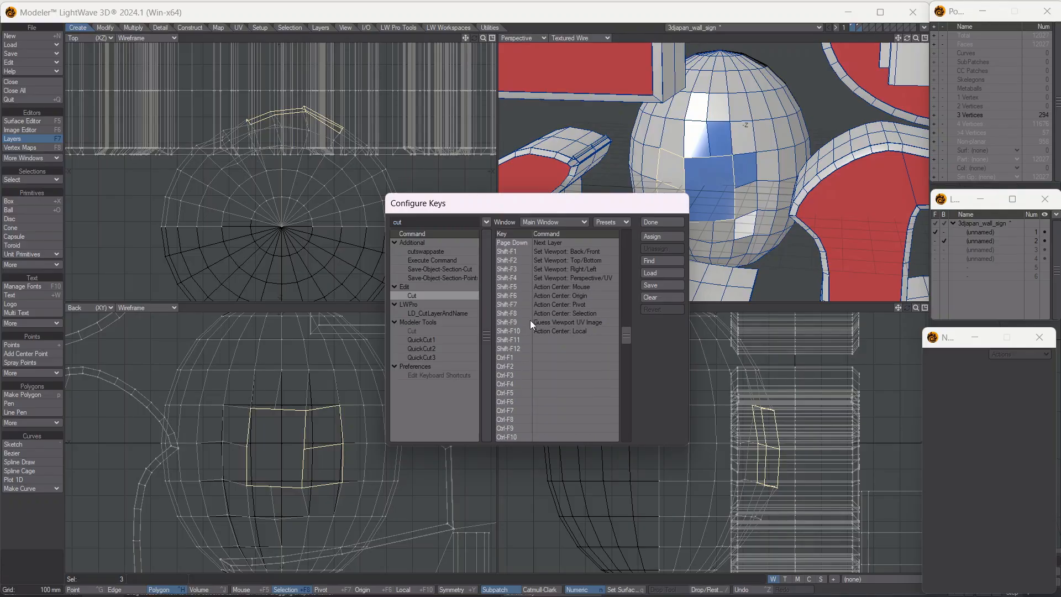
scroll(529, 320, down, 10)
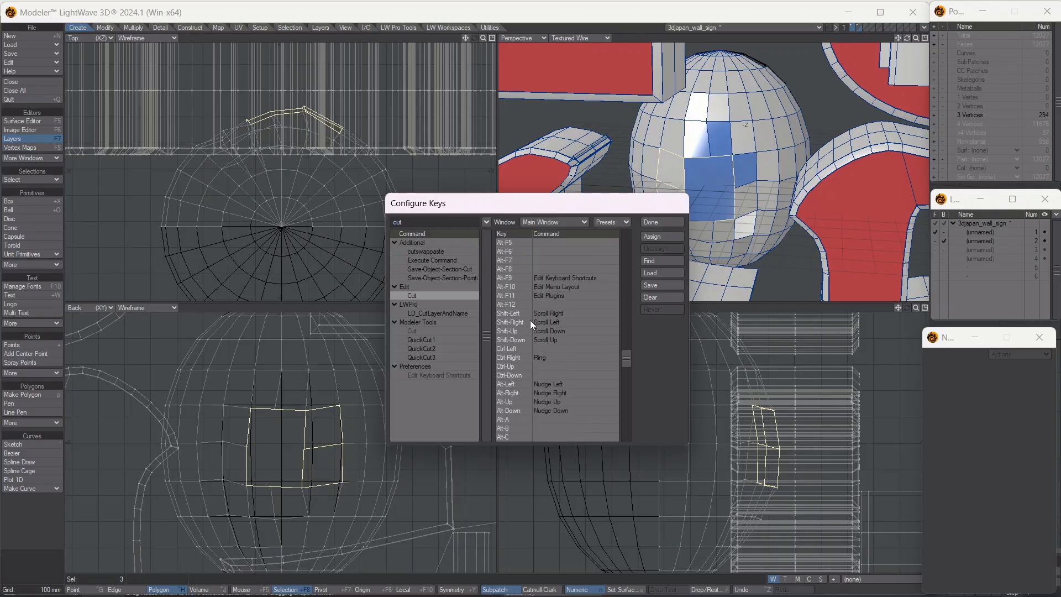
scroll(529, 320, down, 10)
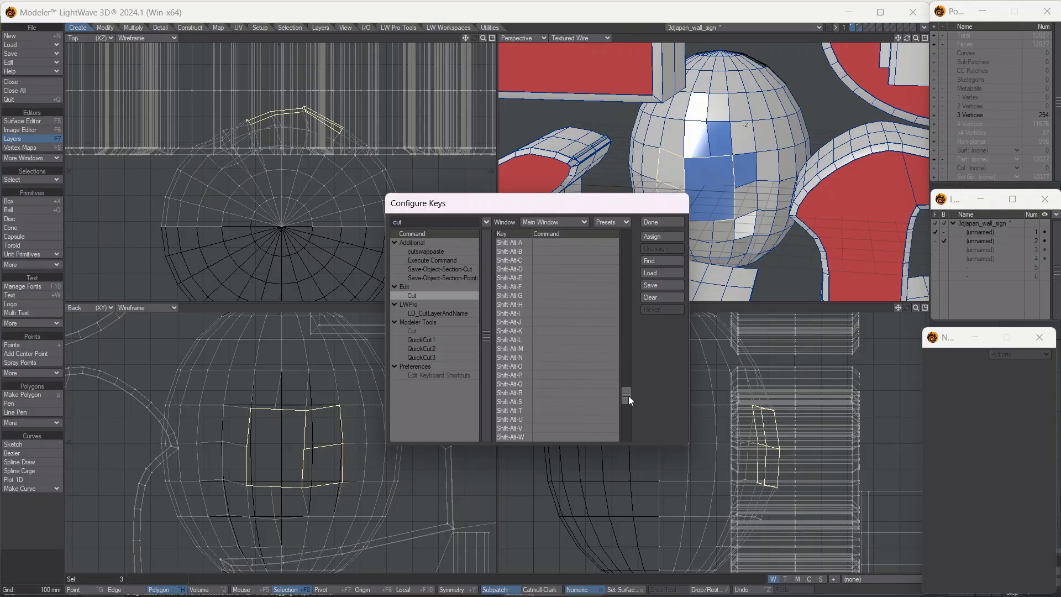
drag(632, 407, 617, 315)
scroll(612, 292, up, 8)
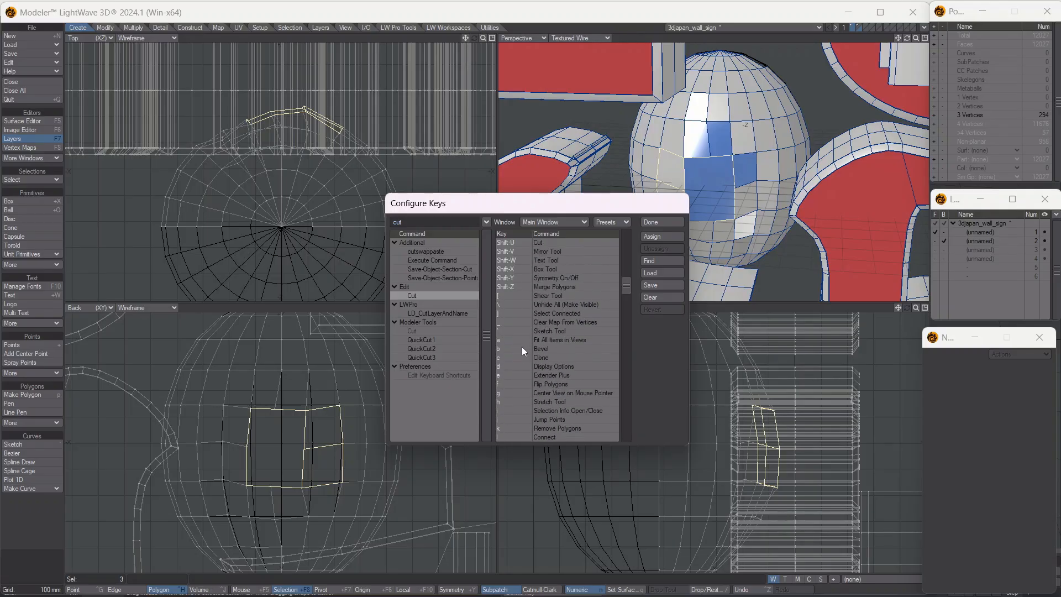
click(514, 359)
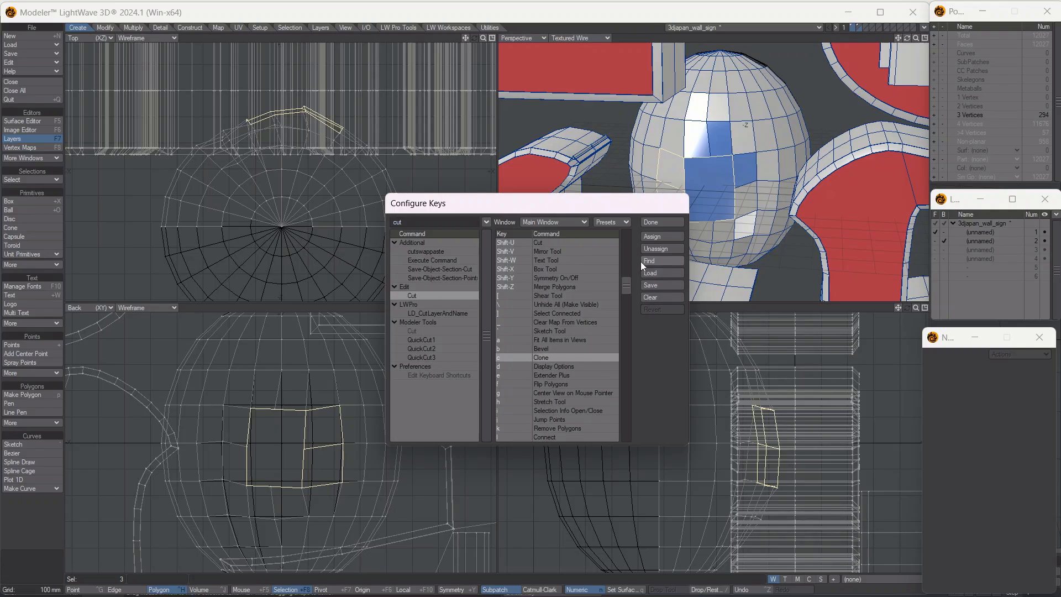
click(653, 248)
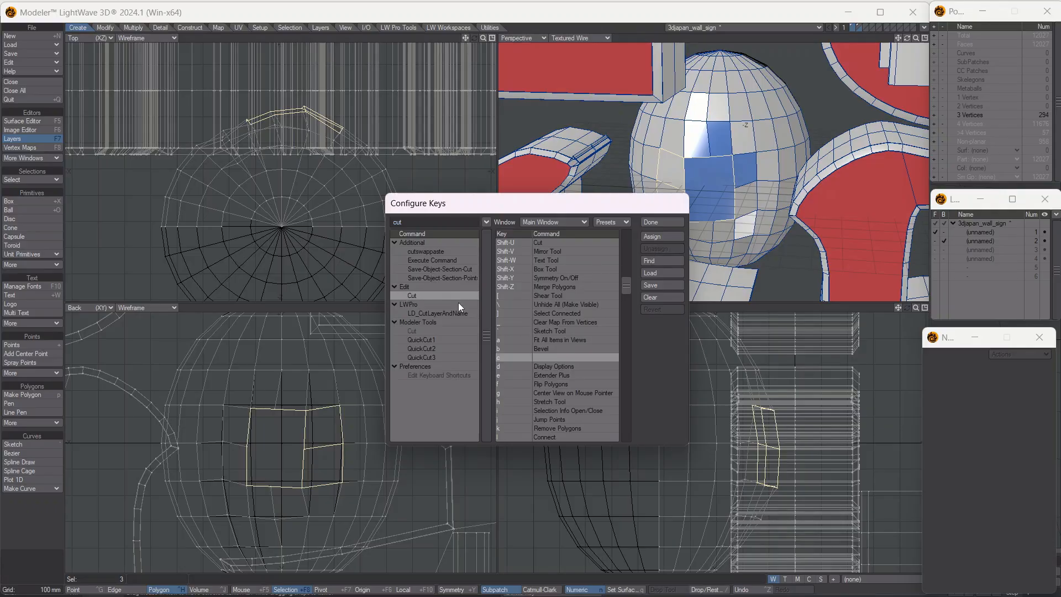
- Assign the Cut command to the x key, leaving the c key unassigned
click(649, 239)
click(648, 249)
scroll(551, 327, down, 5)
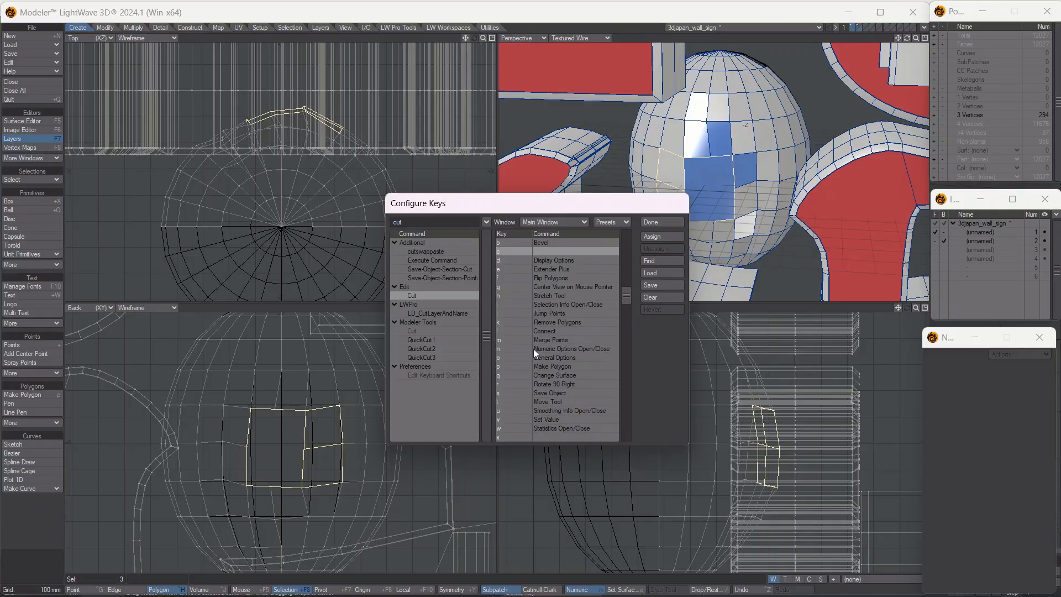
scroll(533, 349, down, 1)
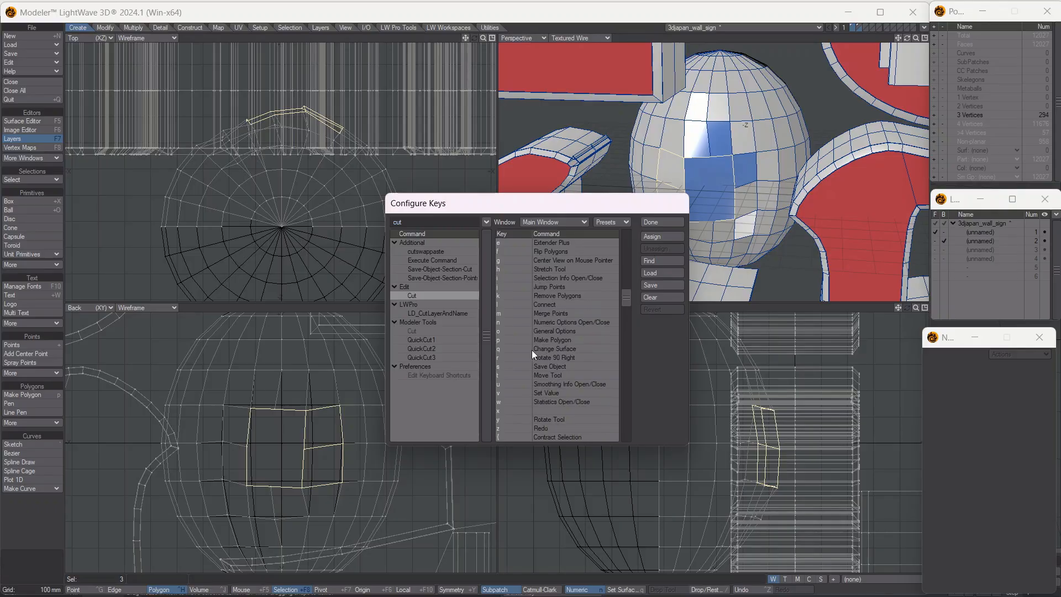
click(537, 410)
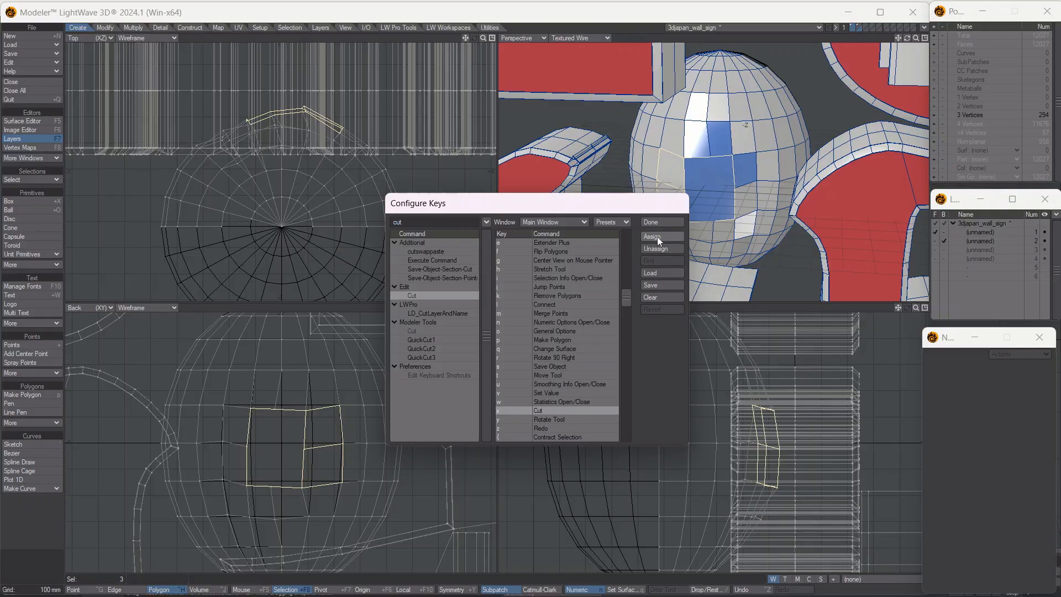
- Filter the commands by "copy" and assign the Copy command under Edit to the c key
double_click(423, 223)
text(copy)
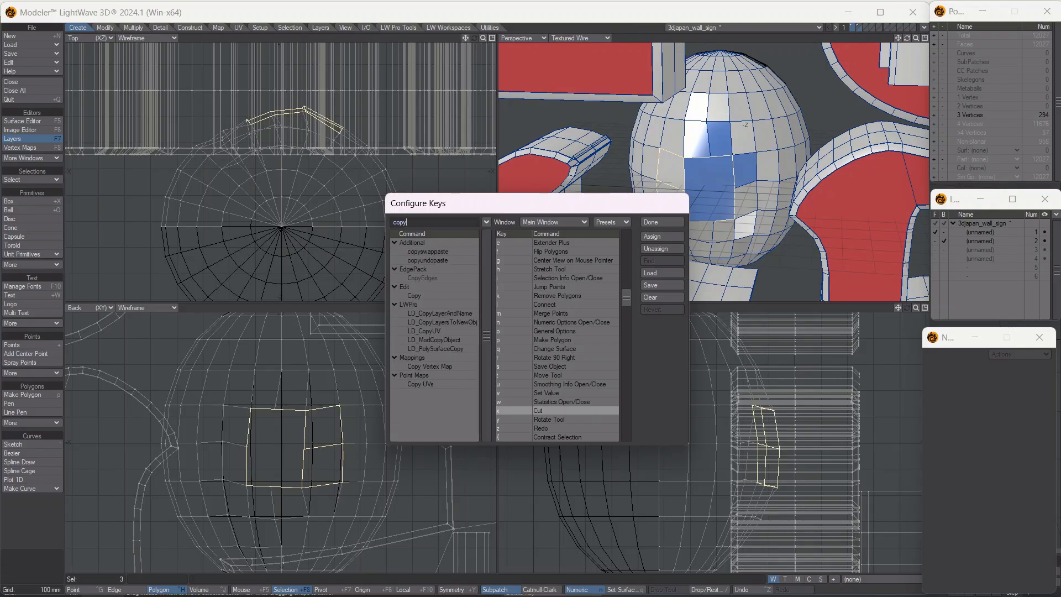
click(414, 295)
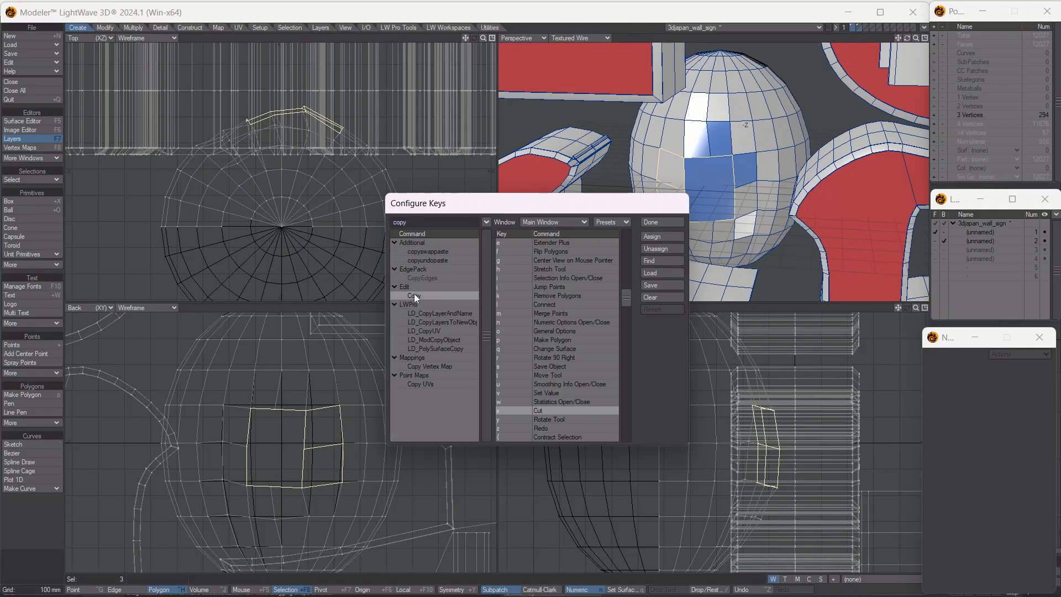
scroll(523, 353, up, 3)
scroll(523, 353, up, 2)
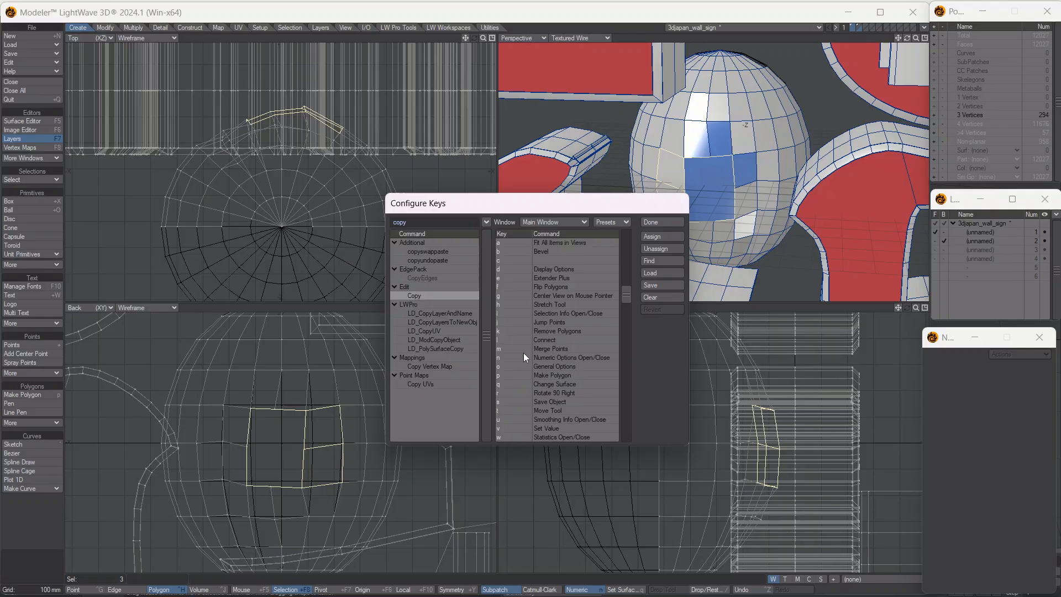
scroll(519, 327, up, 1)
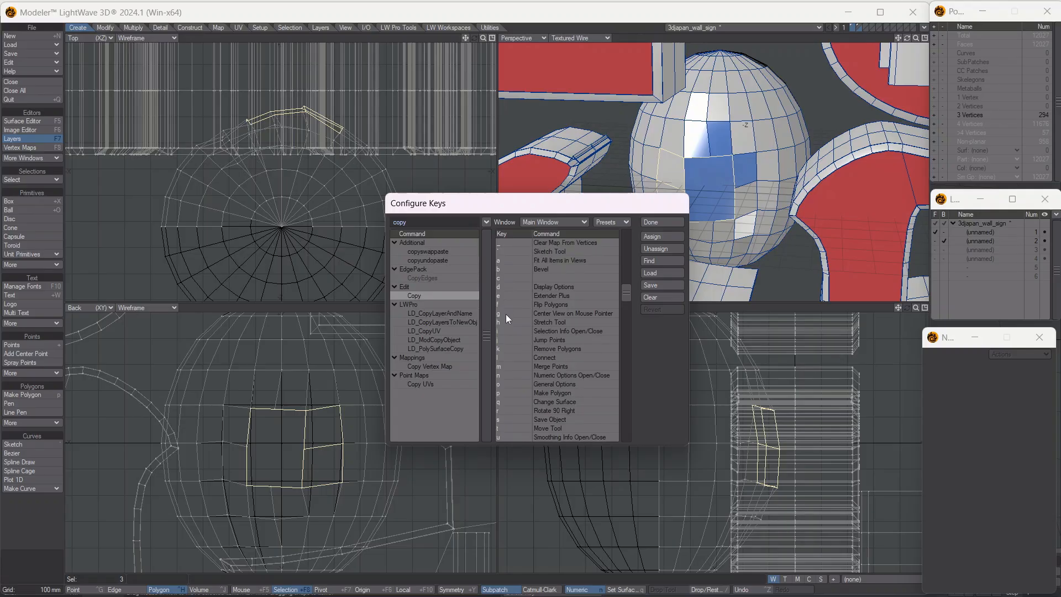
click(509, 278)
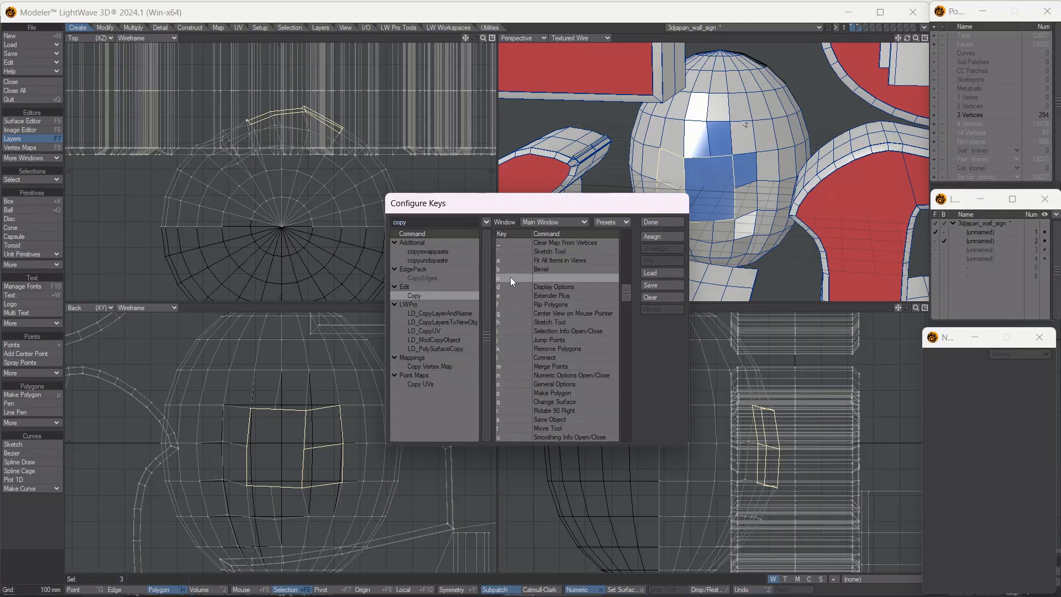
click(651, 237)
- Filter the commands by "paste", find the key of the Paste command under Edit and unassign it from Alt-V
drag(413, 223, 383, 224)
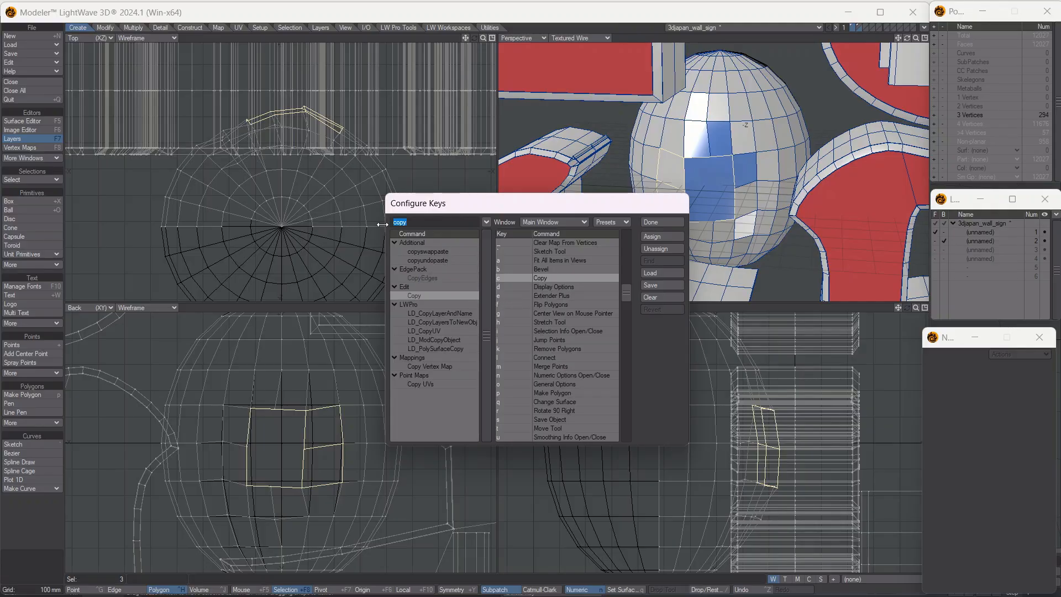
text(pasy)
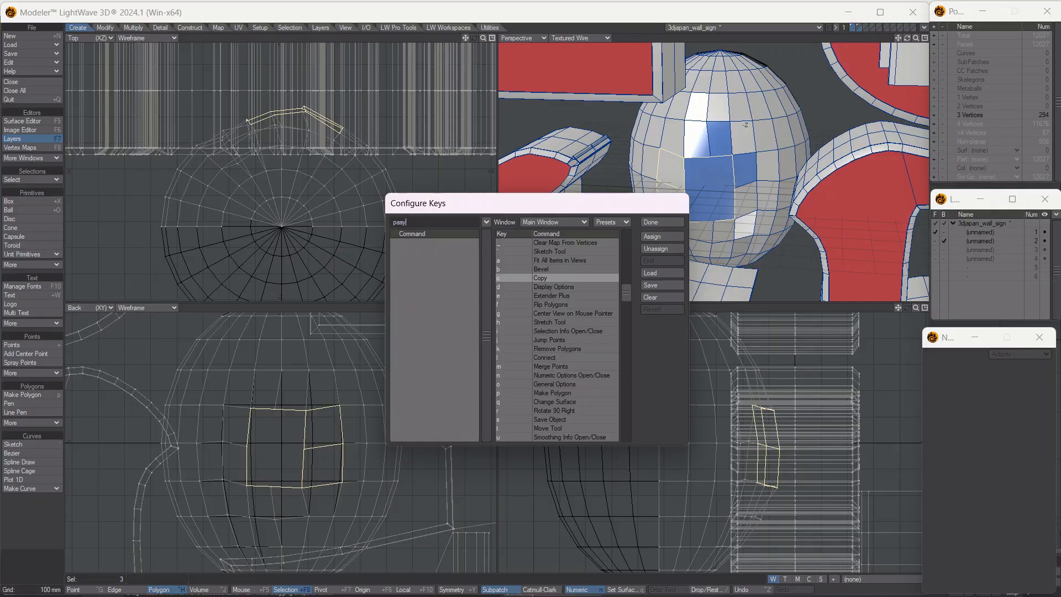
key(BackSpace)
key(BackSpace)
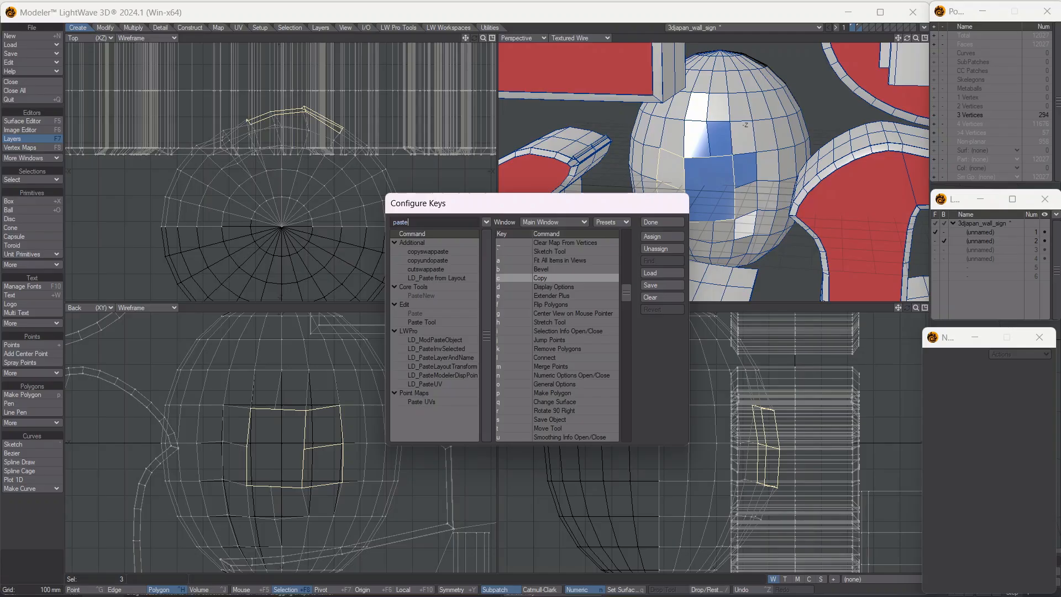
click(419, 313)
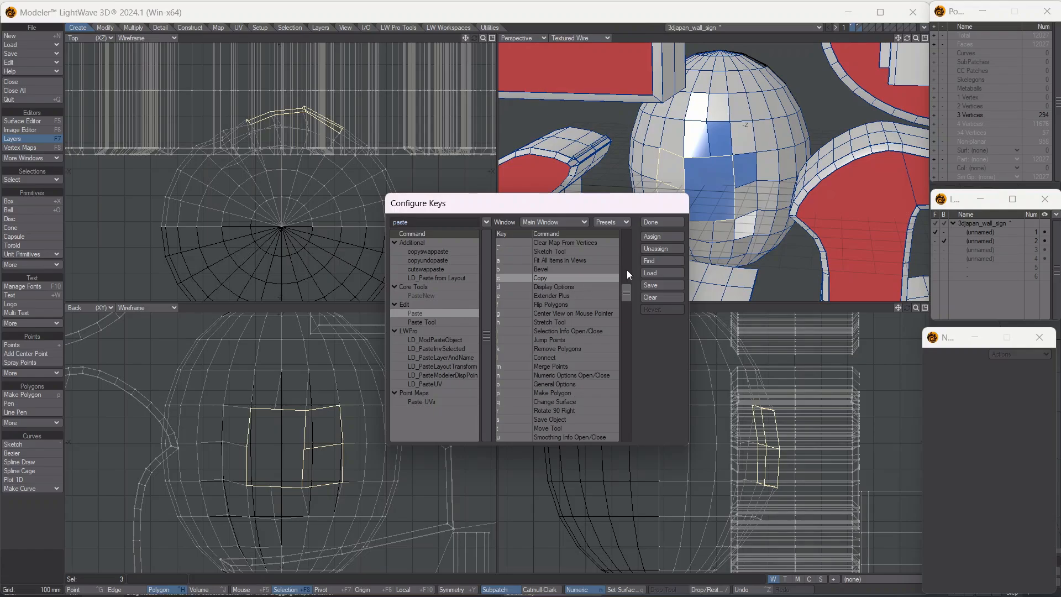
click(651, 261)
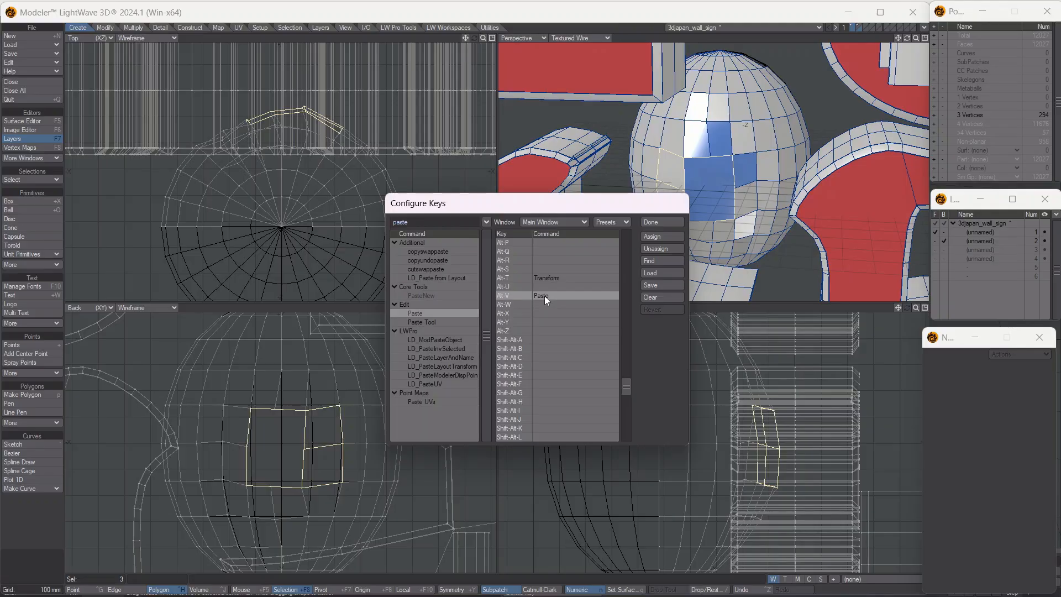
click(649, 248)
- Replace the Set Value command on the v key with Paste
scroll(536, 314, up, 12)
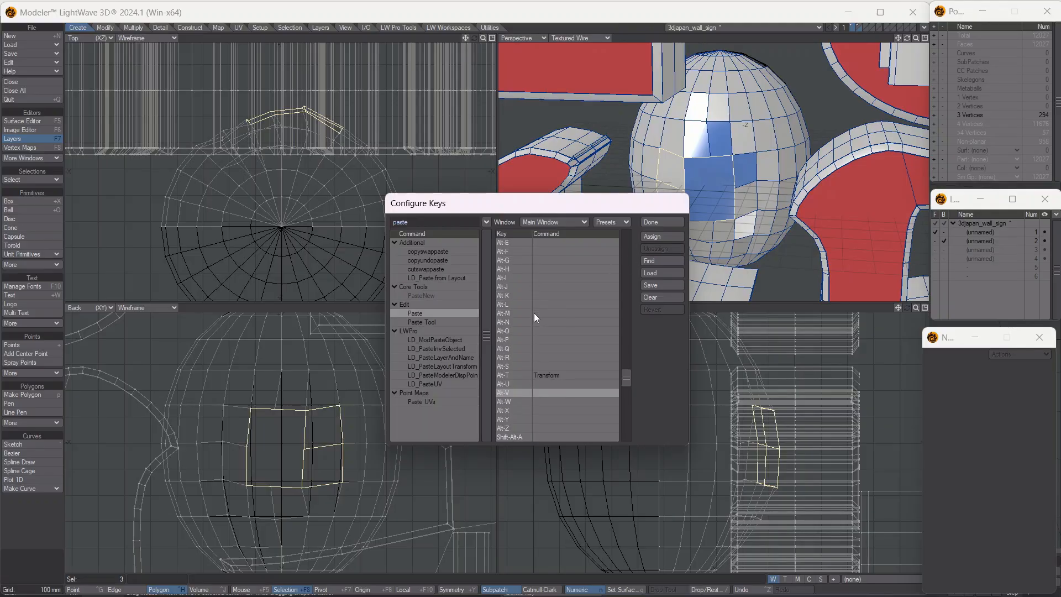
scroll(534, 311, up, 10)
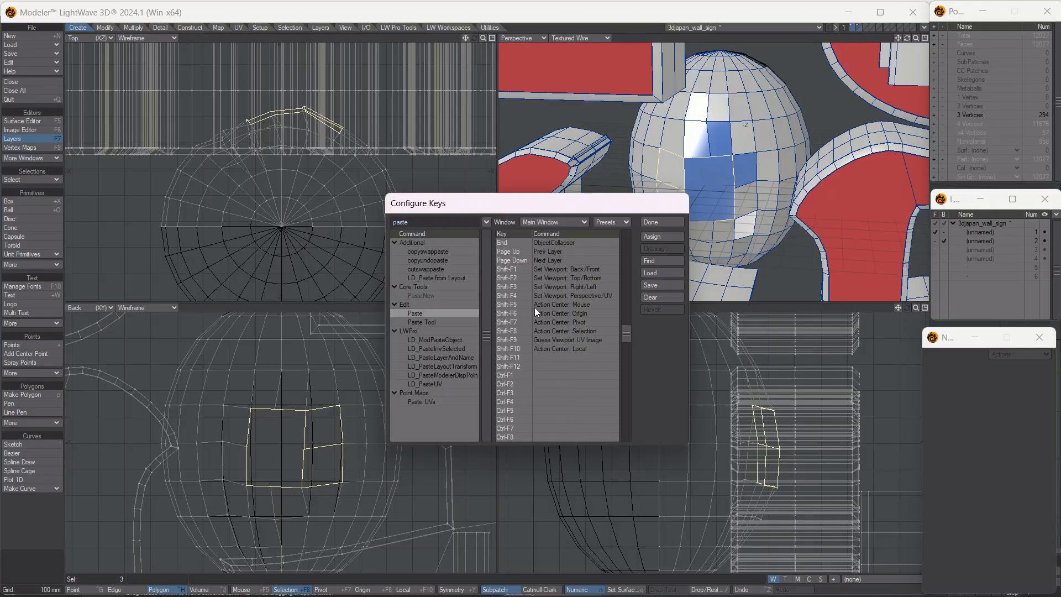
scroll(535, 307, up, 2)
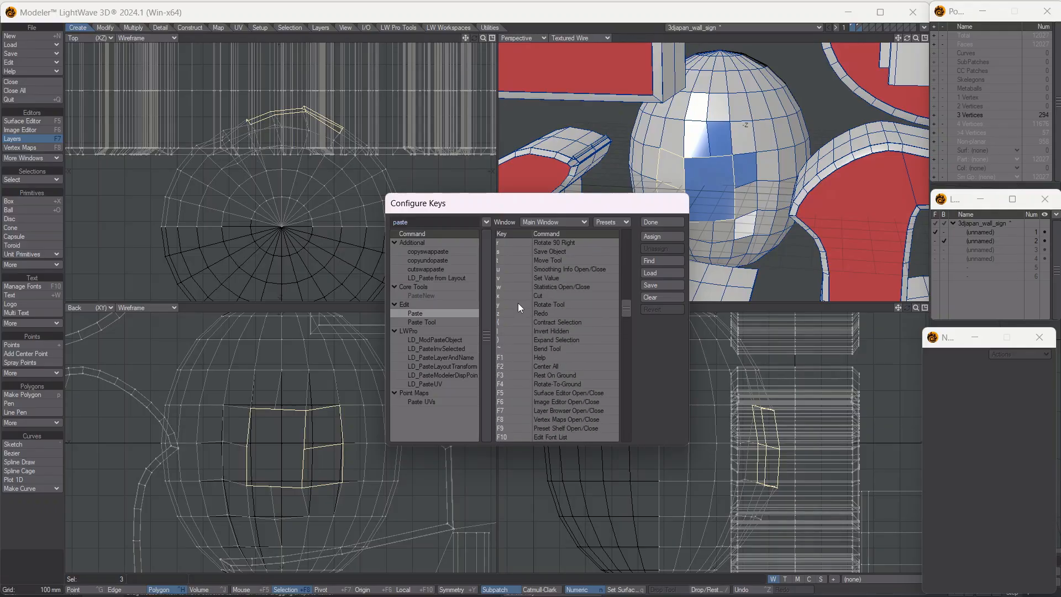
click(547, 278)
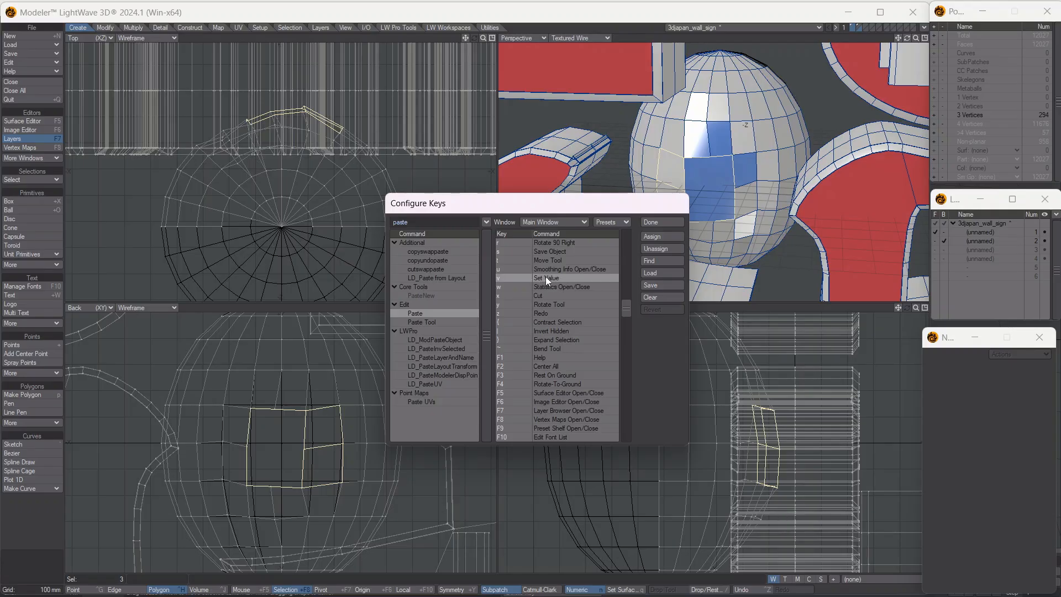
click(649, 247)
click(654, 237)
- Filter the commands by "set value" and assign Set Value to Ctrl-V in place of PasteNew
double_click(421, 219)
text(set value)
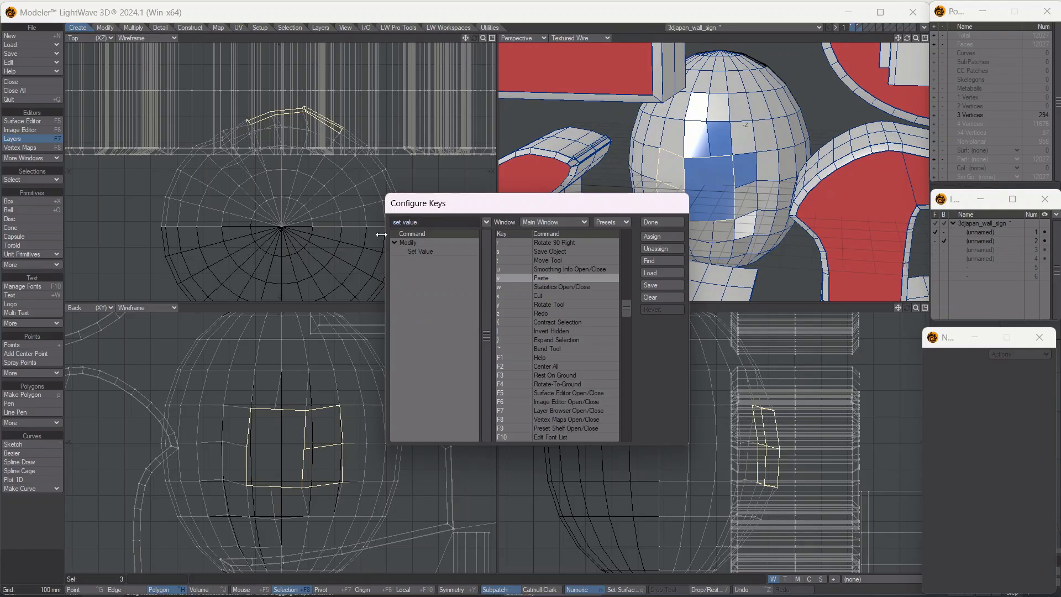
click(420, 252)
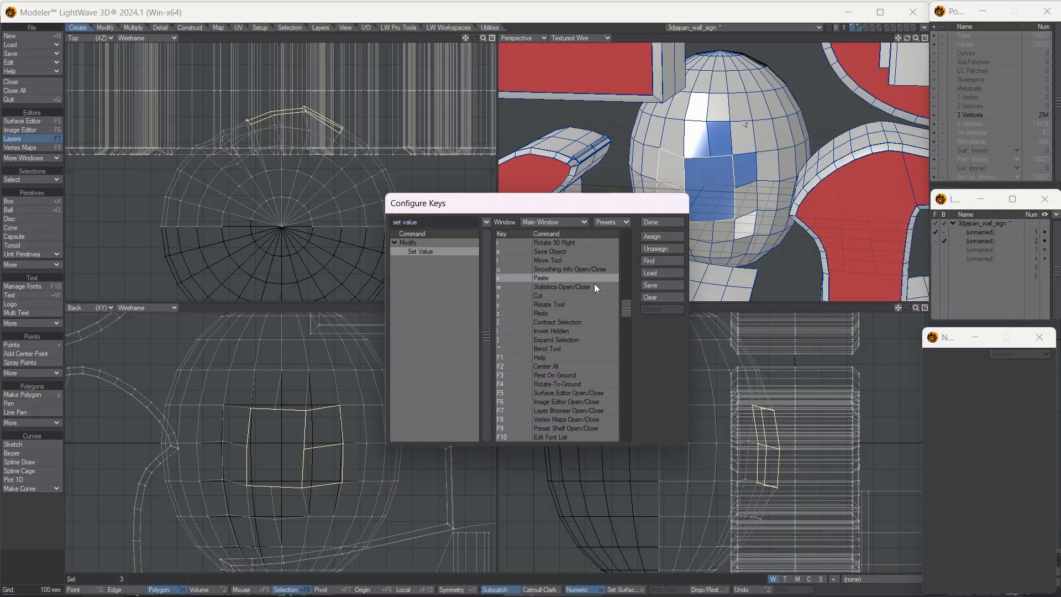
scroll(555, 331, up, 5)
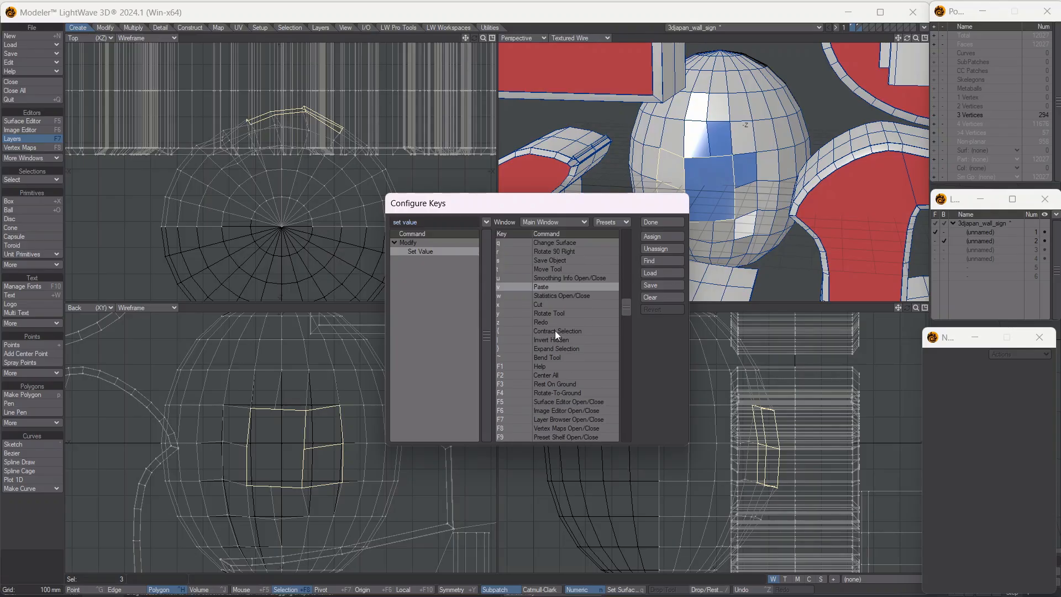
scroll(555, 325, up, 6)
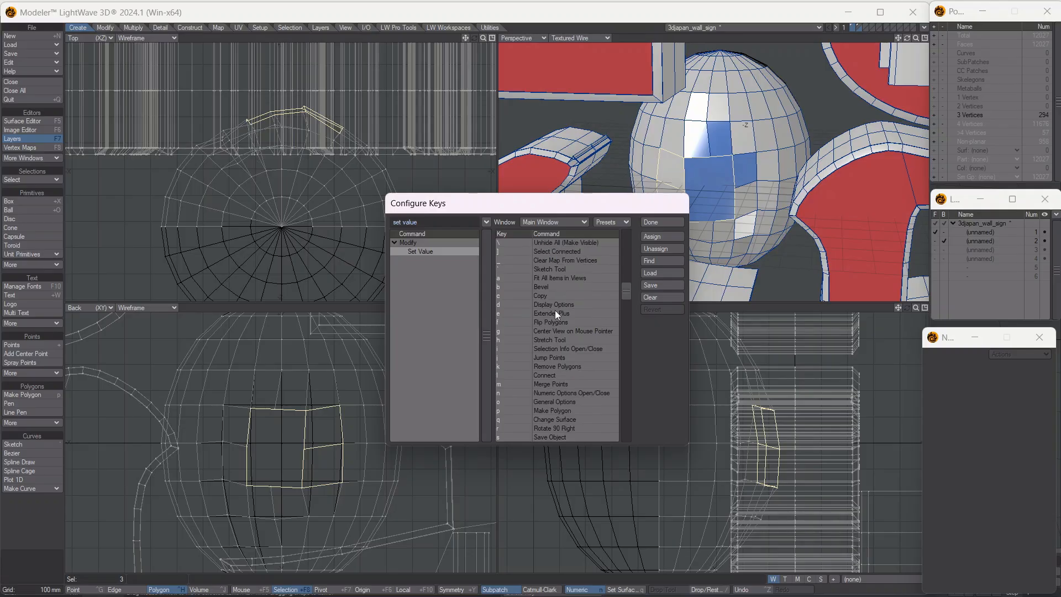
scroll(555, 310, up, 15)
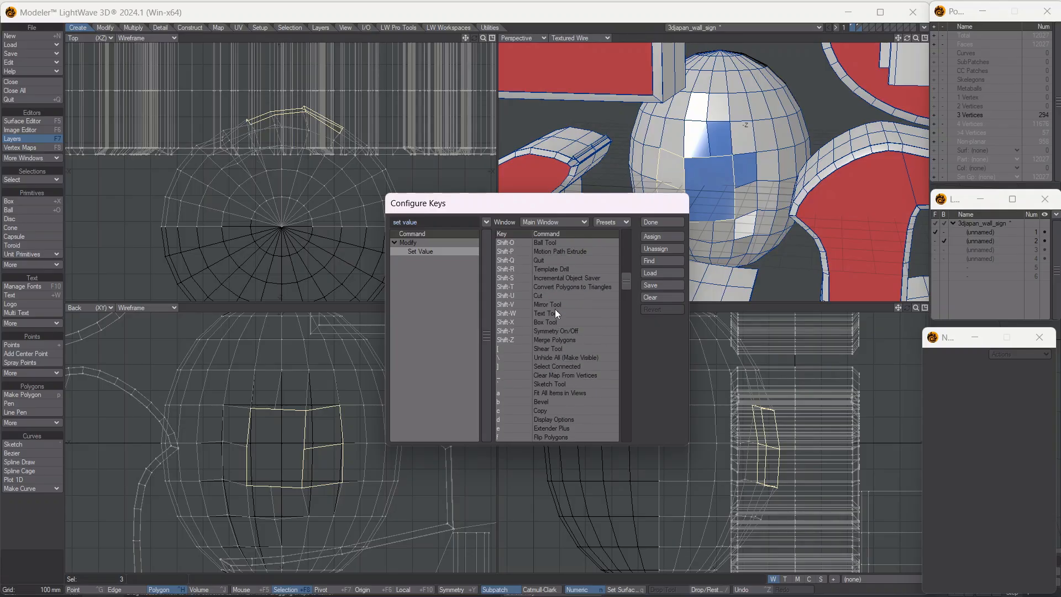
scroll(555, 303, up, 1)
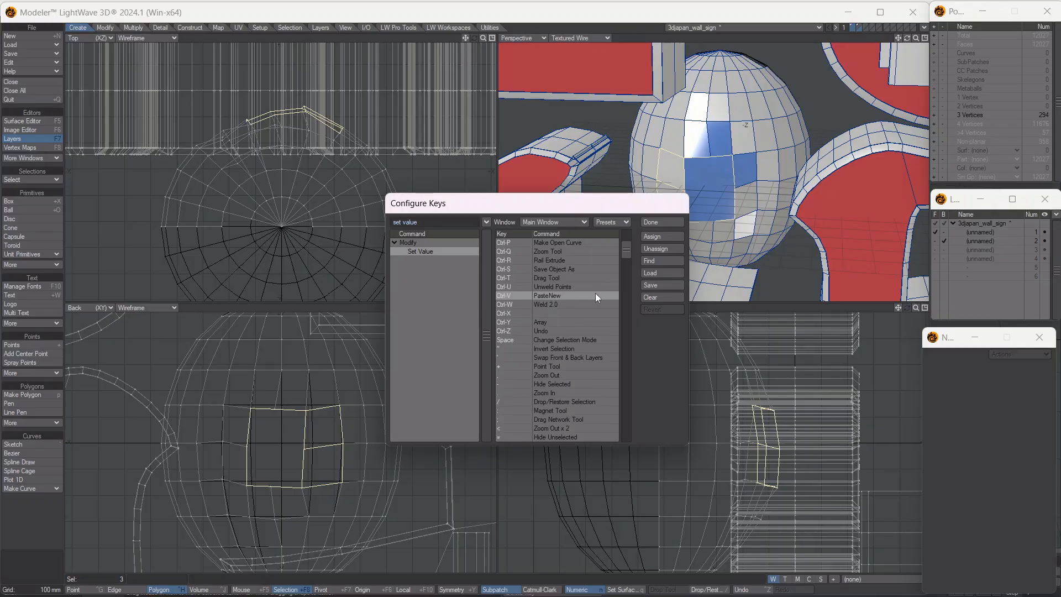
click(659, 247)
click(660, 237)
- Filter the commands by "Select Loop" and find the key assigned to Select Loop under Modeler Tools
drag(428, 222, 352, 231)
text(Sele)
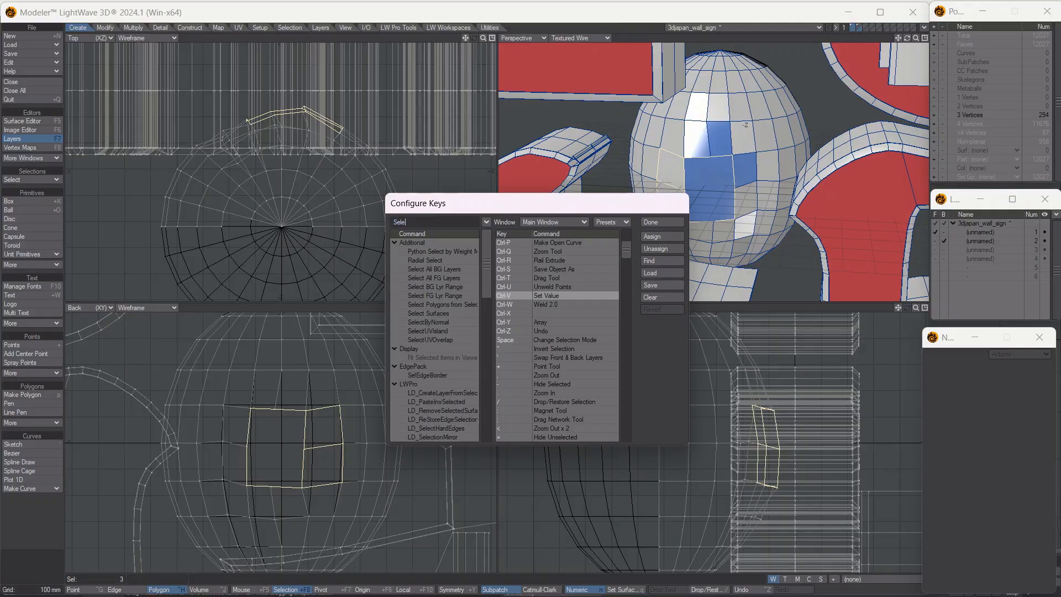
text(ct Loop)
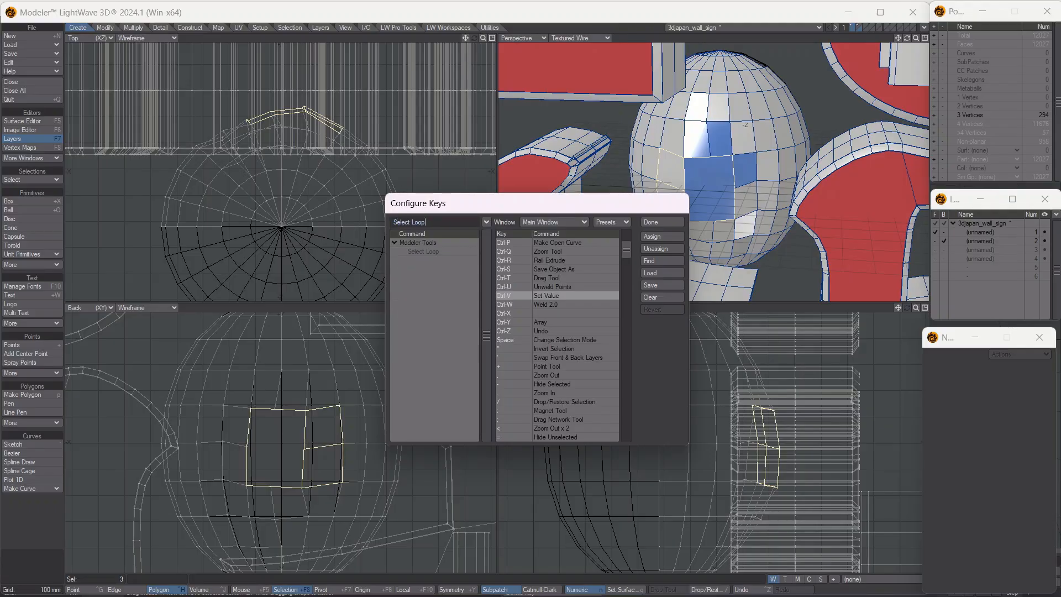
click(413, 251)
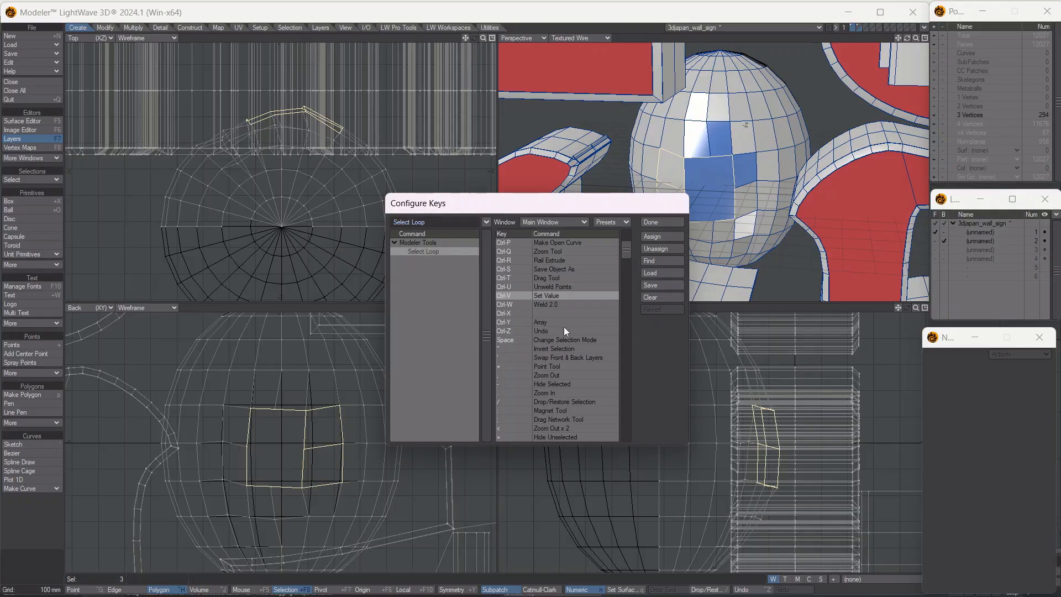
click(658, 261)
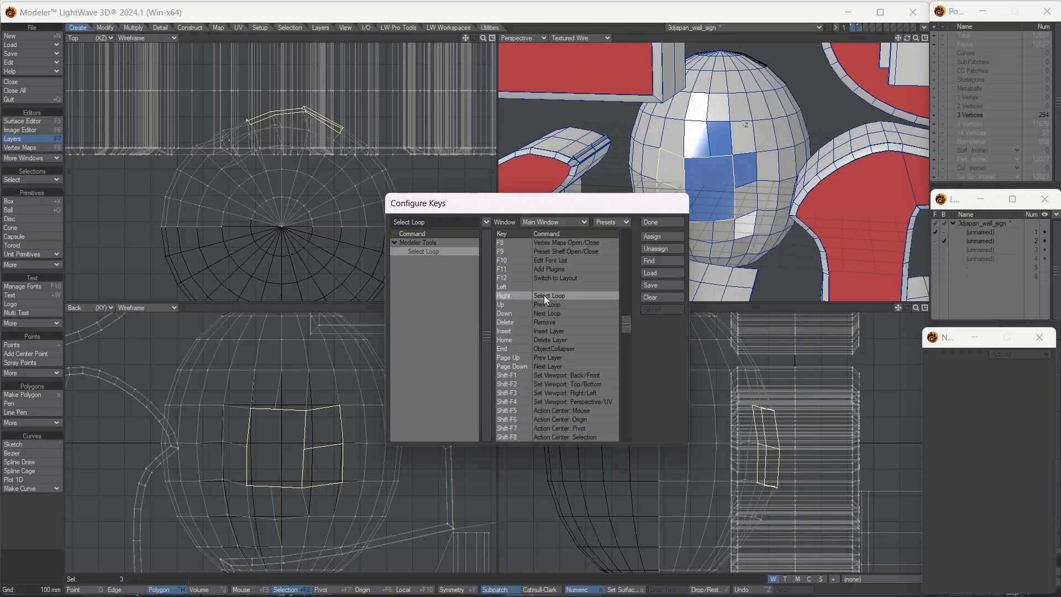
- Unassign Select Loop from the Right arrow key and assign it to the l key in place of Connect
click(653, 249)
drag(626, 324, 619, 300)
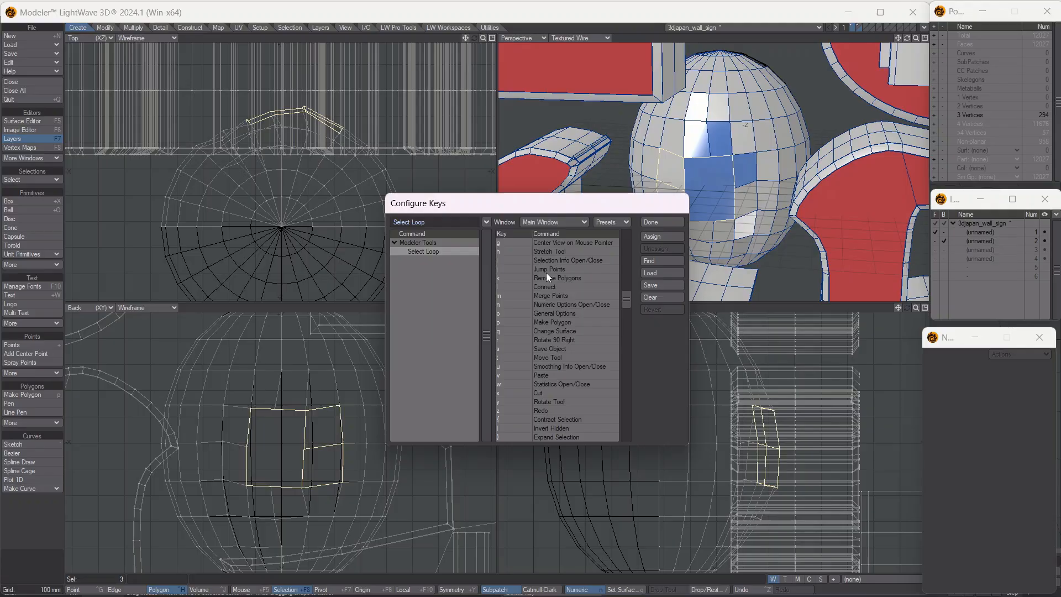
click(549, 286)
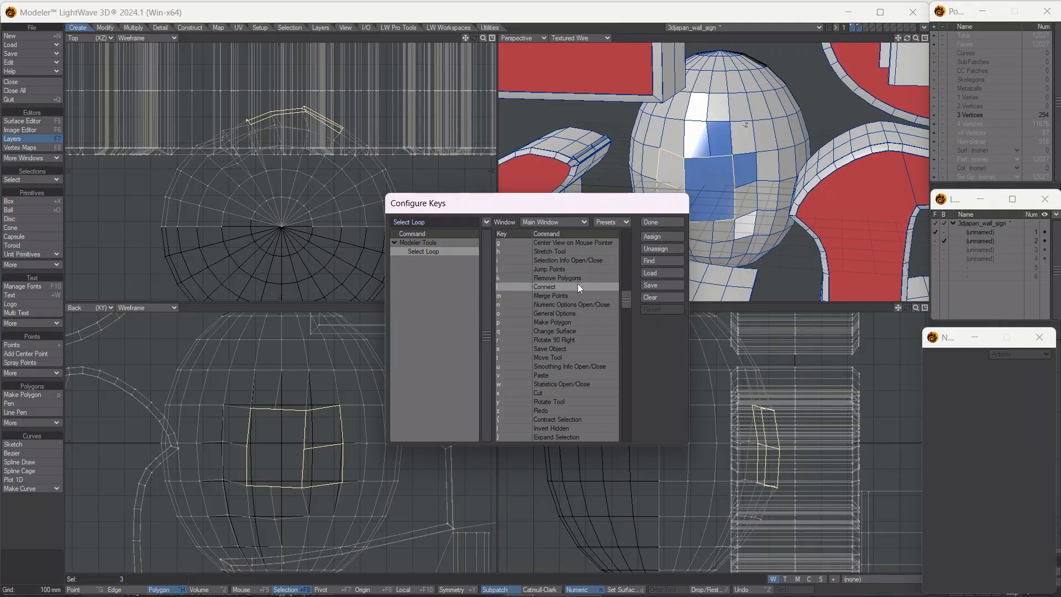
click(651, 248)
click(654, 237)
- Filter the commands by "undo", find the key of the Undo command under Edit and unassign it from Ctrl-Z
drag(429, 222, 361, 220)
text(undo)
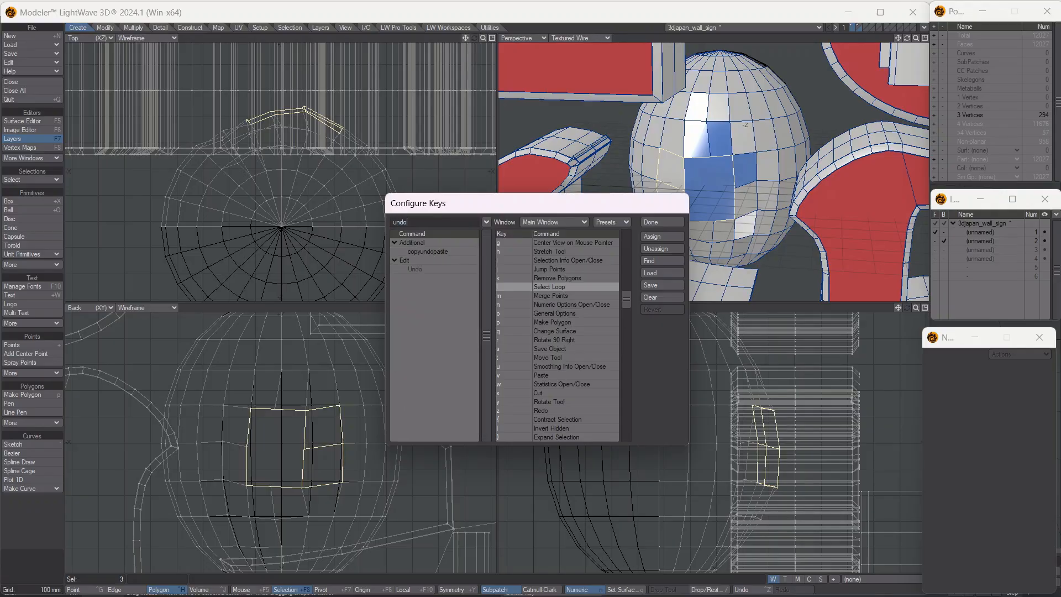
click(434, 269)
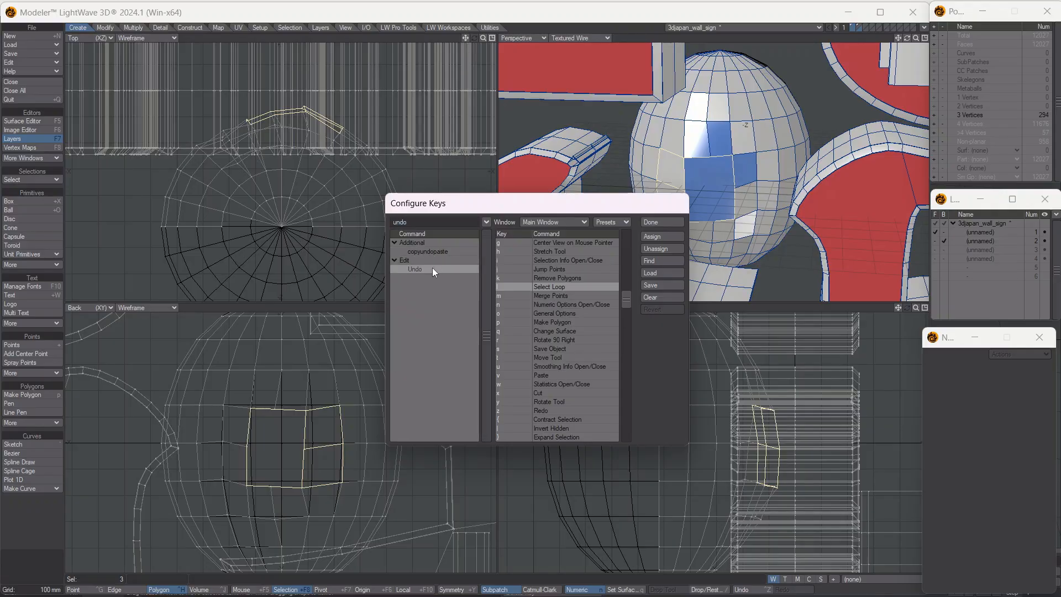
click(650, 261)
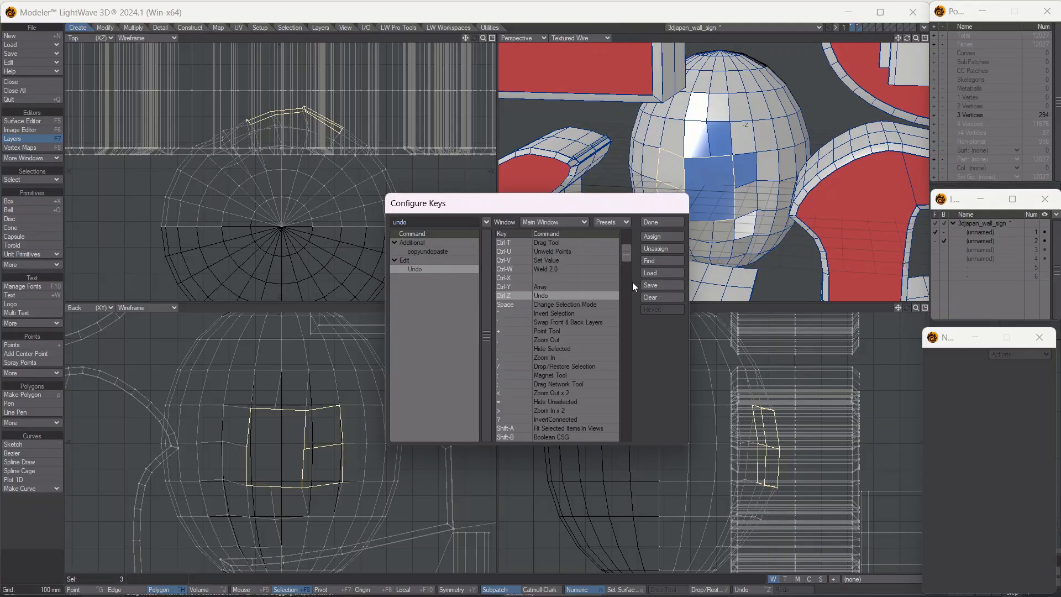
click(654, 248)
- Replace the Smoothing Info Open/Close command on the u key with Undo
drag(627, 257, 626, 307)
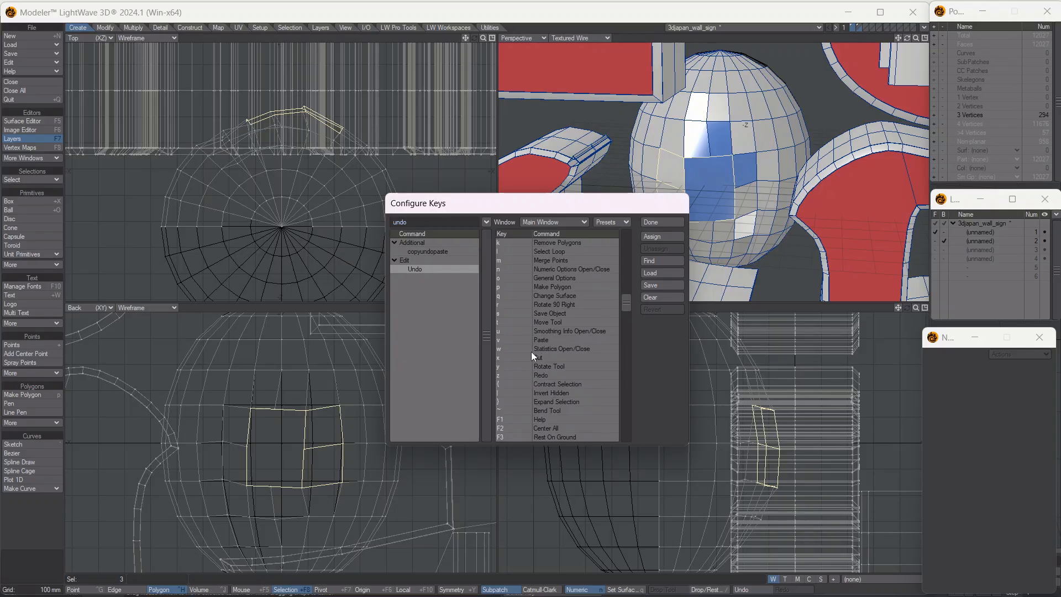
click(545, 330)
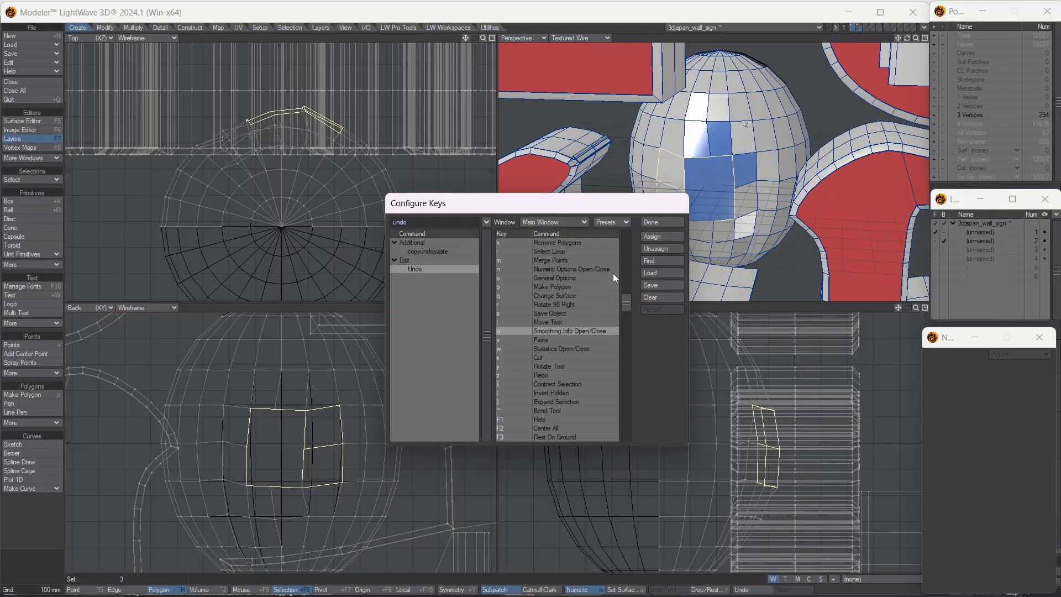
click(654, 250)
click(649, 236)
- Filter the commands by "Bridge", assign Bridge from Modeler Tools to Ctrl-B in place of Chamfer, and finish the key configuration
drag(414, 220, 392, 221)
text(B)
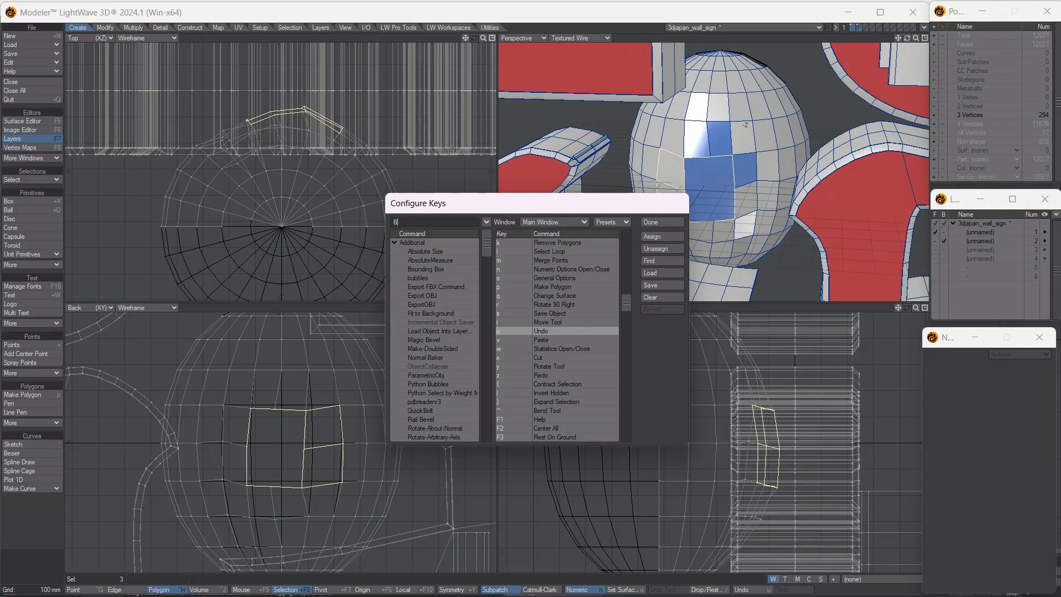
text(ridge)
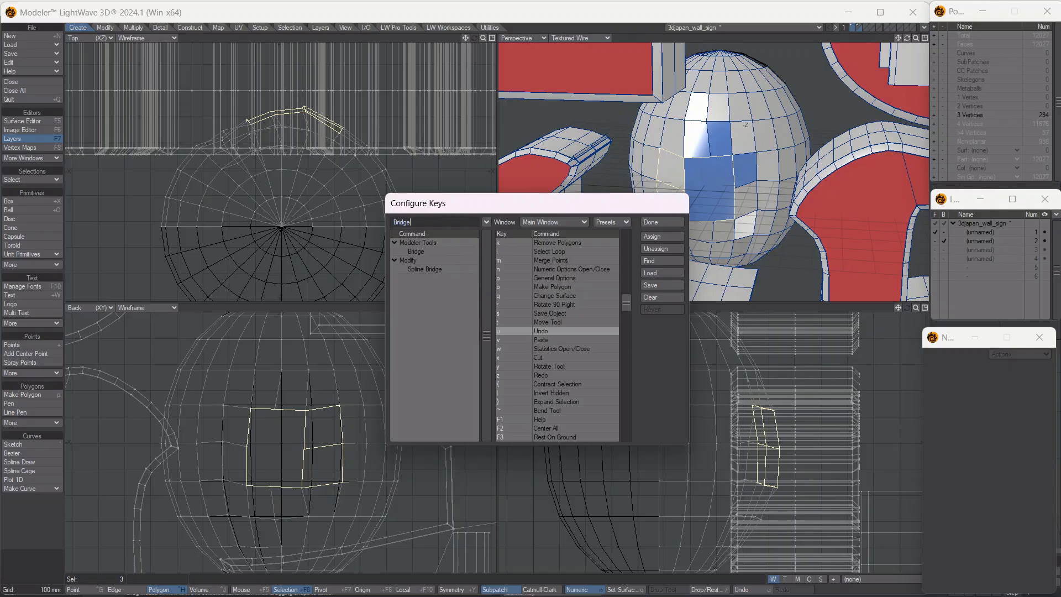
click(414, 248)
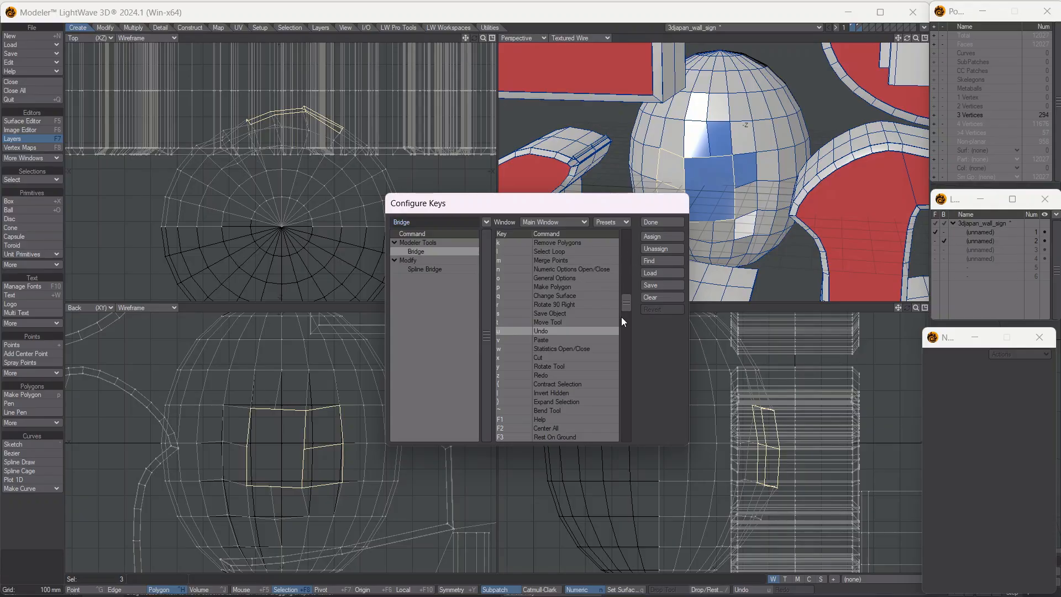
drag(625, 303, 618, 237)
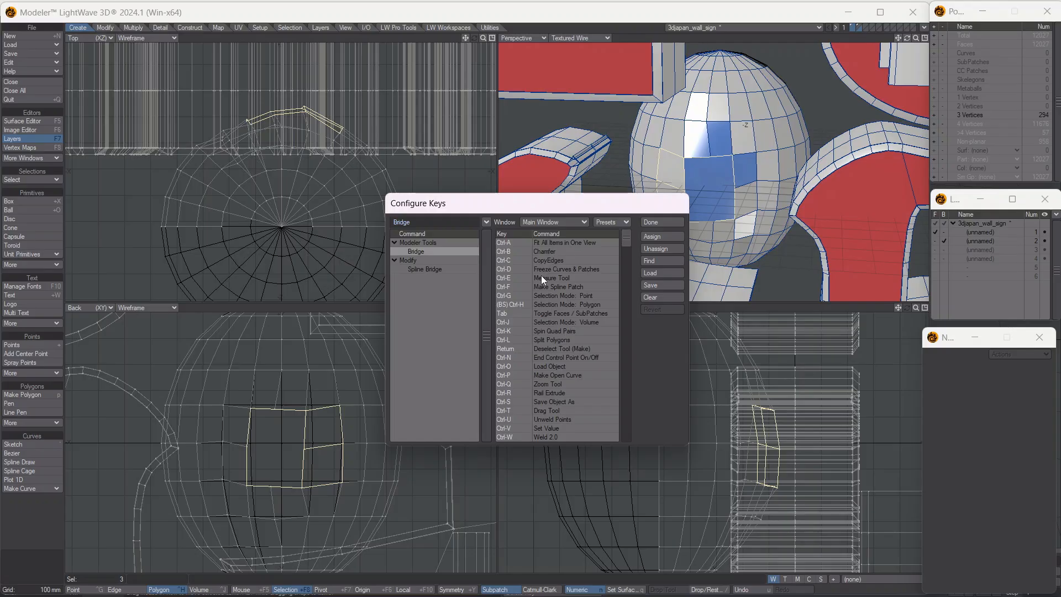
click(544, 251)
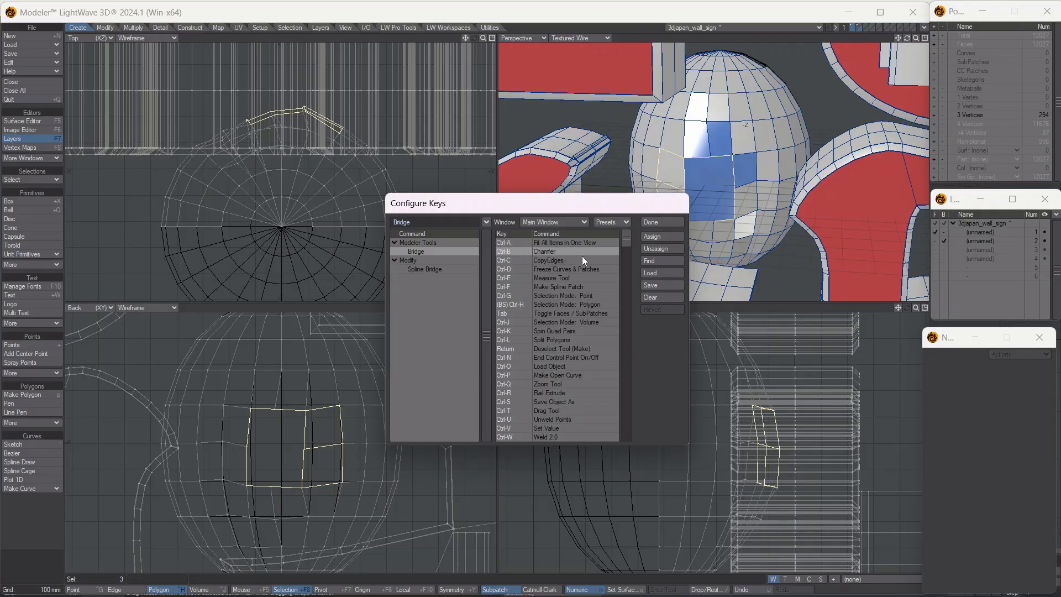
click(652, 248)
click(656, 237)
click(662, 224)
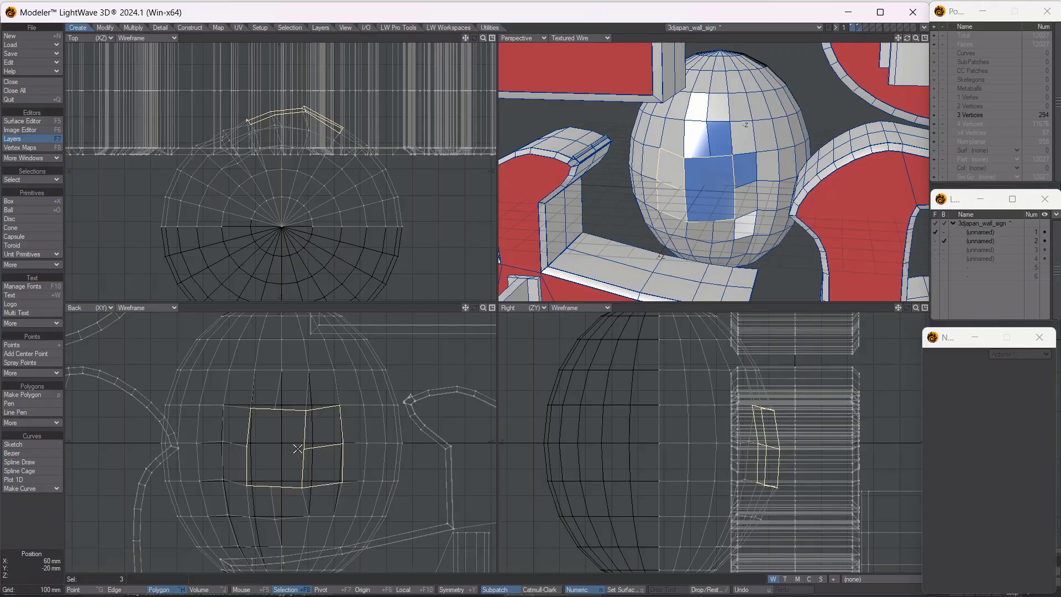
- Add the two rows of polygons above the selected ones on the ball to the selection and delete all selected polygons
click(299, 392)
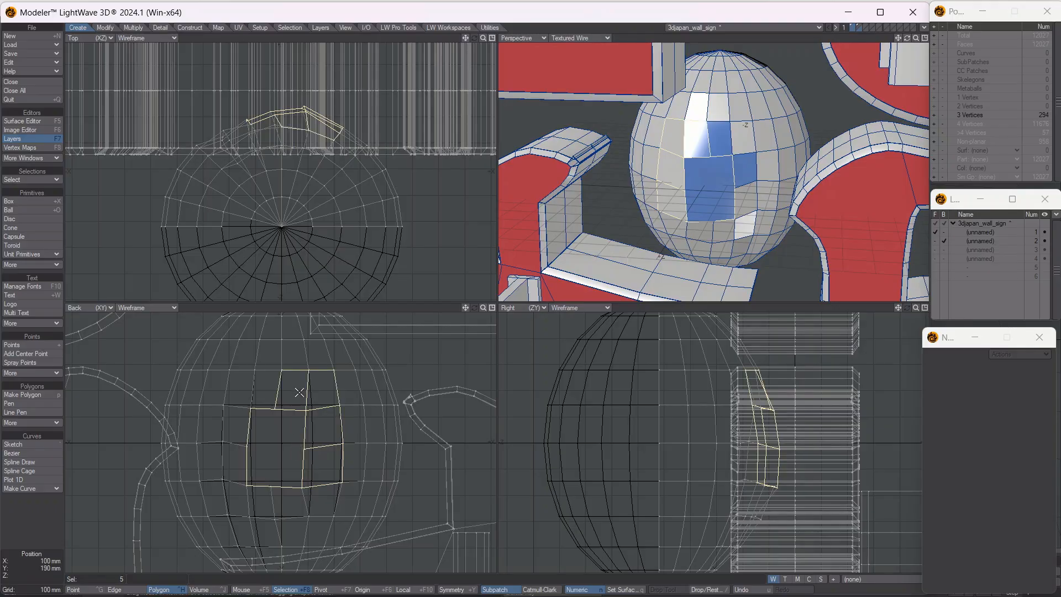
click(280, 390)
drag(320, 354, 263, 360)
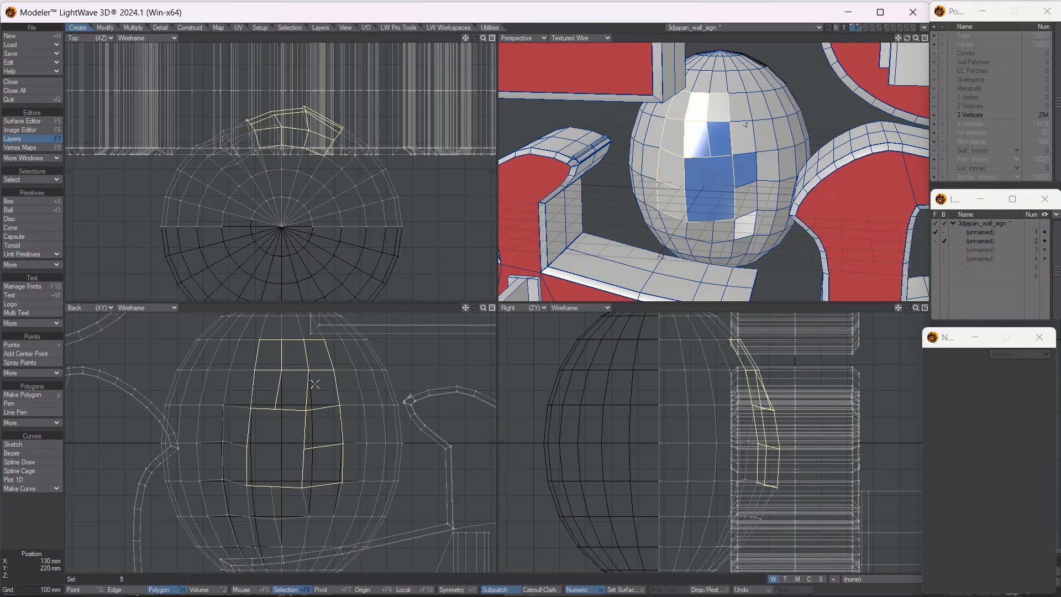
key(Delete)
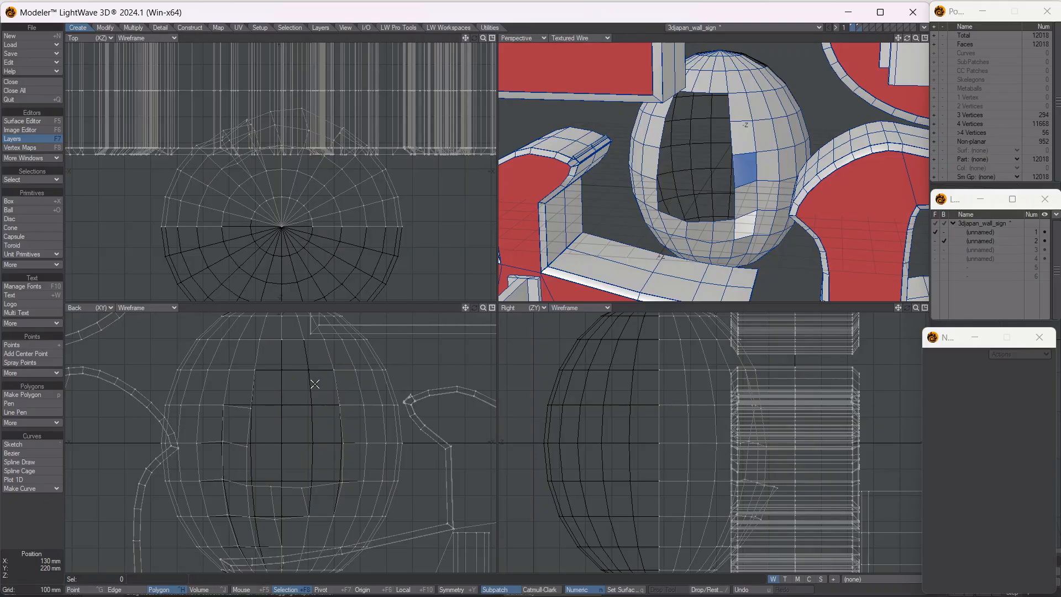
- Switch to edge selection, select two opposite edges on each side of the ball's opening, and bridge them
key(space)
key(space)
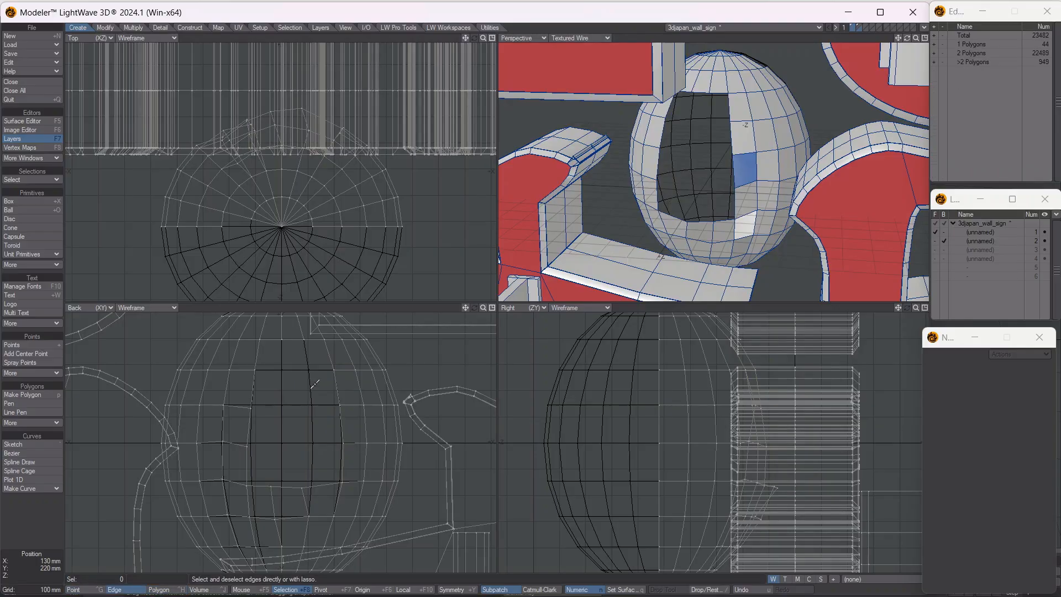
click(336, 389)
click(250, 389)
click(249, 427)
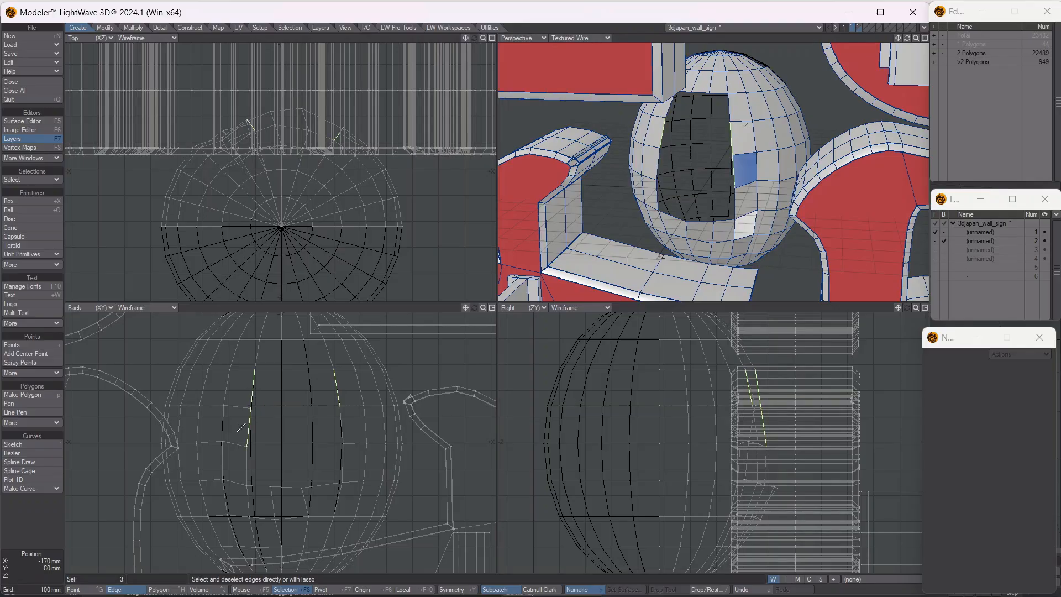
click(341, 425)
key(ctrl+b)
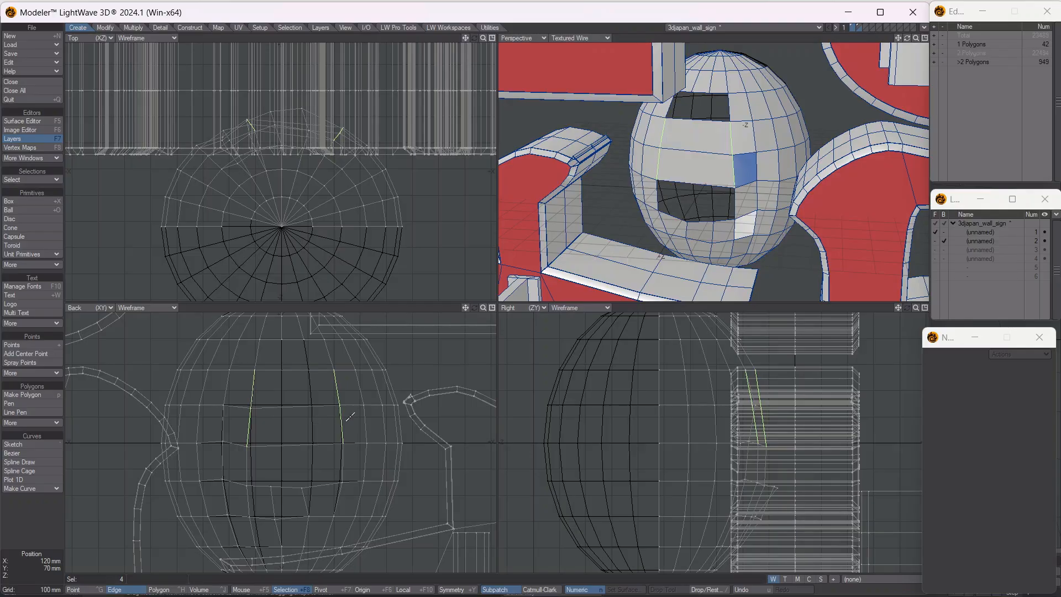